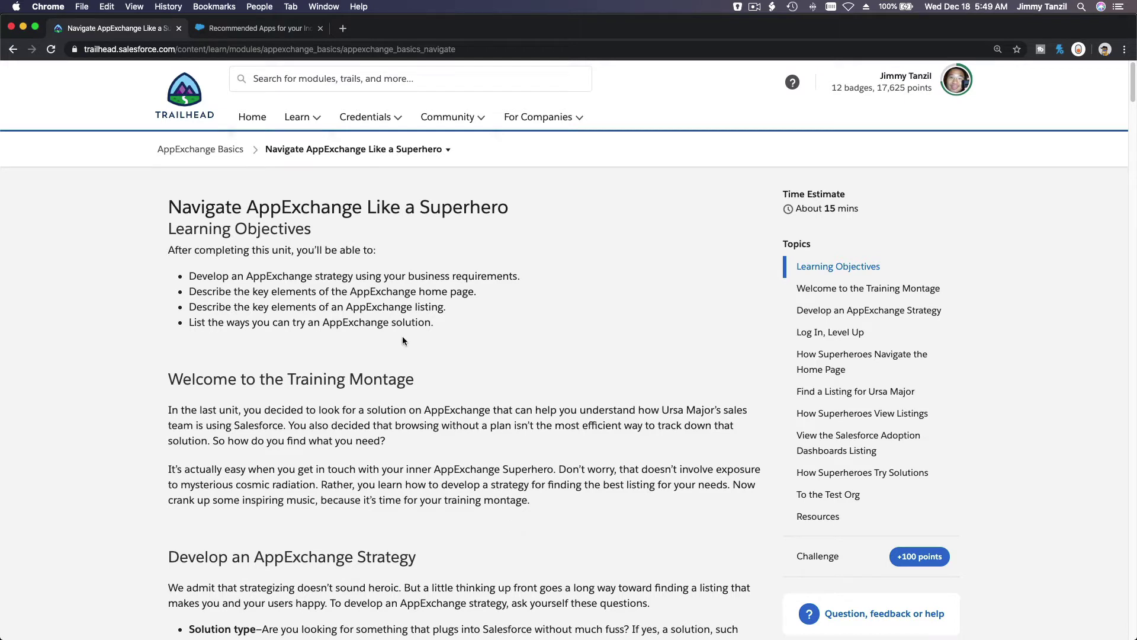
Switch from the Trailhead unit to the AppExchange Recommended for You page
click(220, 30)
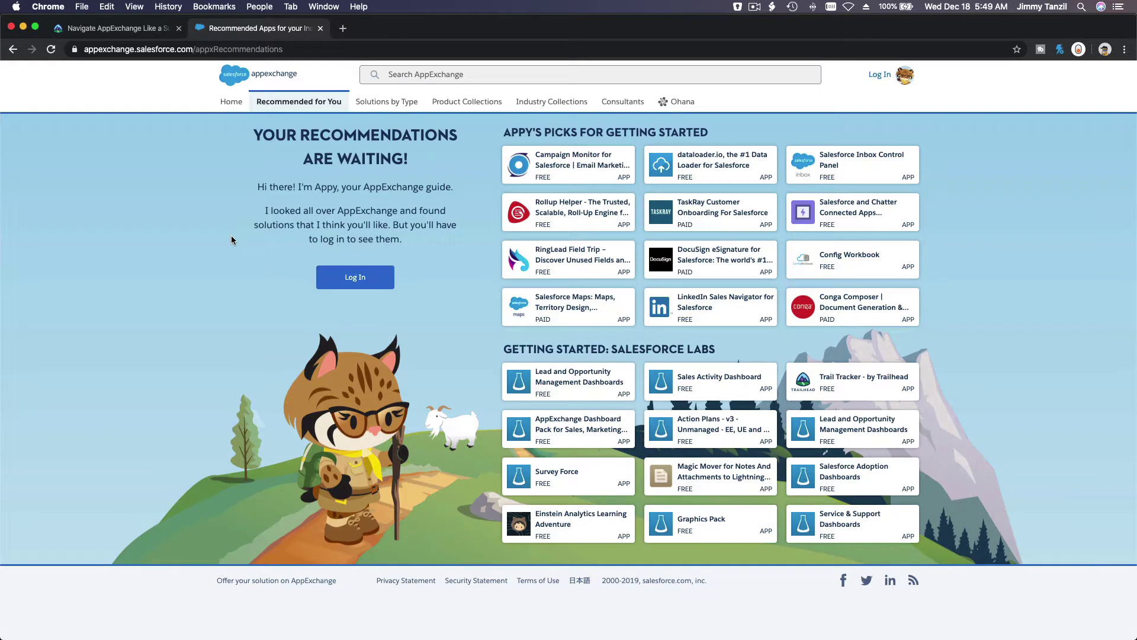
Log in to AppExchange as the saved developer org user with its password
click(877, 75)
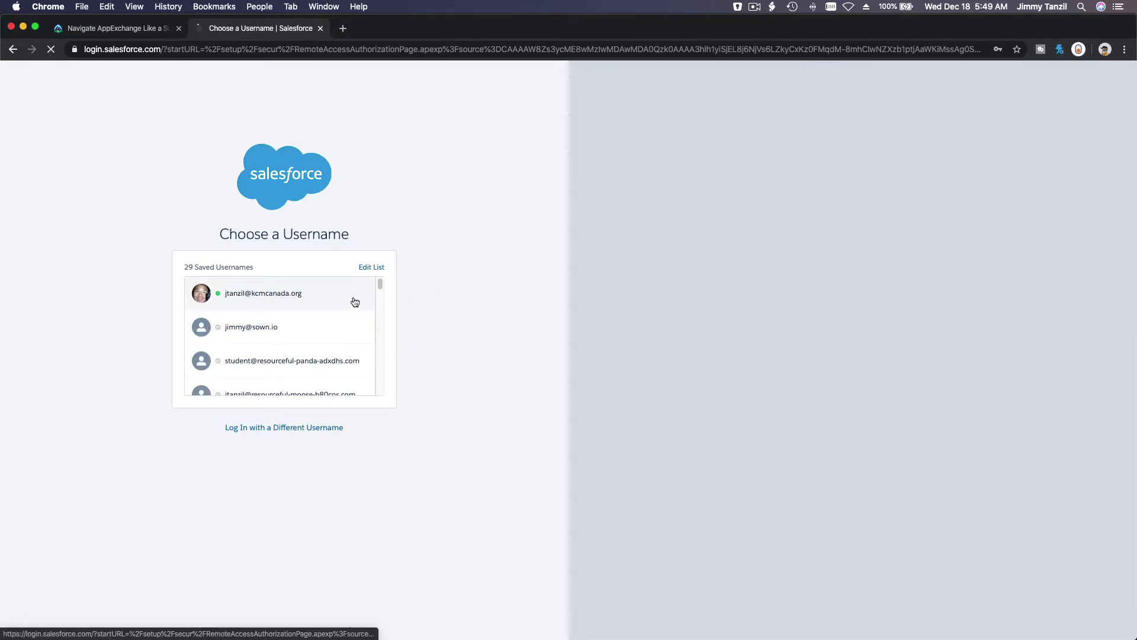
scroll(355, 305, down, 1)
scroll(355, 303, up, 1)
scroll(355, 303, down, 1)
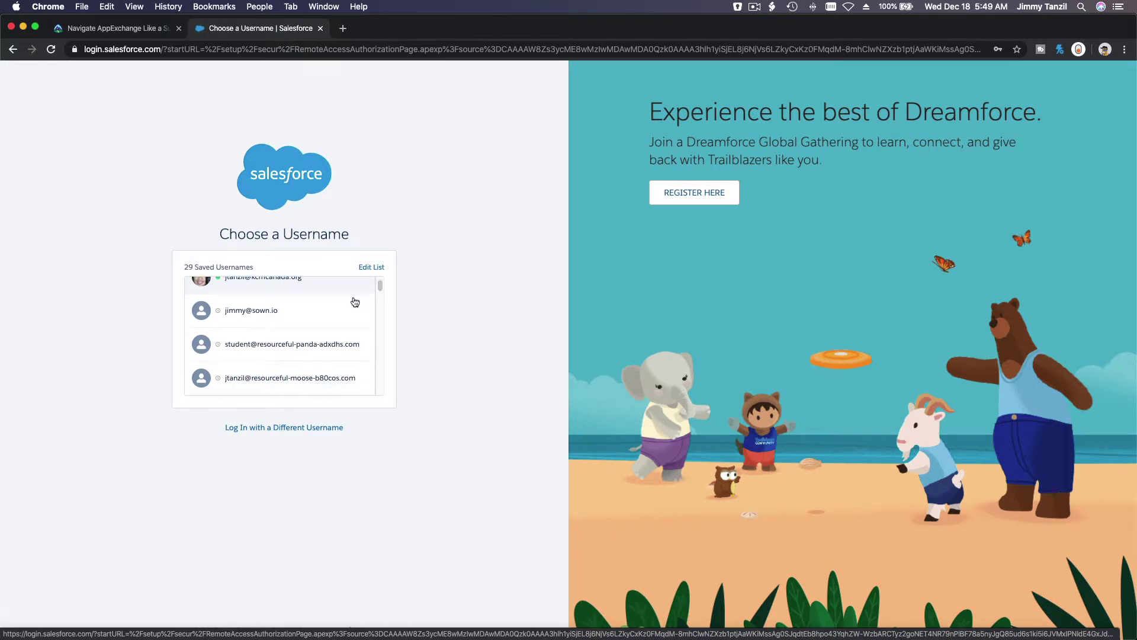
scroll(355, 303, down, 3)
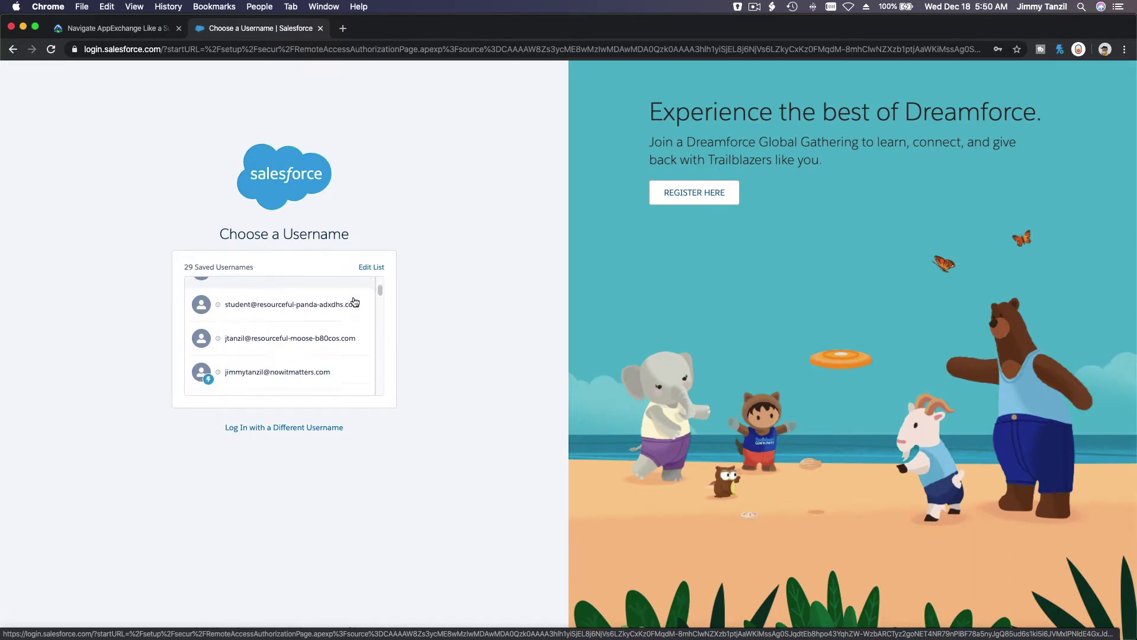
scroll(355, 303, down, 12)
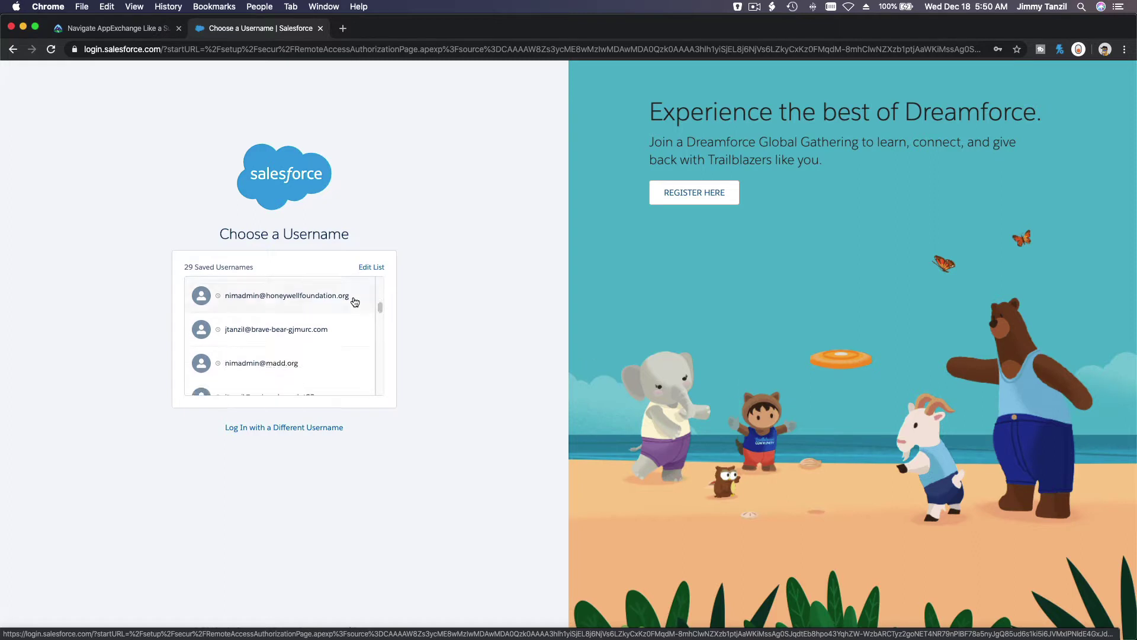
scroll(355, 303, down, 3)
scroll(354, 302, down, 7)
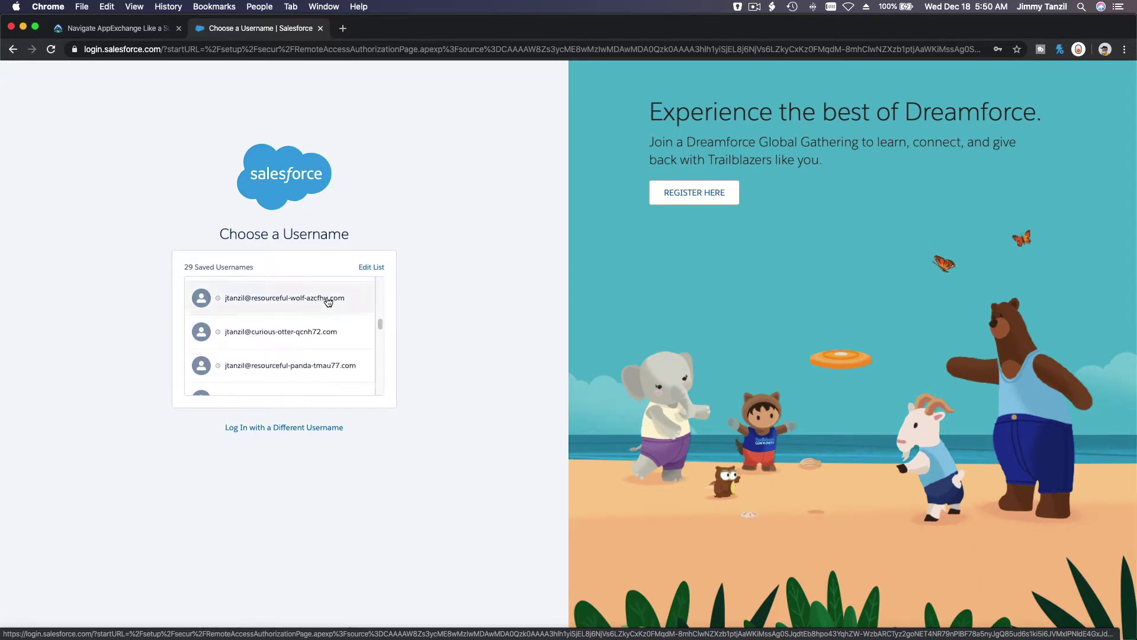
click(328, 301)
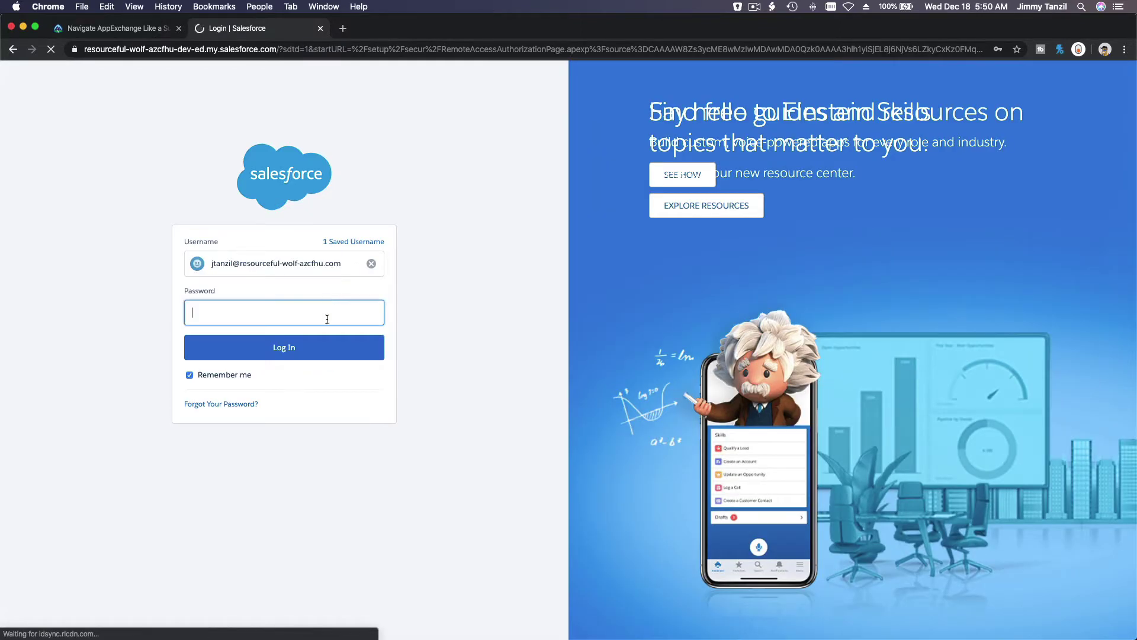
text(•)
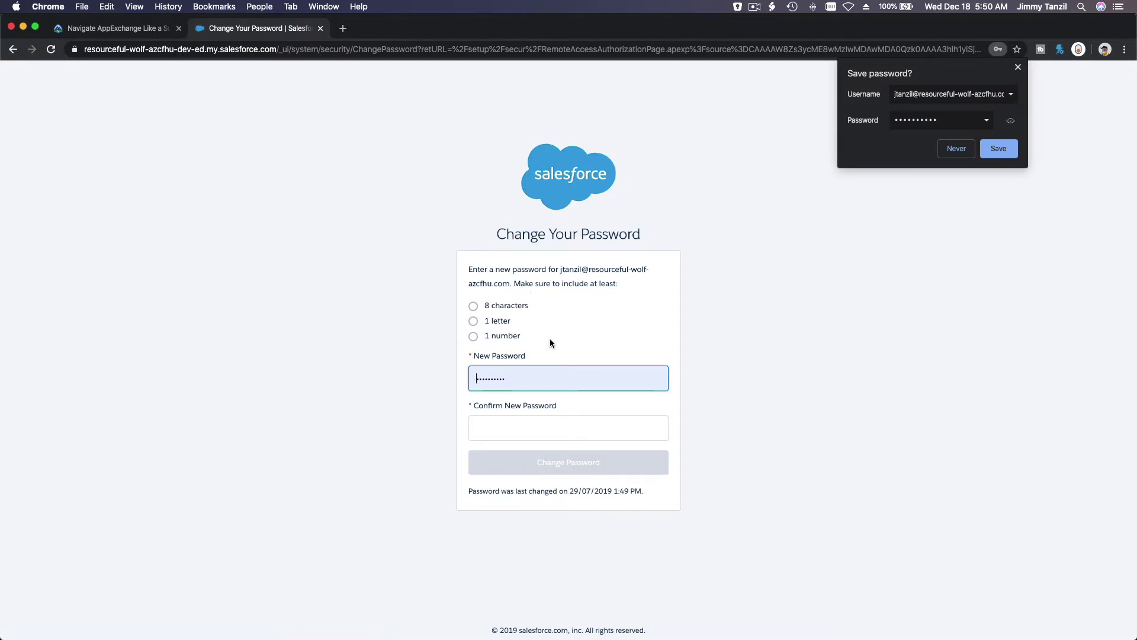
Enter a new password and its confirmation on the Change Your Password page
double_click(545, 379)
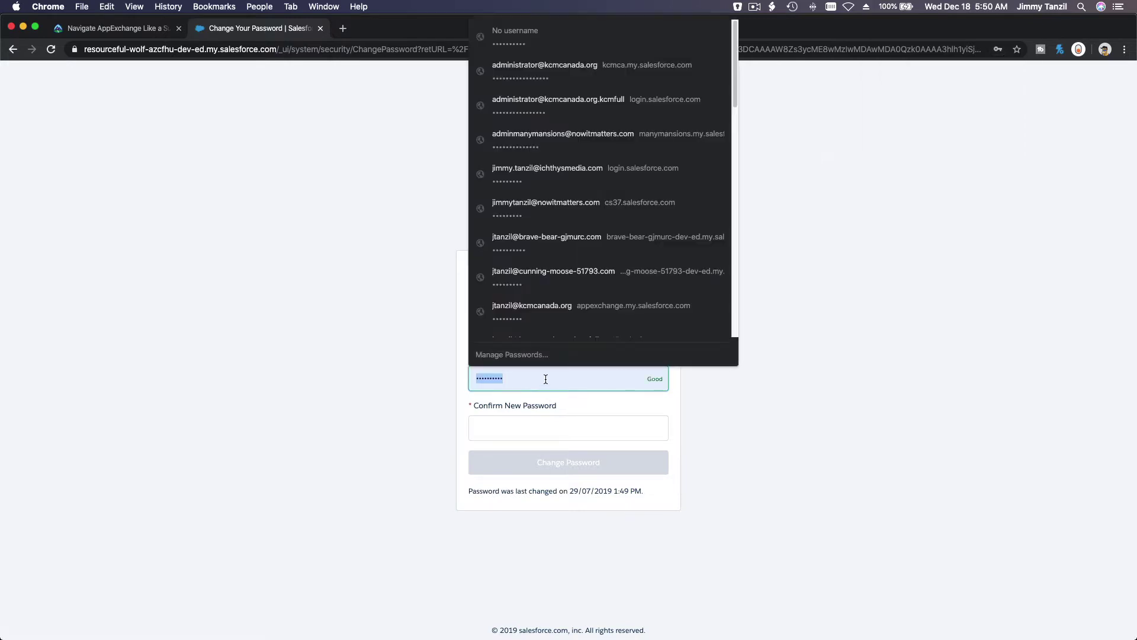
text(test123)
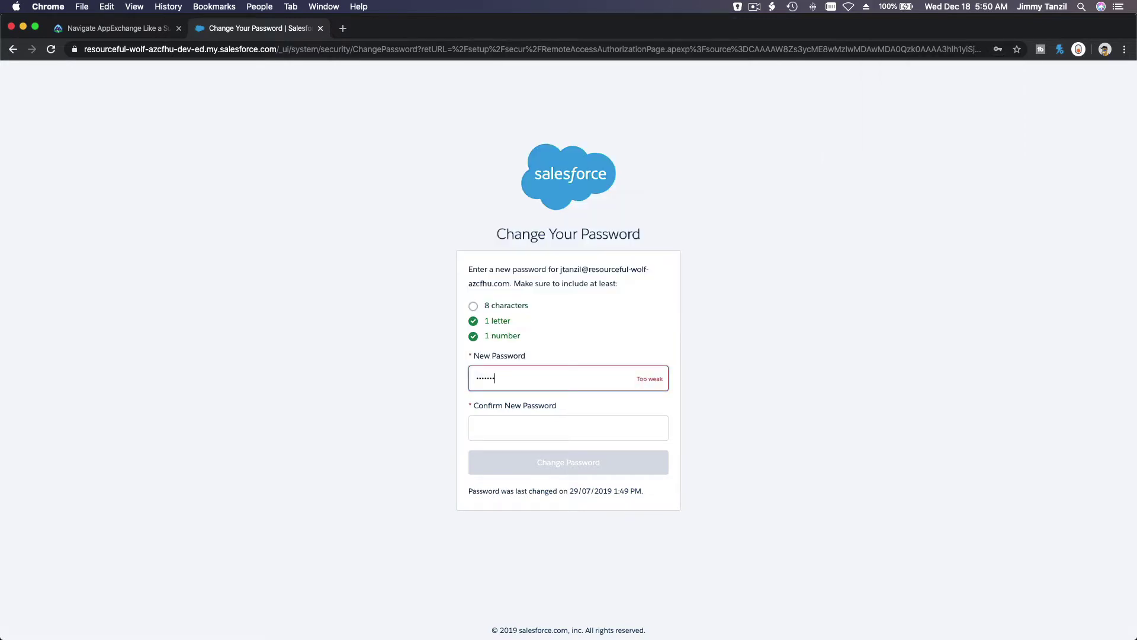
text(45)
key(Tab)
text(t)
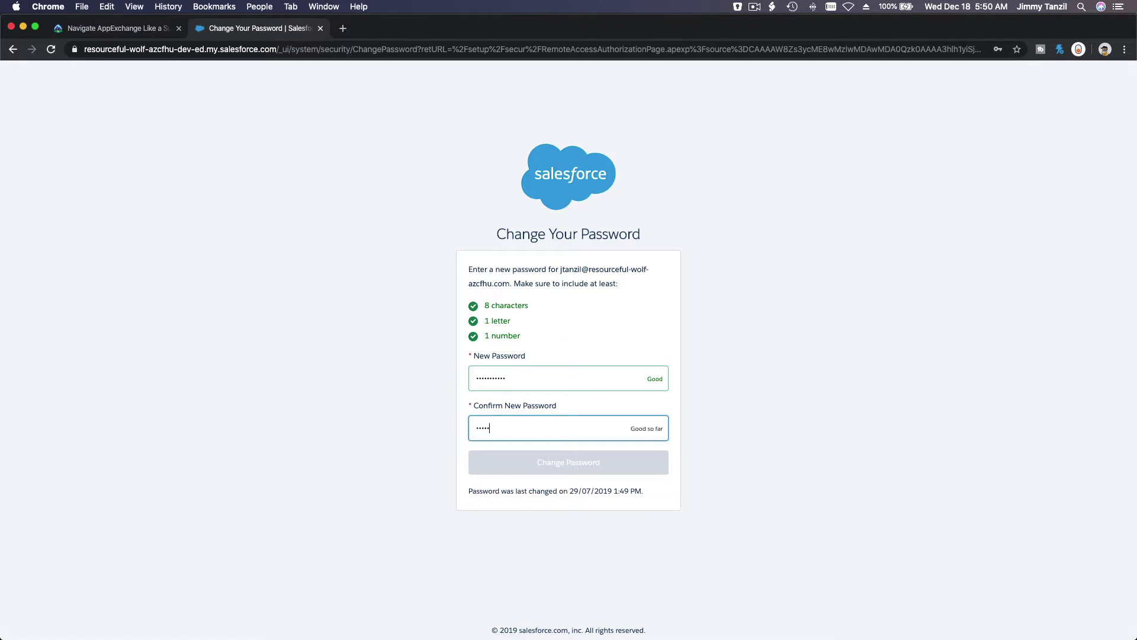
text(est123456)
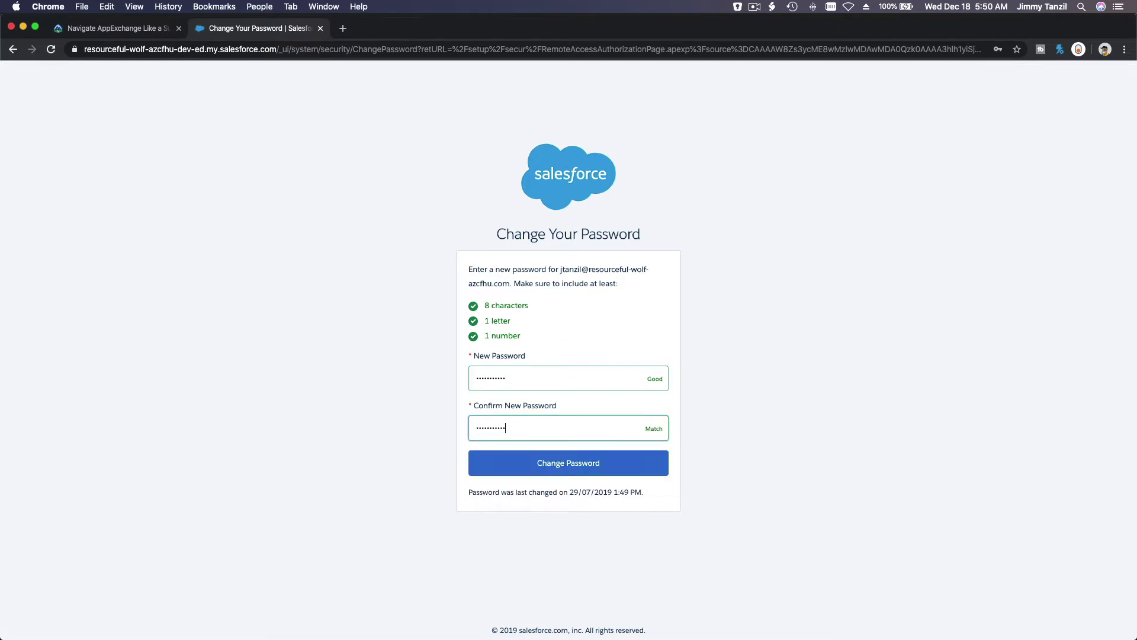
Submit the password change and return to the personalized Recommended for You page
click(565, 469)
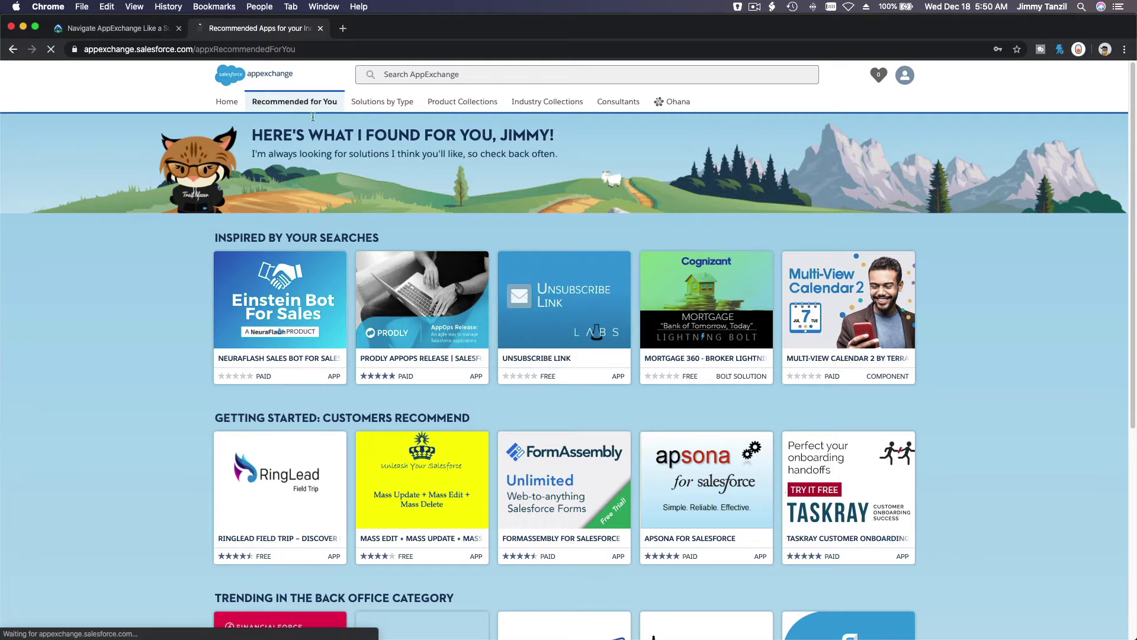
From the Trailhead avatar menu, open Hands-on Orgs listing the three Playground orgs
click(132, 29)
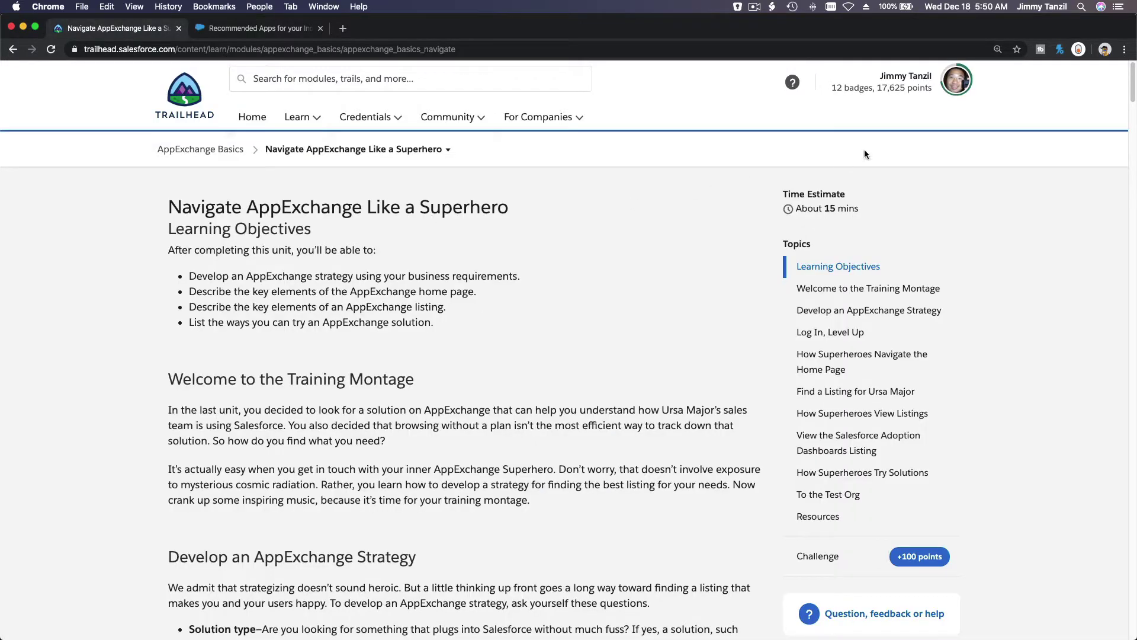
click(961, 83)
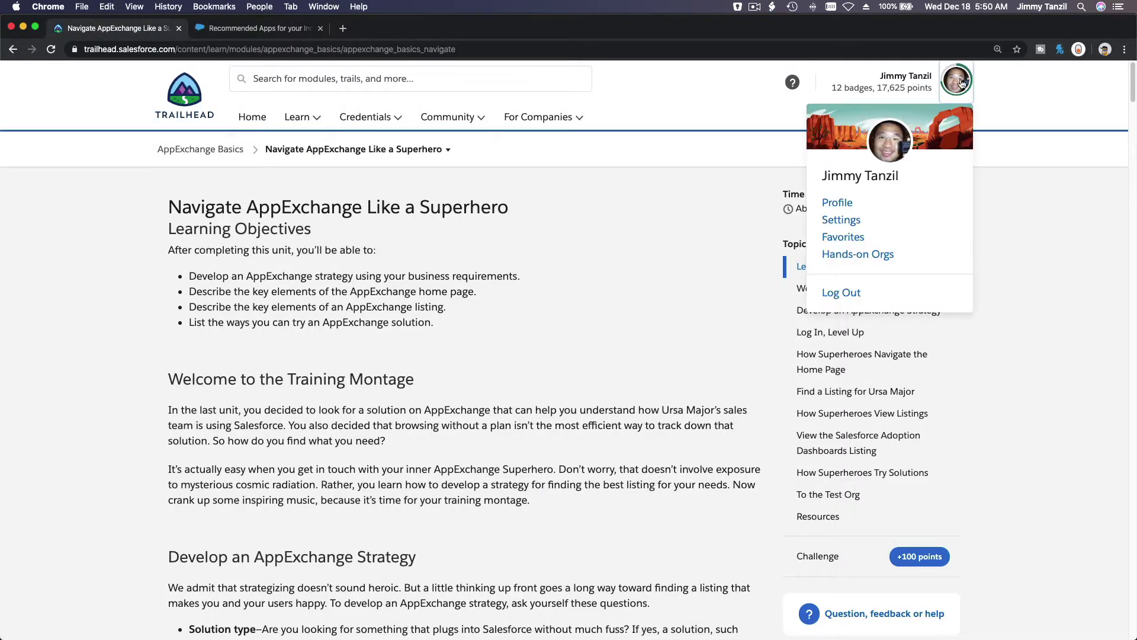
click(863, 256)
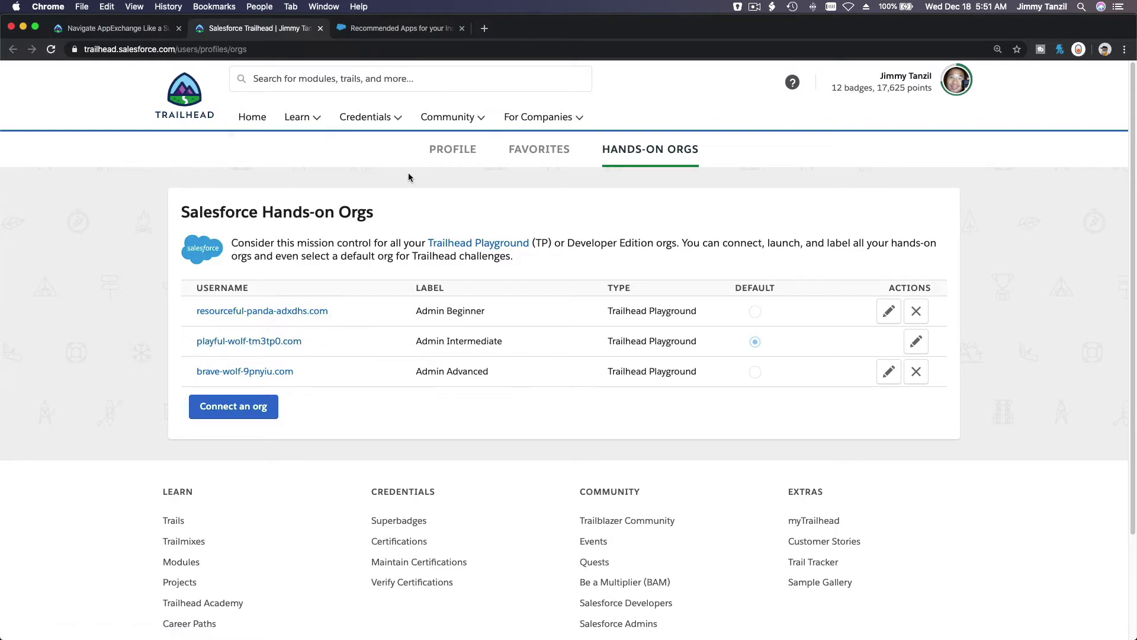
Back on AppExchange recommendations, update the saved password in Chrome and browse the picks
click(376, 32)
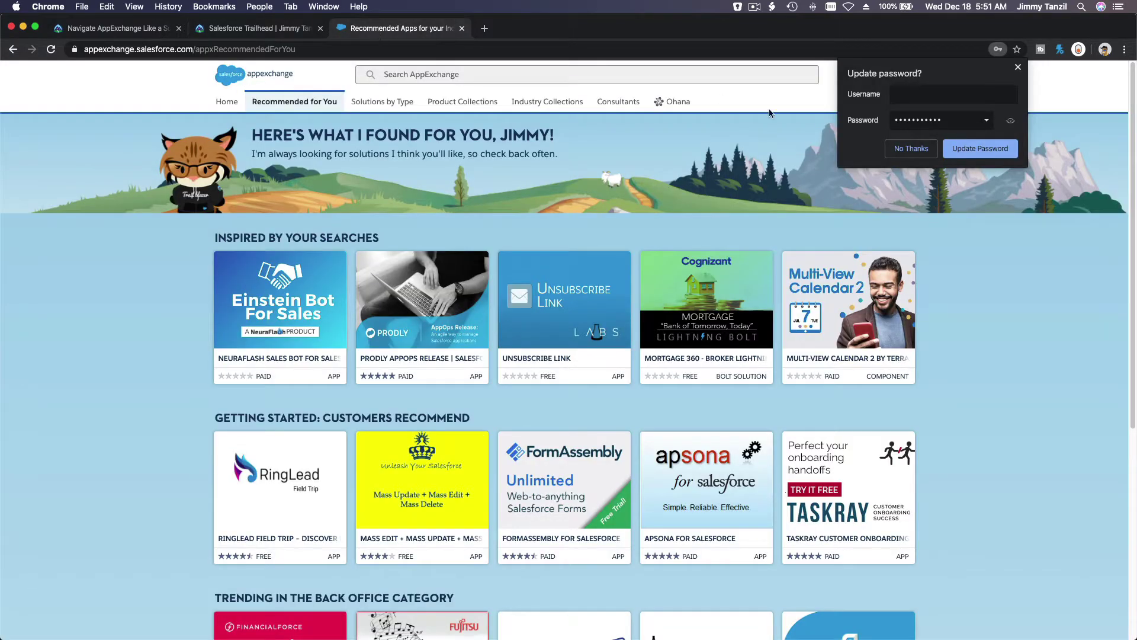
click(1005, 149)
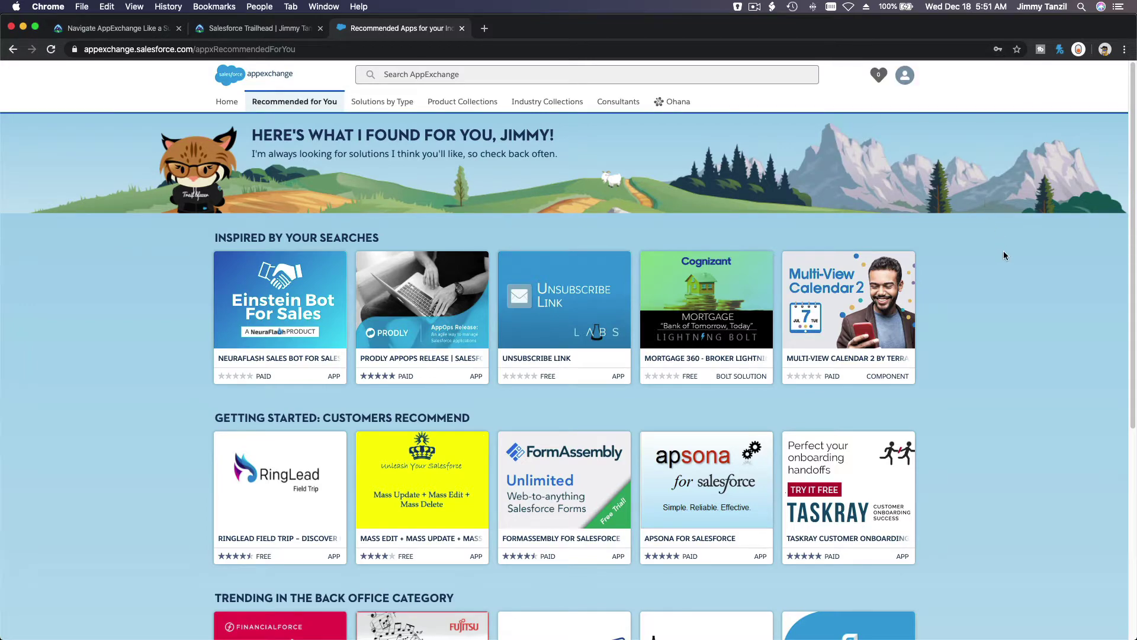
scroll(1005, 255, down, 3)
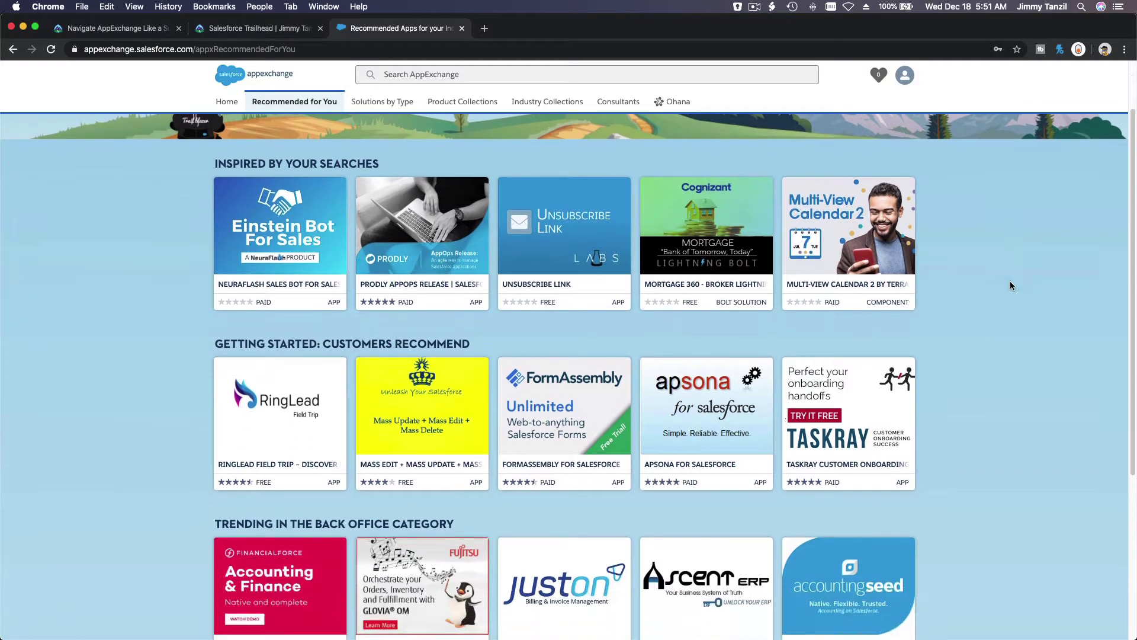
scroll(1010, 286, down, 5)
scroll(1011, 286, up, 3)
scroll(1011, 286, up, 5)
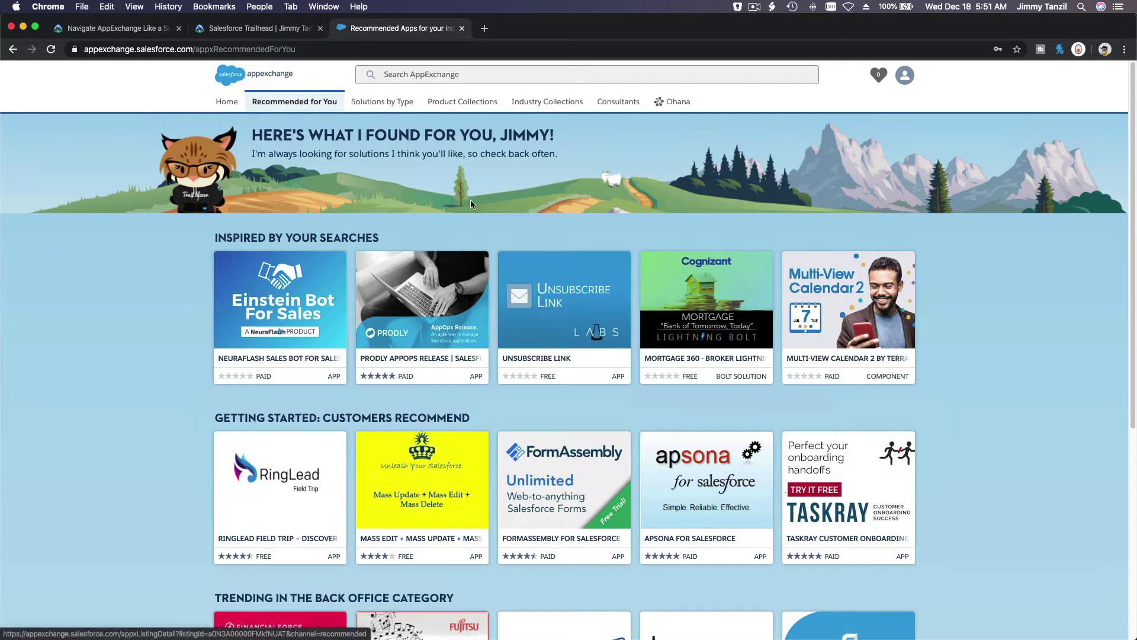
Search AppExchange for 'Salesforce adoption'
click(417, 75)
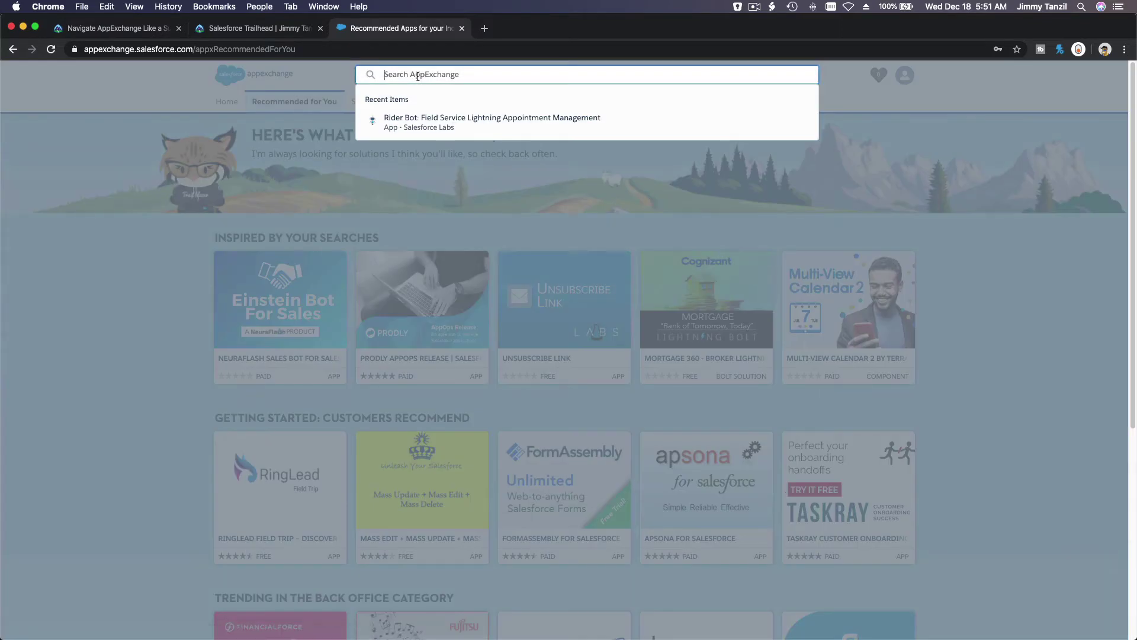
text(Salesforce adoption)
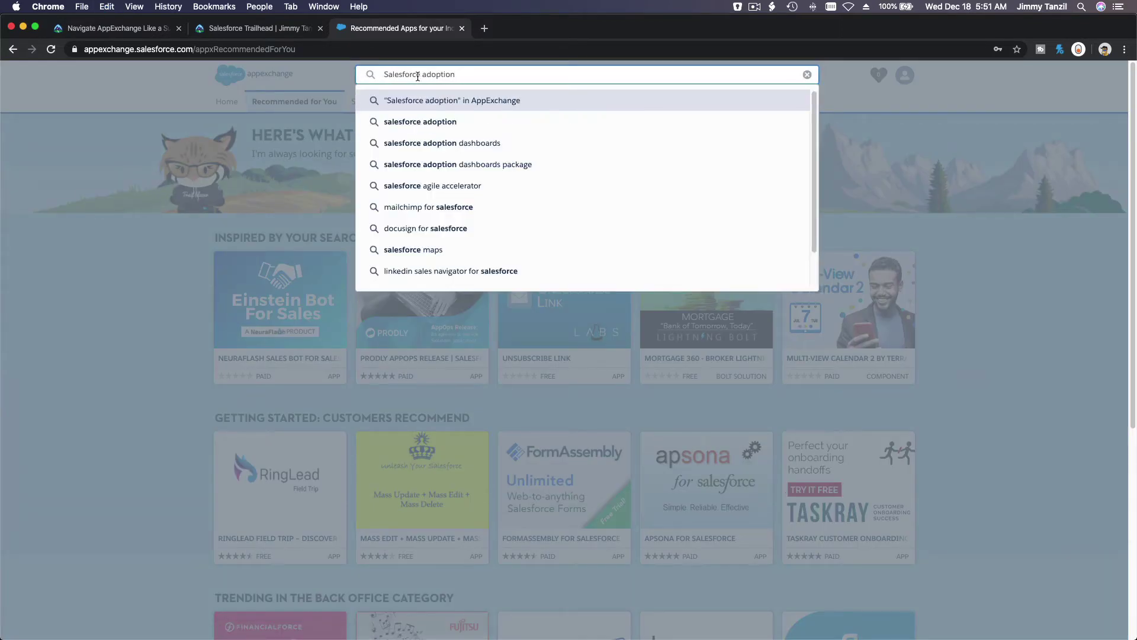
key(Return)
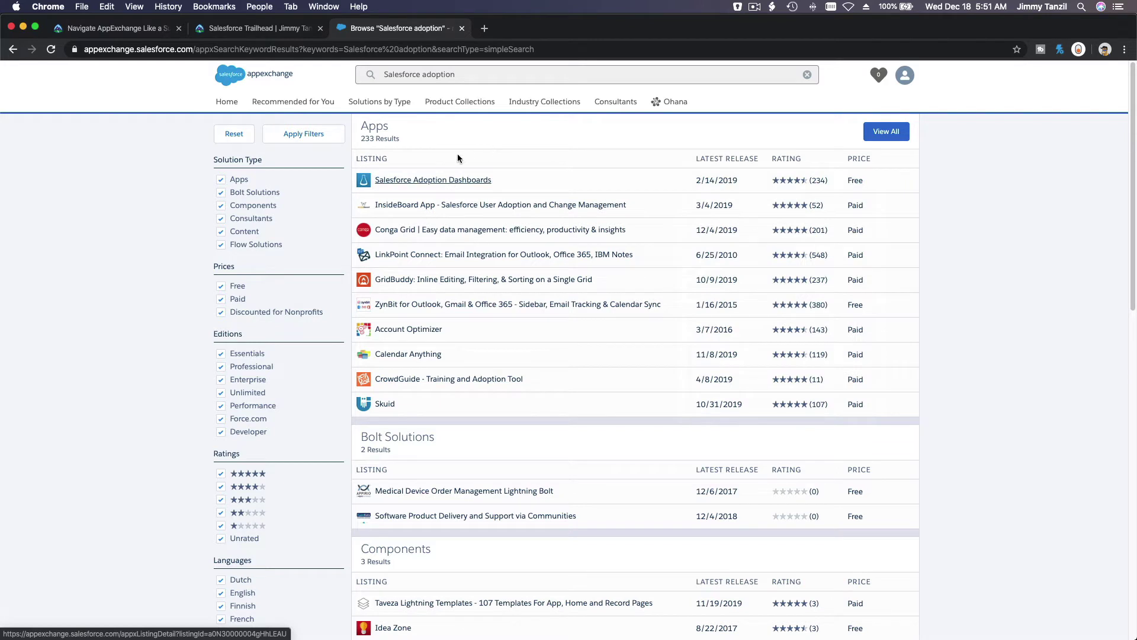
Open the Salesforce Adoption Dashboards listing and review its Highlights, Requirements and Support sections
click(456, 186)
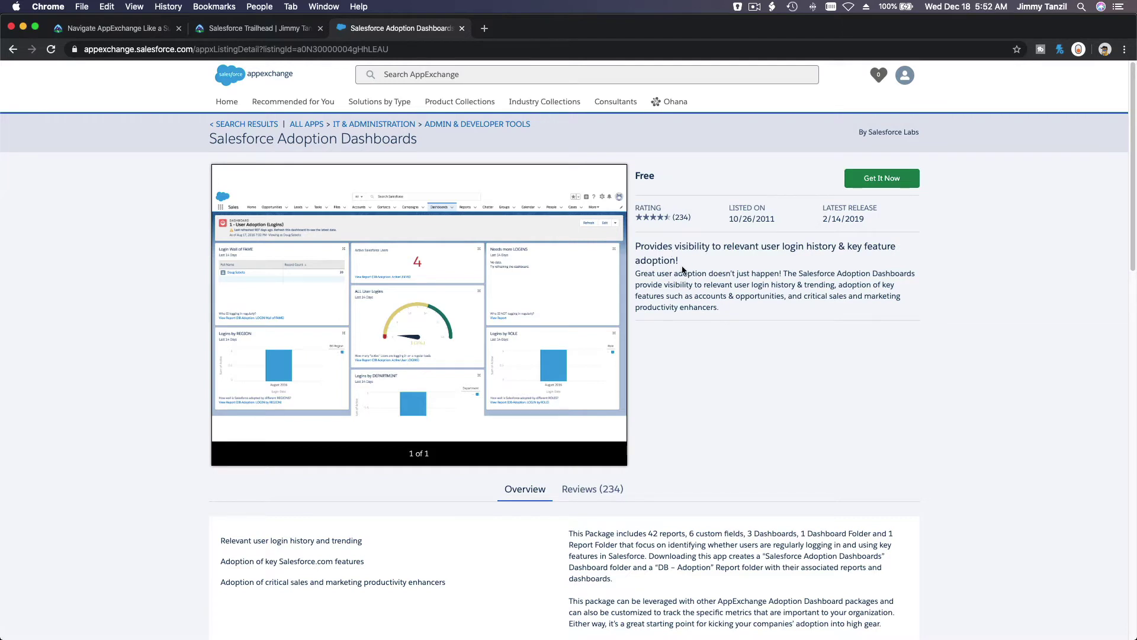
scroll(682, 269, down, 5)
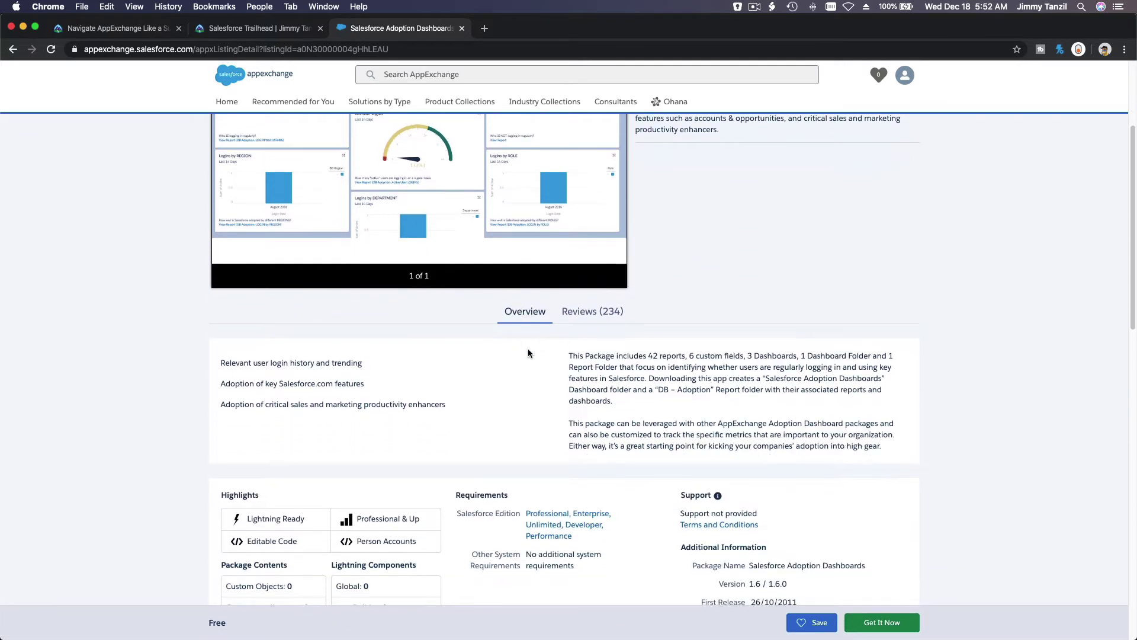
scroll(527, 349, down, 3)
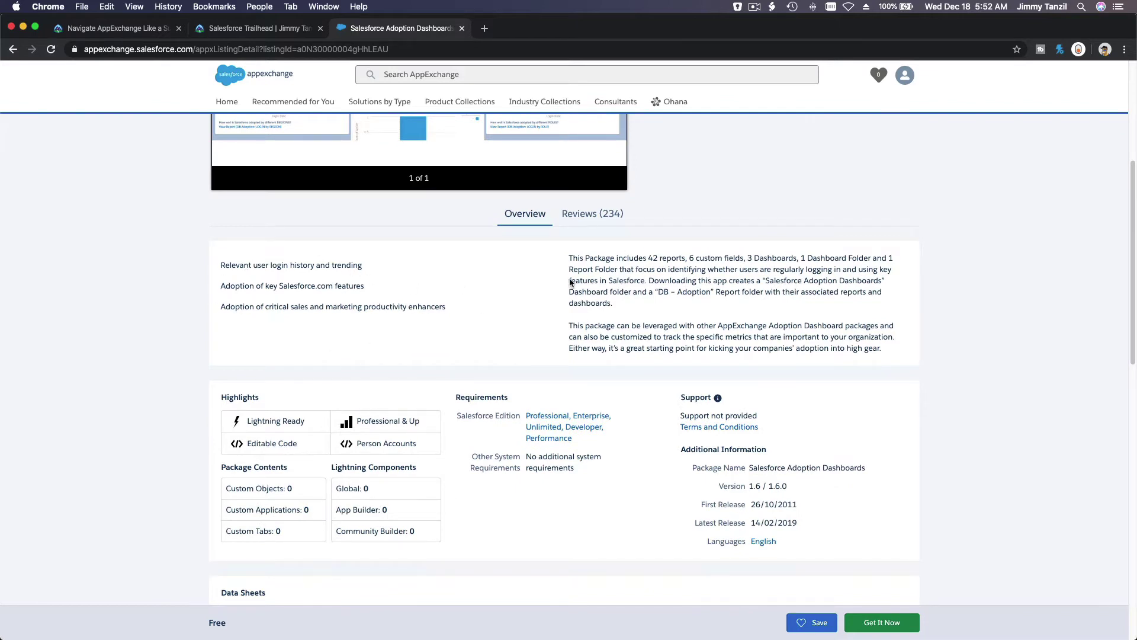
scroll(684, 303, down, 2)
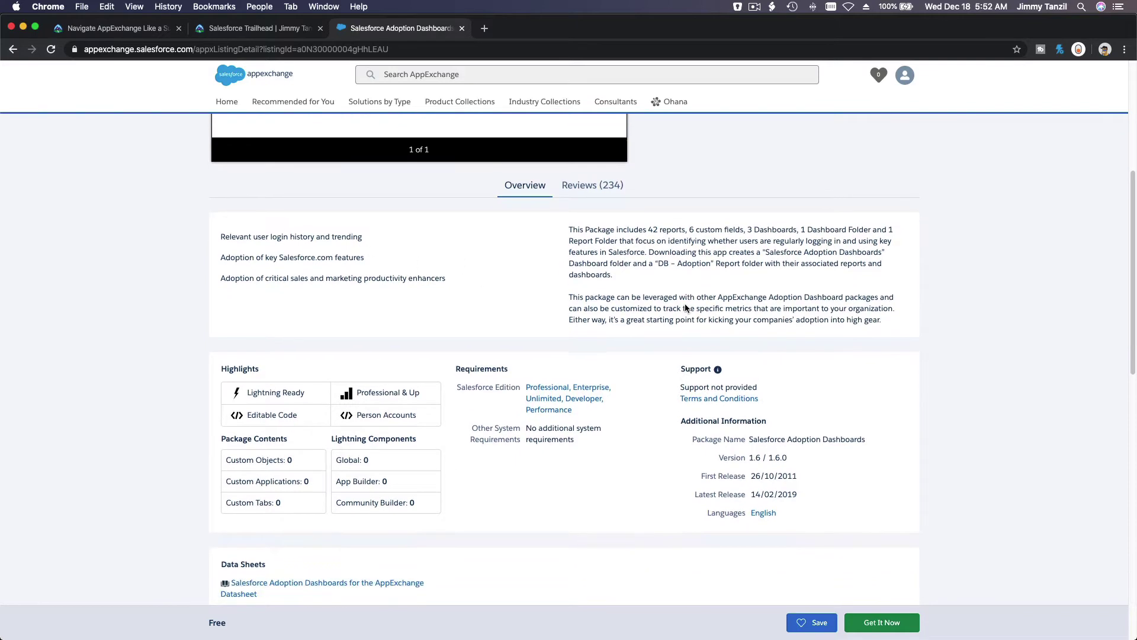
scroll(254, 379, down, 5)
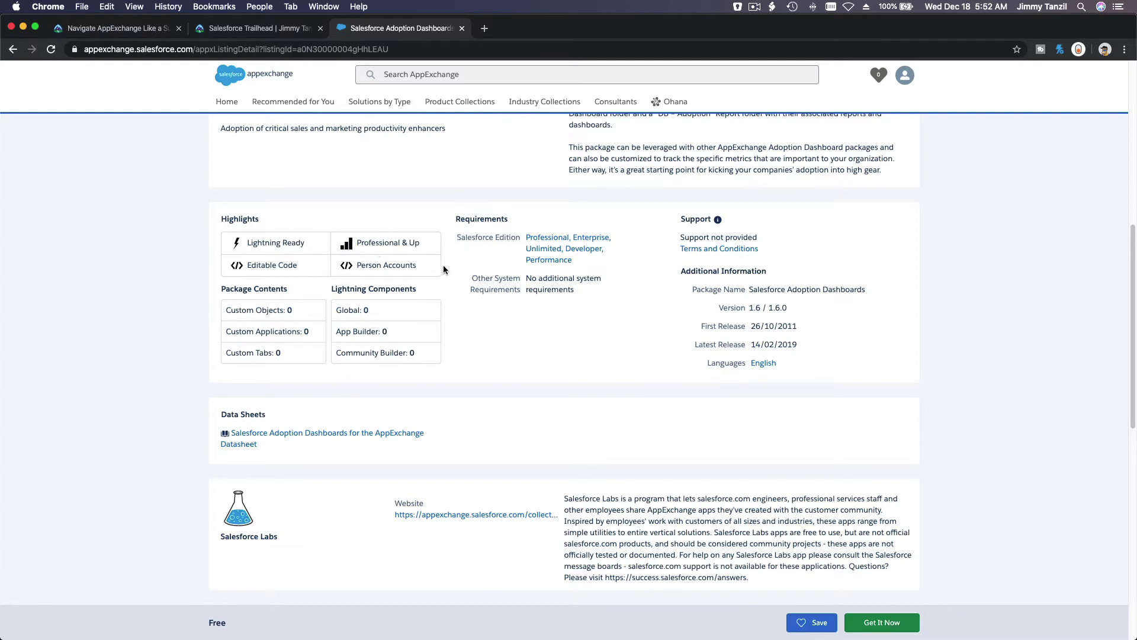
scroll(443, 269, down, 1)
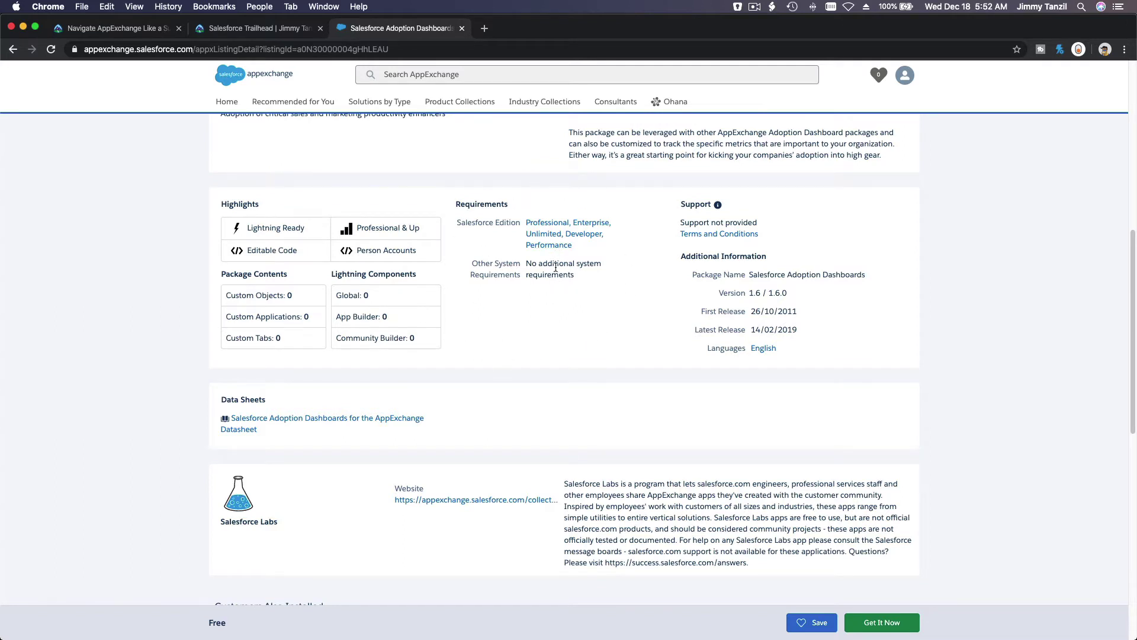
triple_click(683, 222)
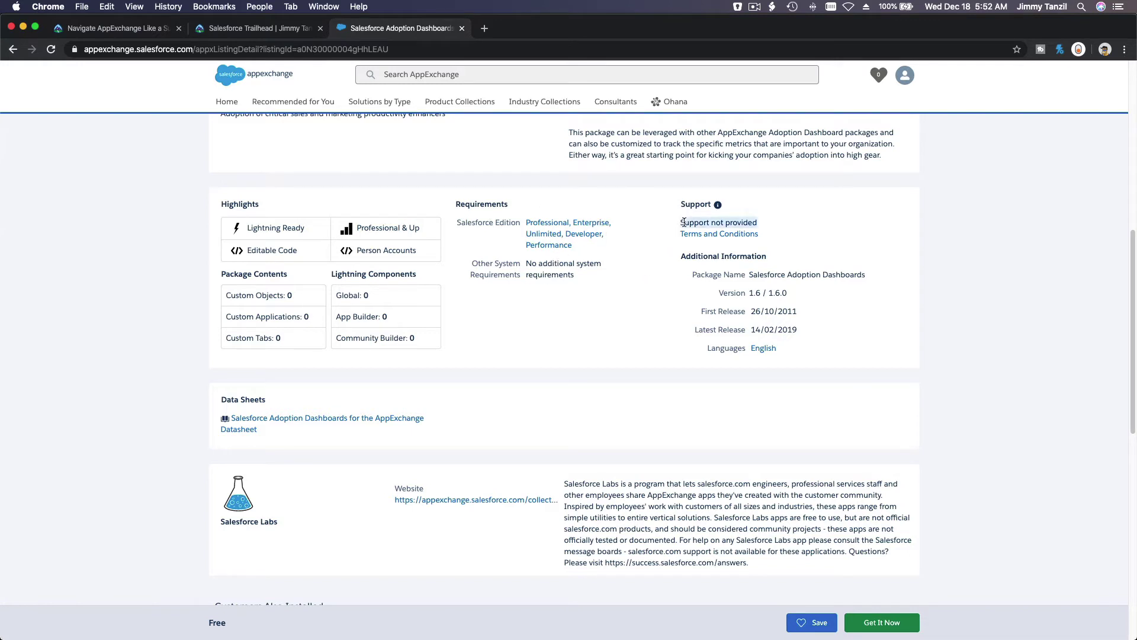
click(864, 215)
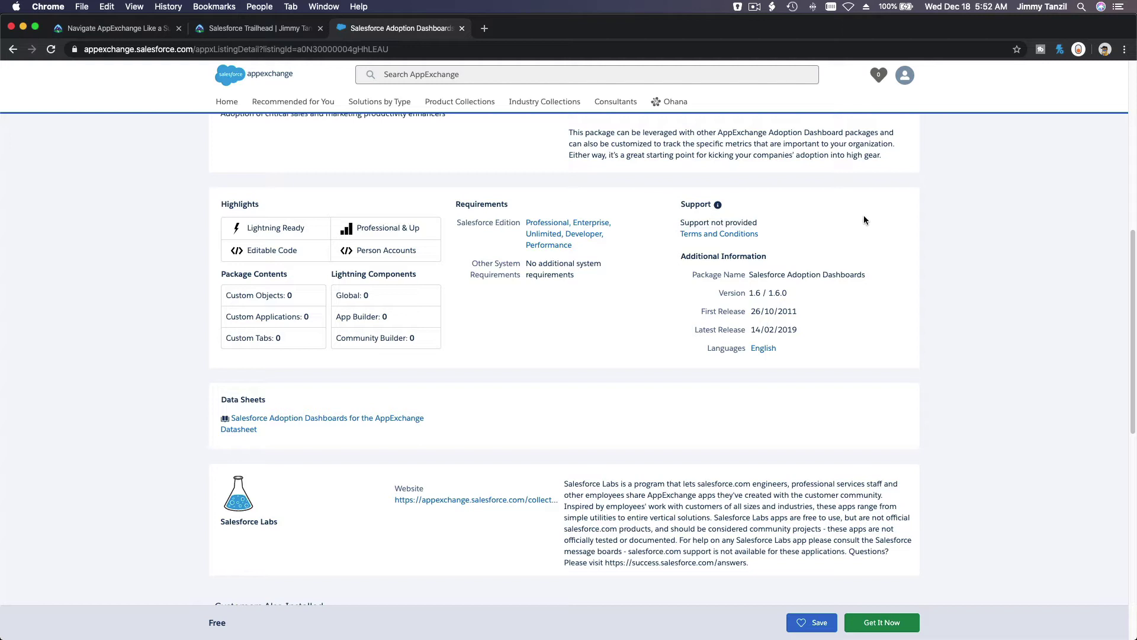
scroll(864, 220, down, 1)
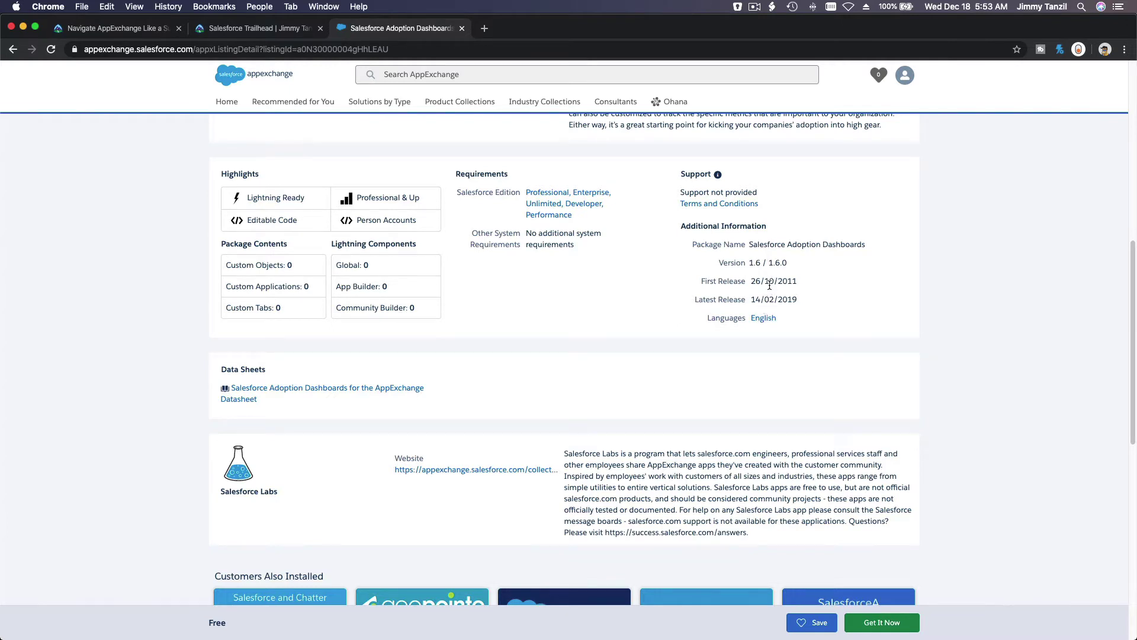
triple_click(767, 283)
triple_click(782, 295)
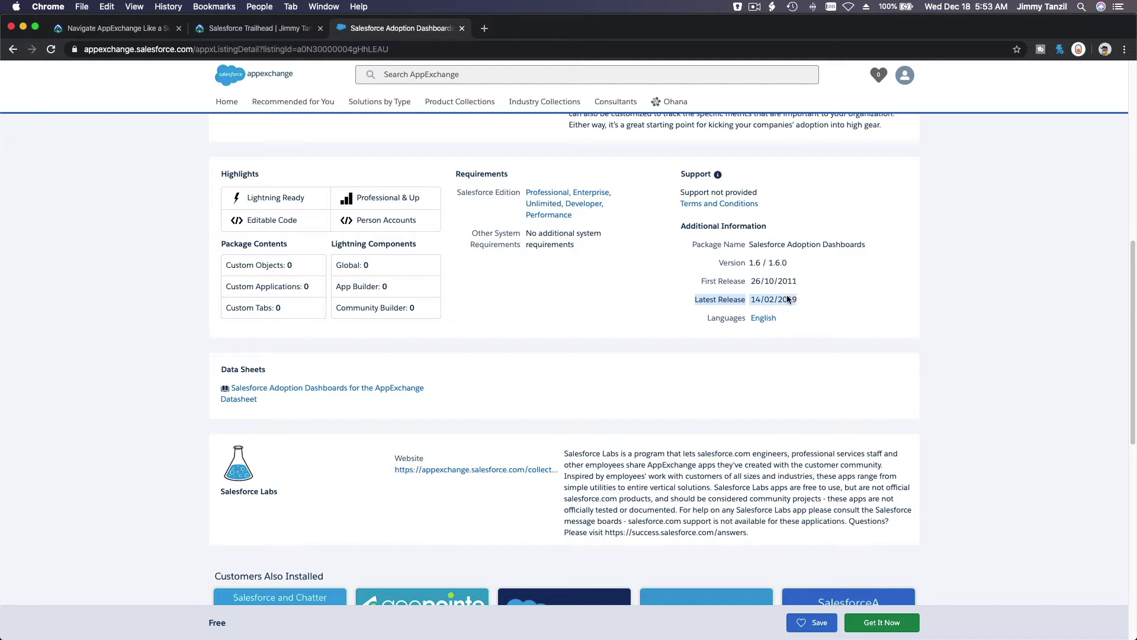
click(827, 282)
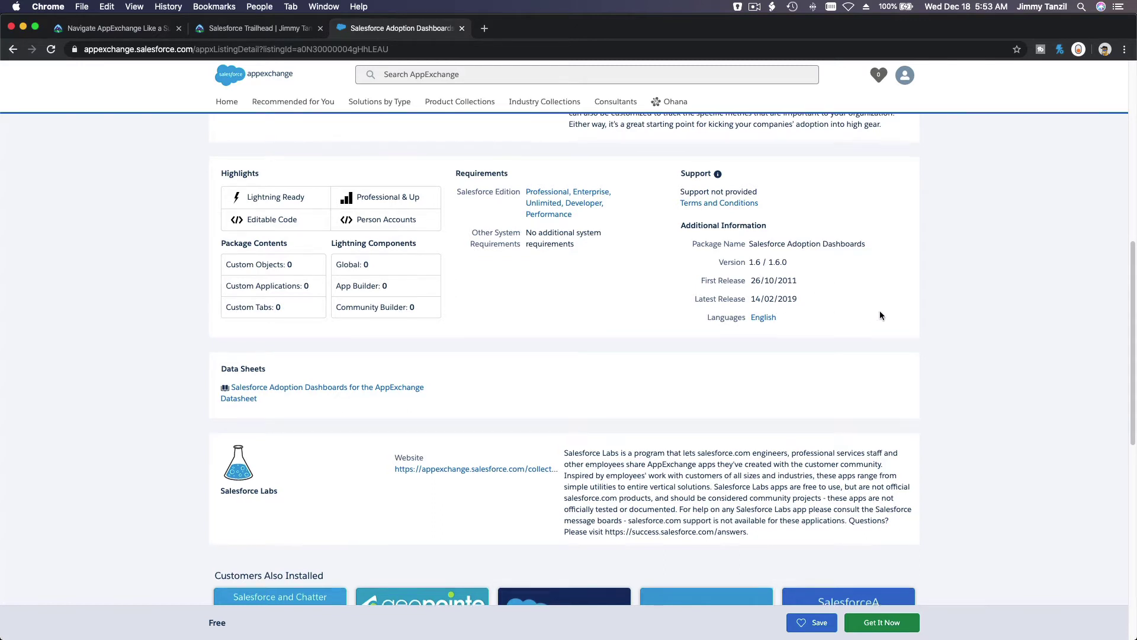
scroll(879, 315, down, 3)
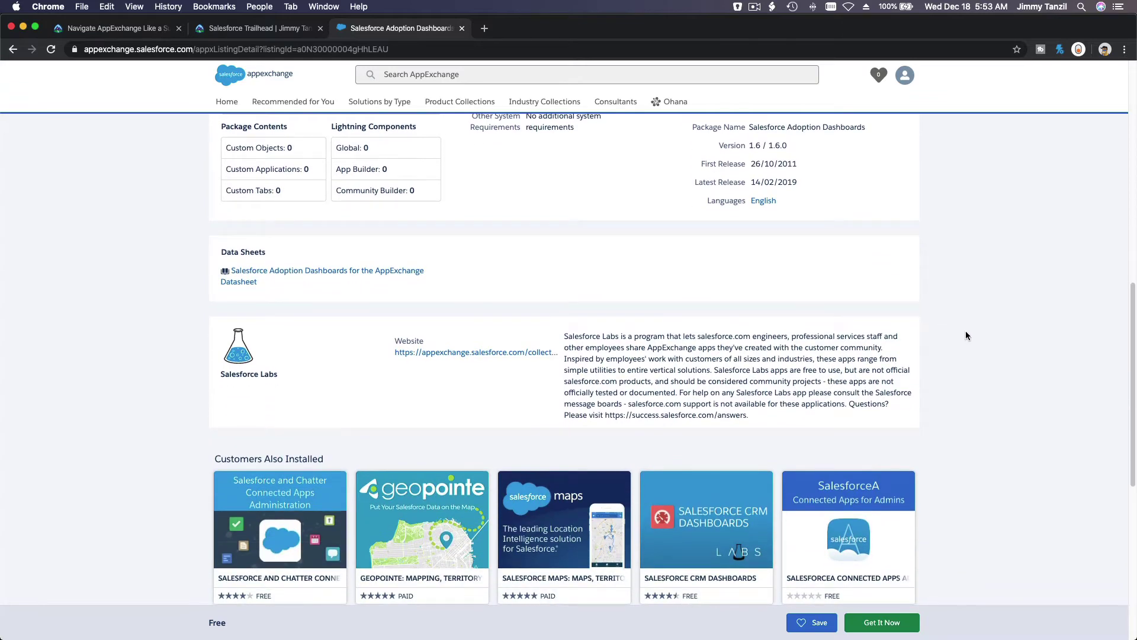
scroll(965, 336, down, 3)
scroll(965, 336, up, 6)
scroll(965, 336, up, 4)
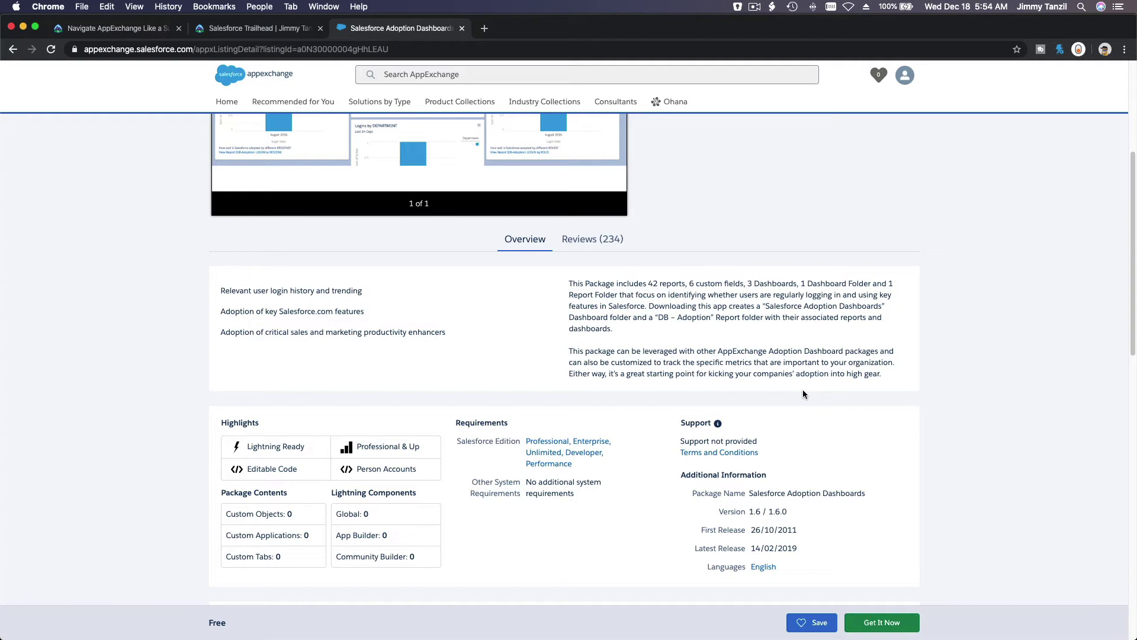
Read the listing's 234 reviews (4.6 average), then go to the AppExchange home page
scroll(803, 390, up, 1)
click(594, 274)
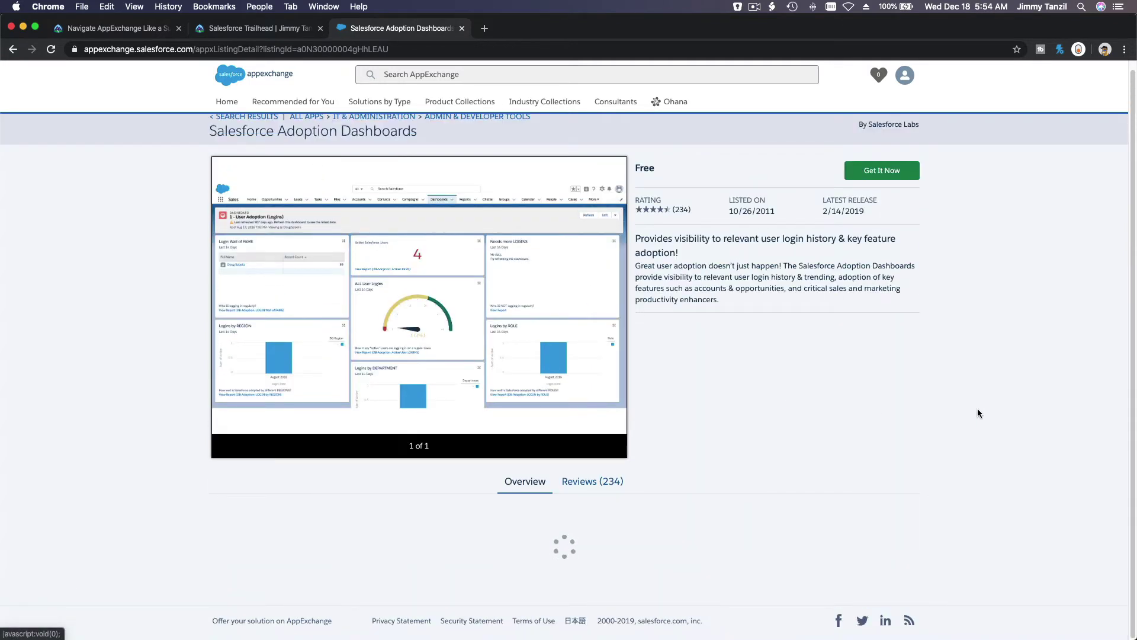
scroll(962, 385, down, 3)
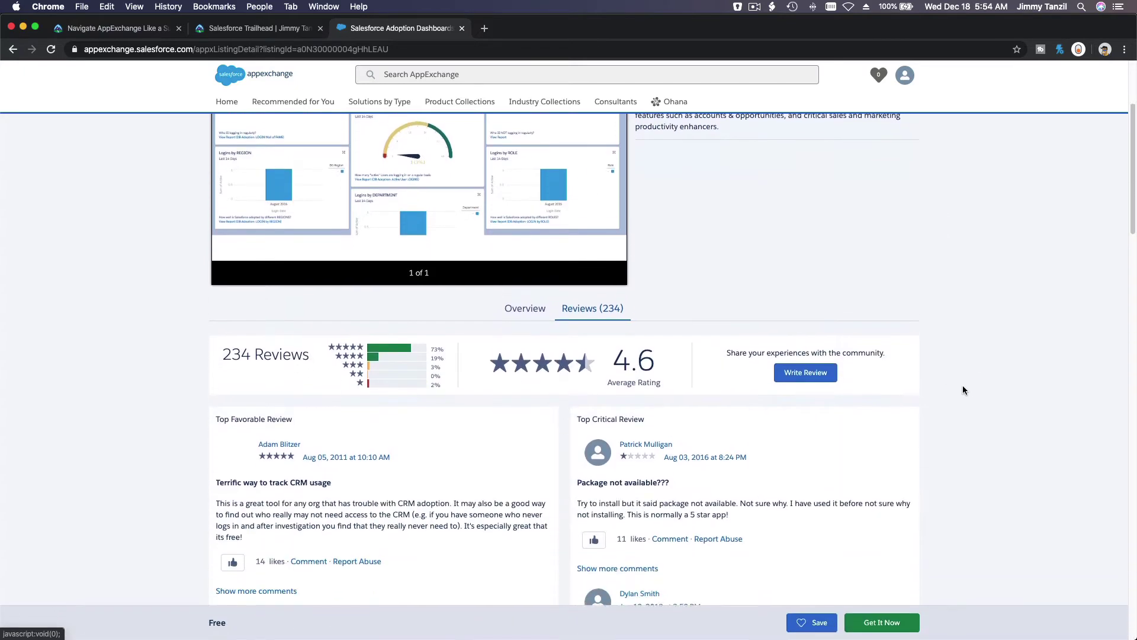
scroll(963, 391, down, 2)
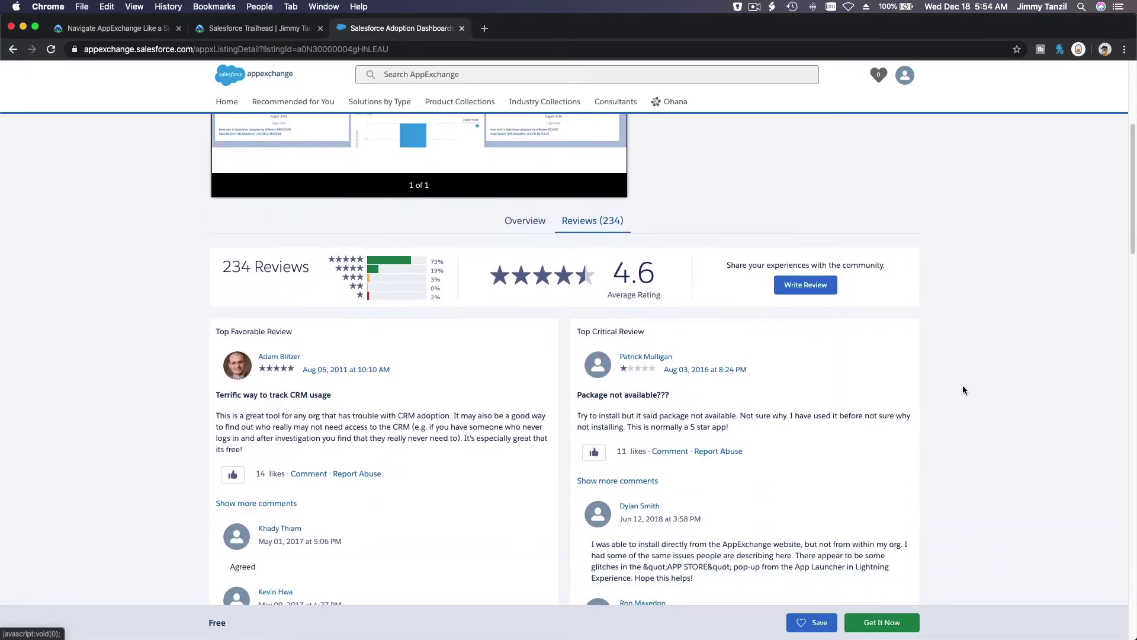
scroll(962, 389, down, 1)
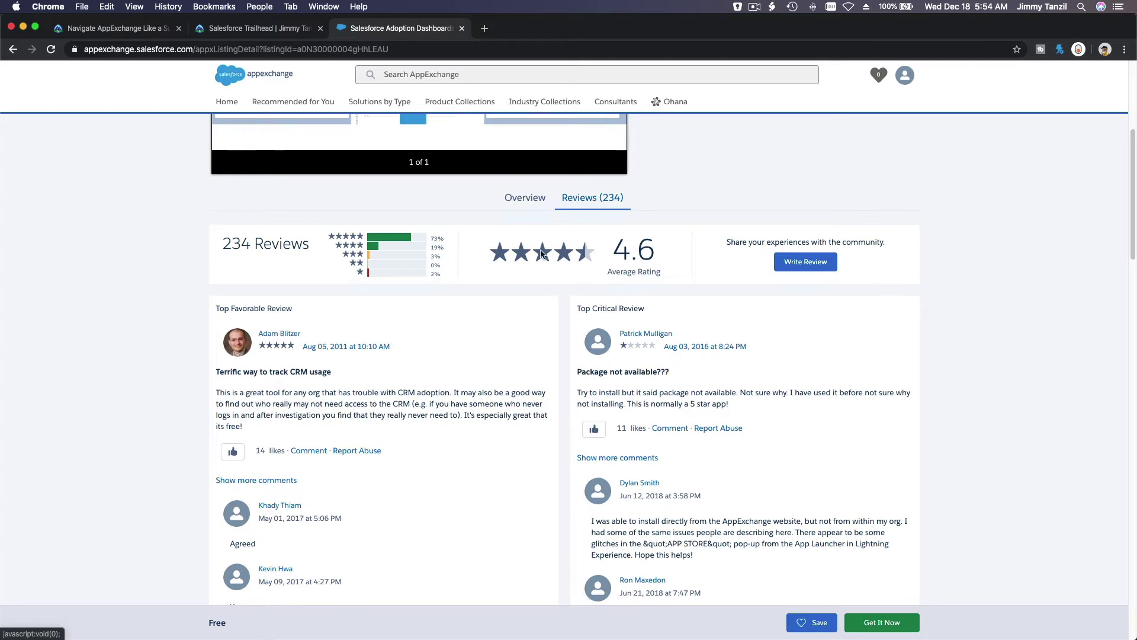
scroll(516, 344, down, 3)
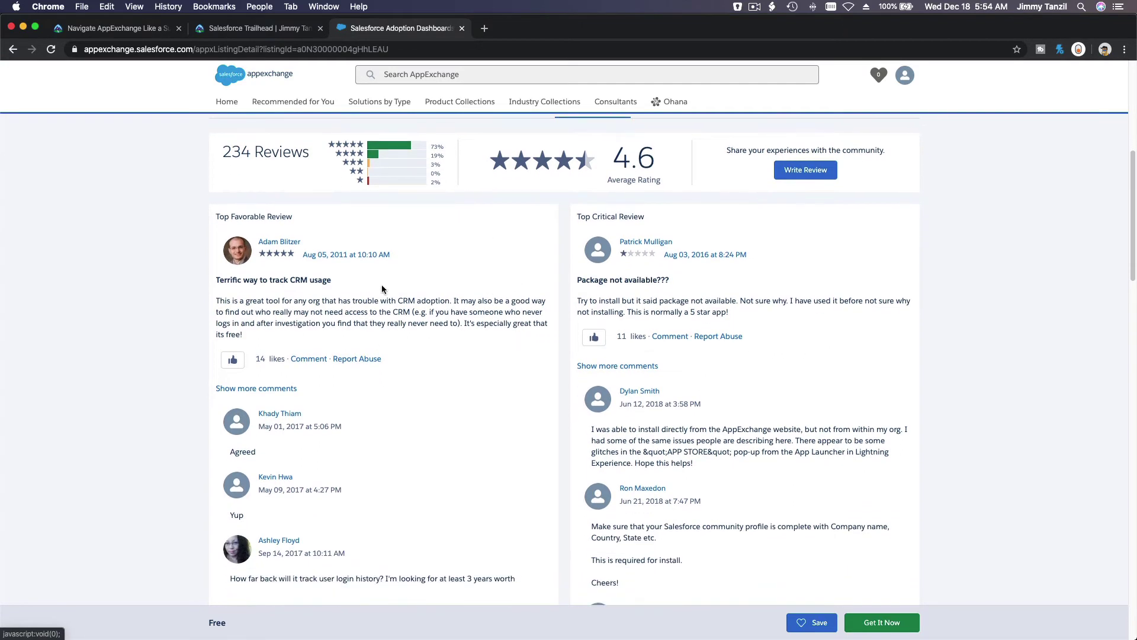
scroll(437, 318, down, 4)
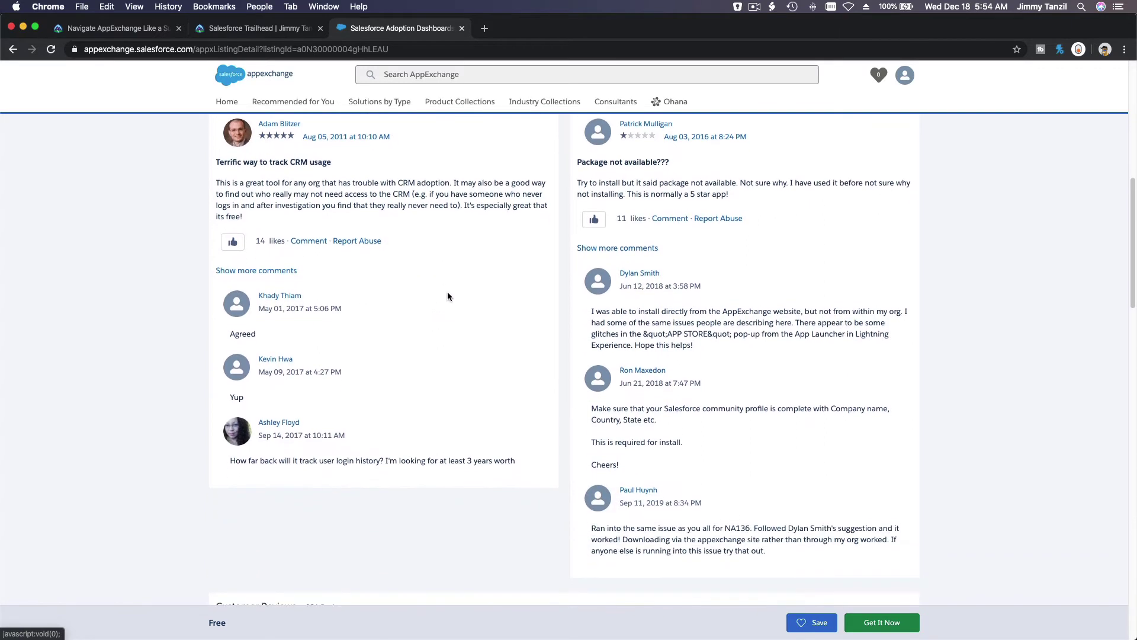
scroll(448, 297, up, 2)
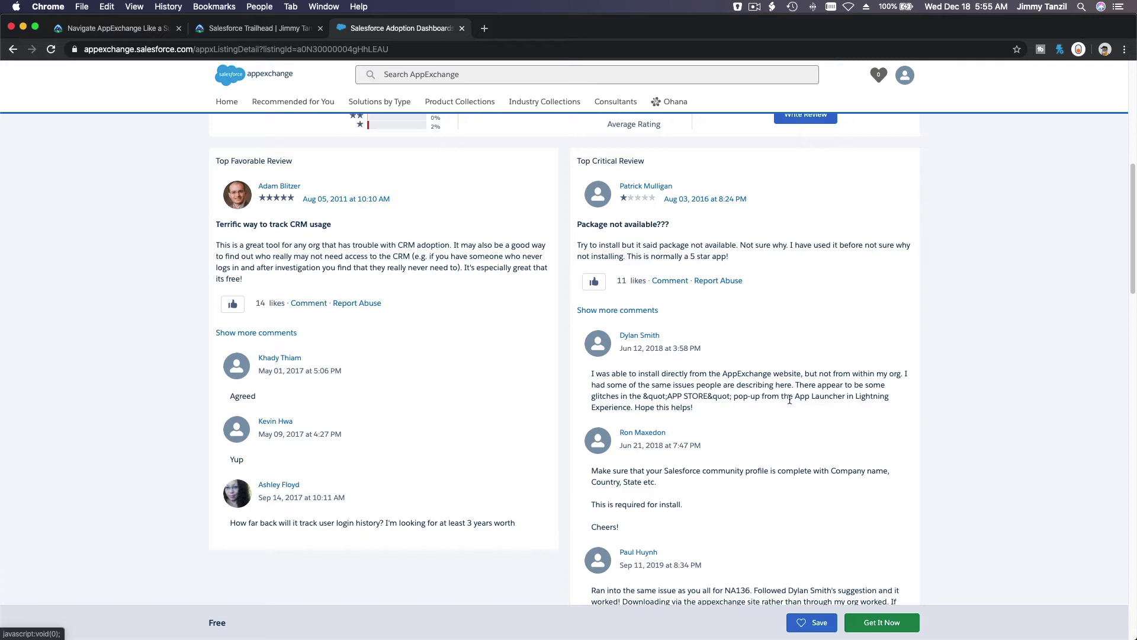
scroll(1010, 348, up, 4)
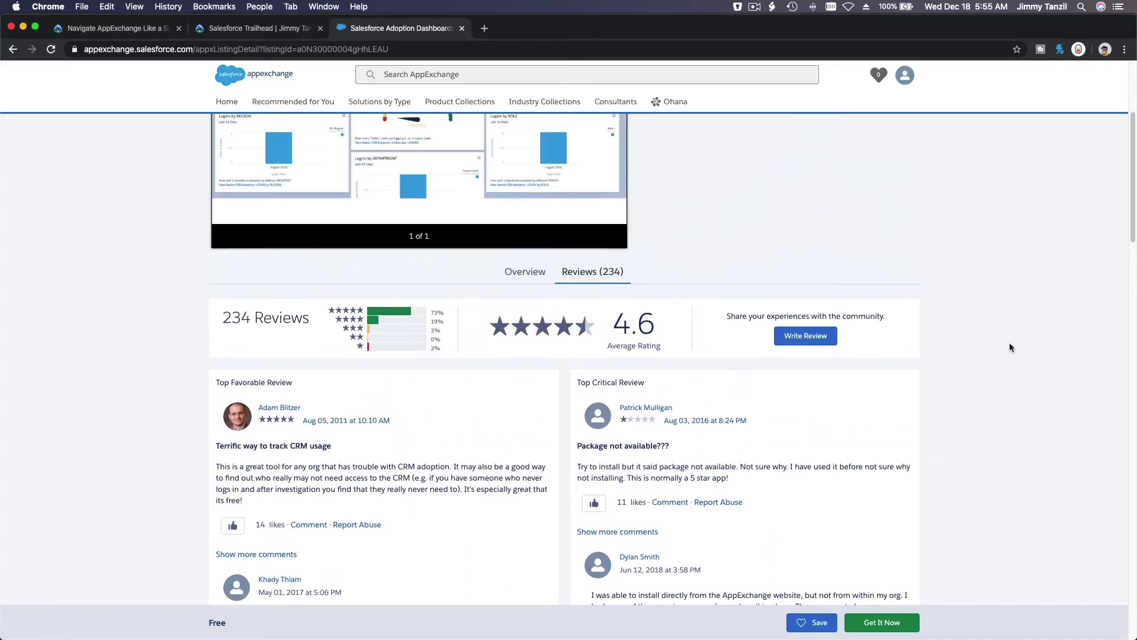
scroll(855, 429, up, 3)
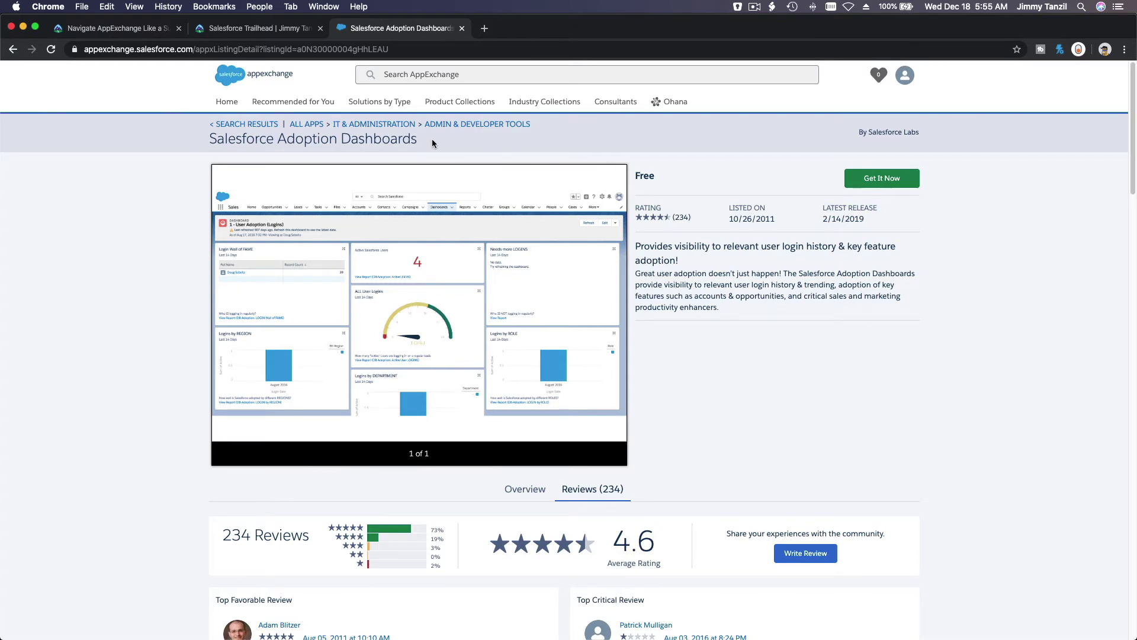
click(226, 101)
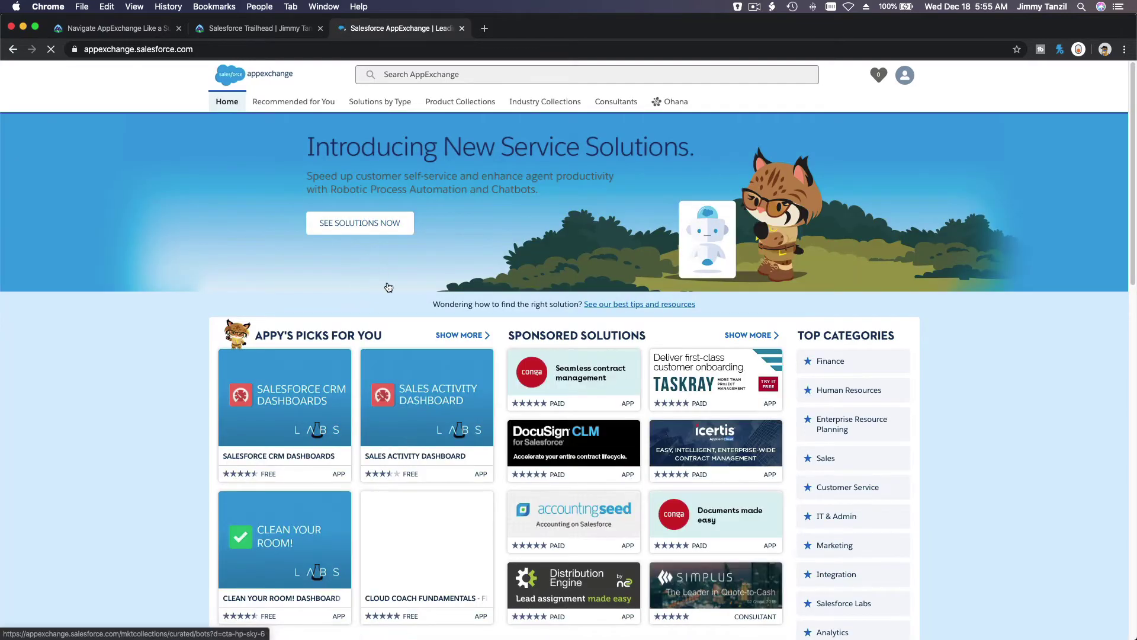
Filter the Customer Service category to Free apps only, narrowing 361 results to 94
scroll(387, 284, down, 2)
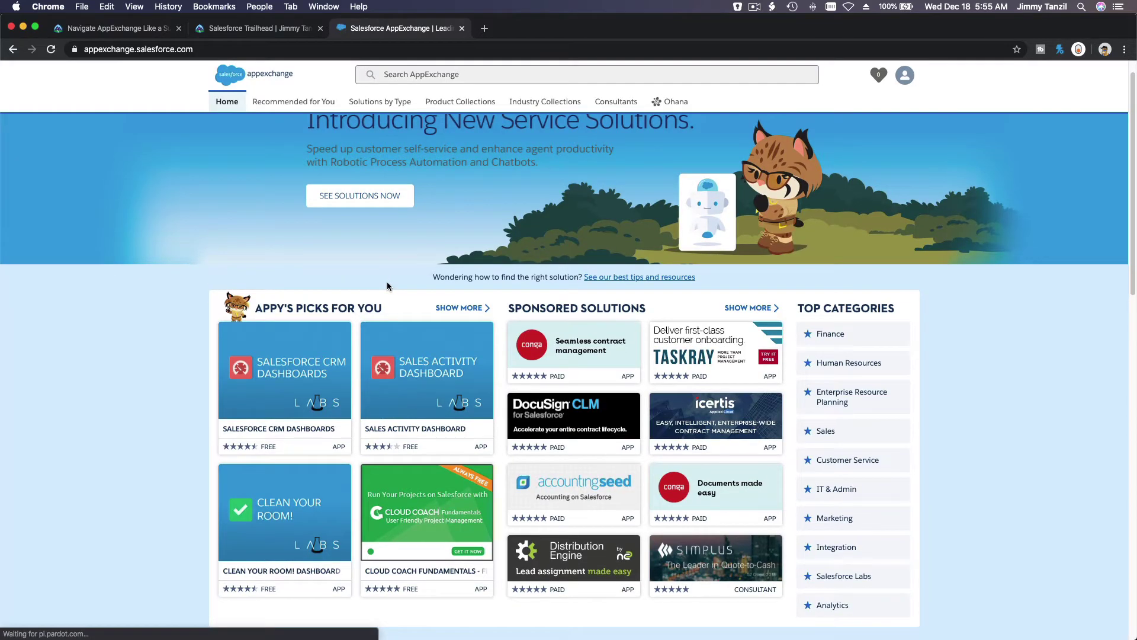
scroll(387, 286, down, 4)
scroll(388, 287, down, 1)
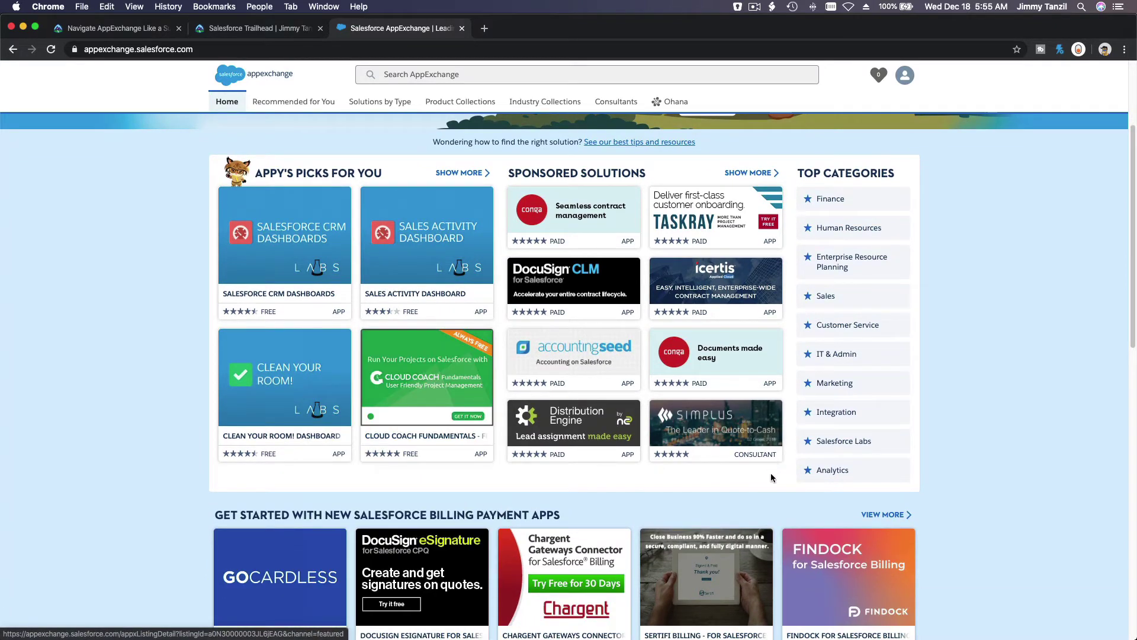
click(887, 327)
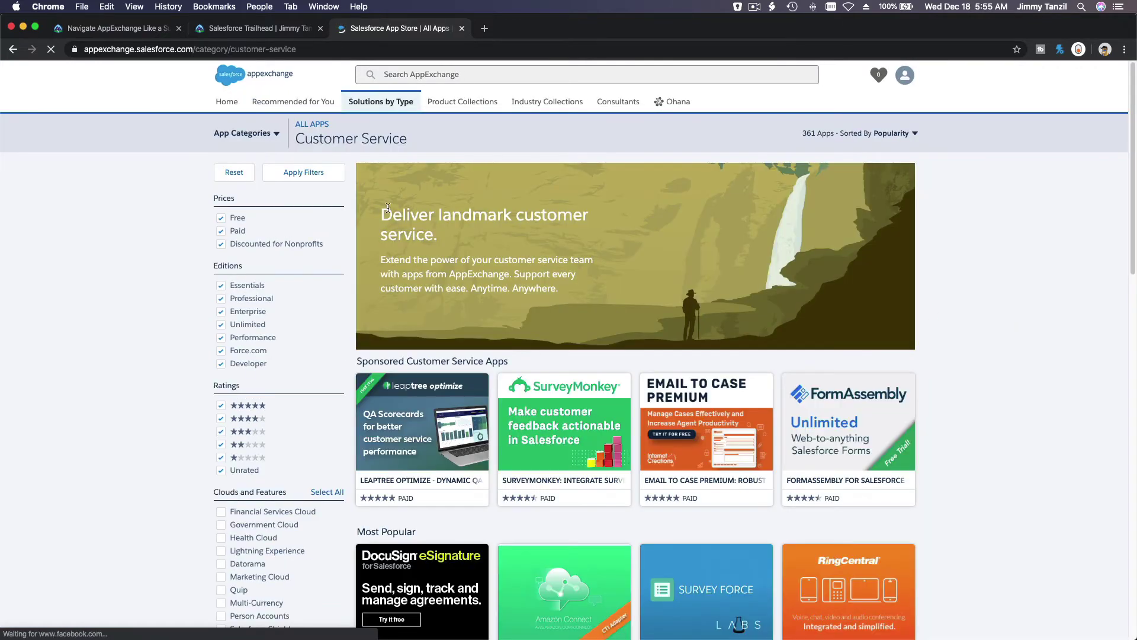
click(221, 231)
click(222, 246)
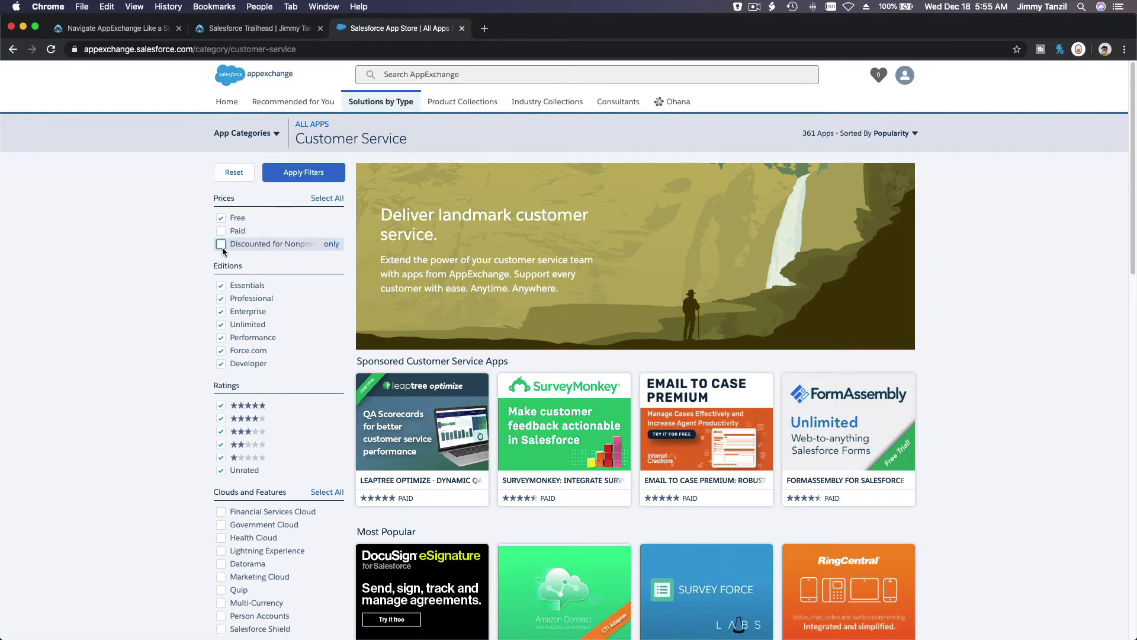
click(300, 176)
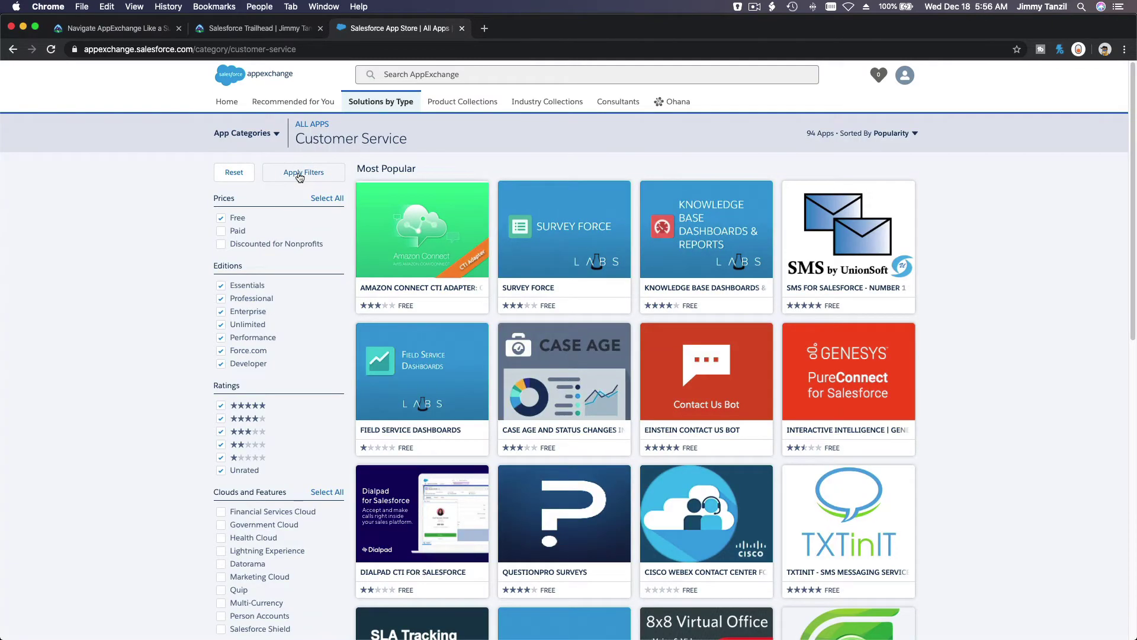
mouse_move(549, 237)
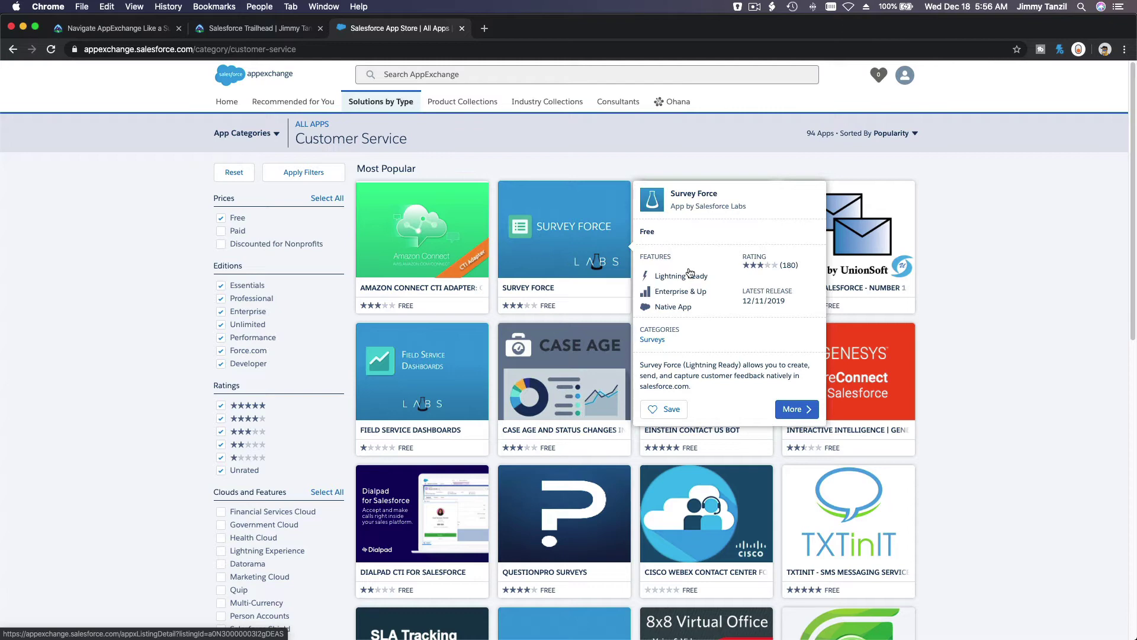
Open the Survey Force listing and choose Get It Now to reach the install location dialog
click(557, 216)
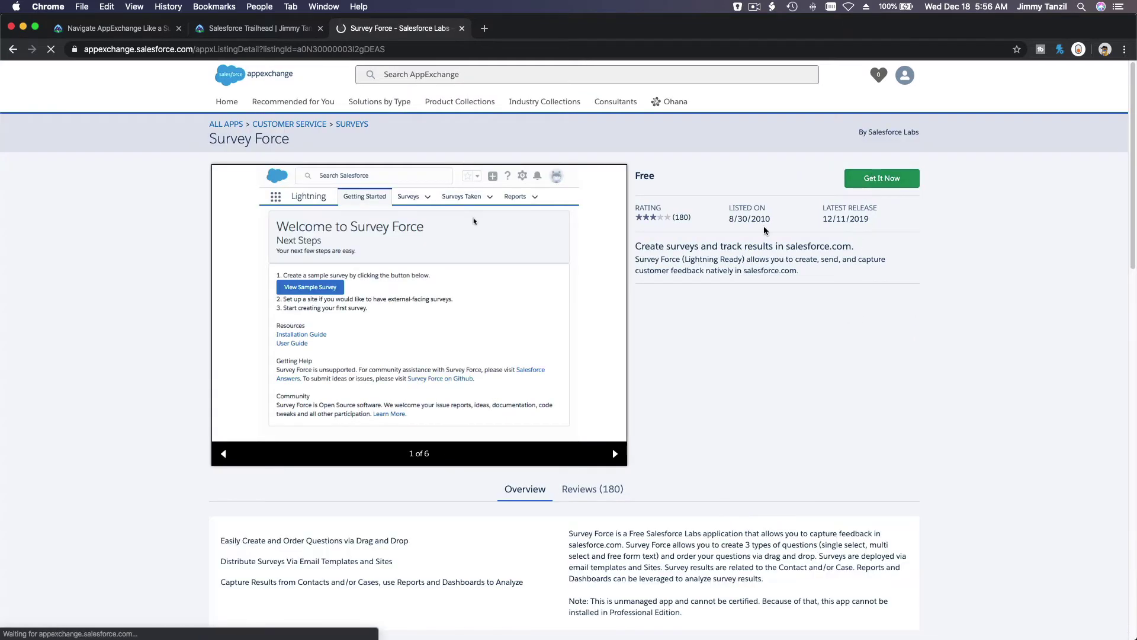
scroll(859, 297, down, 10)
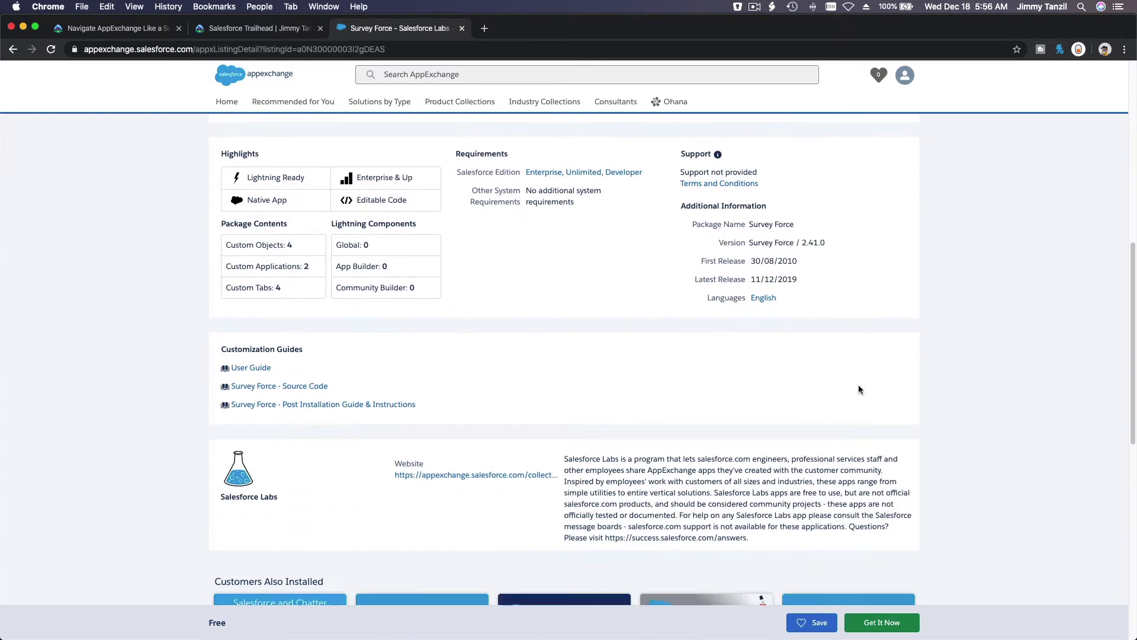
click(866, 623)
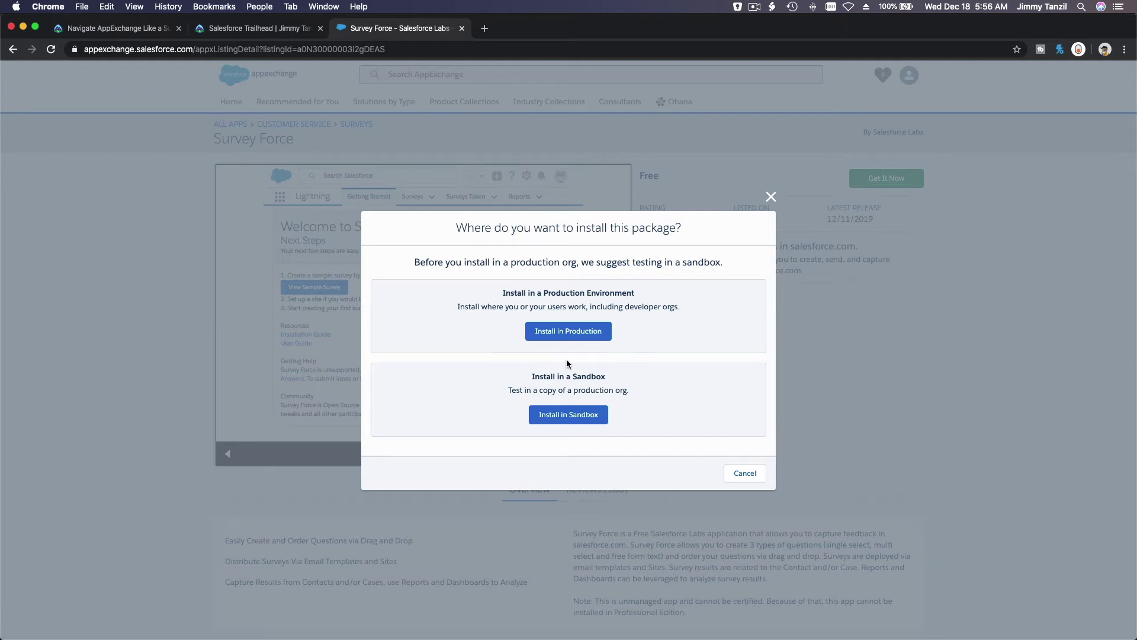
Pick the production install, accept Survey Force's terms, and attempt Confirm and Install
click(579, 337)
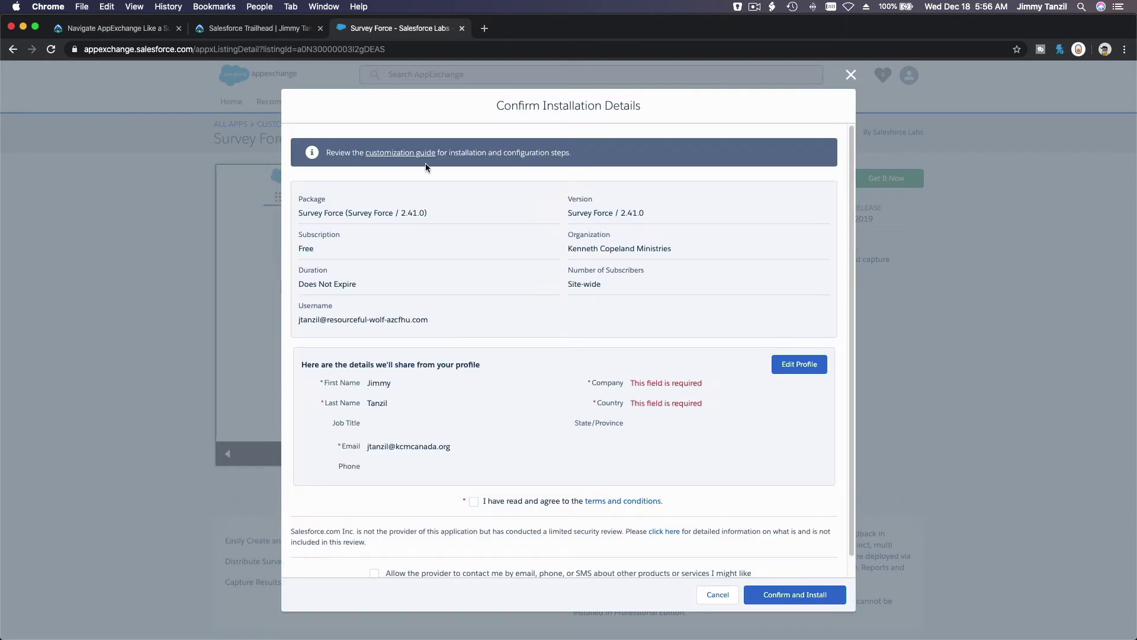
scroll(464, 184, down, 2)
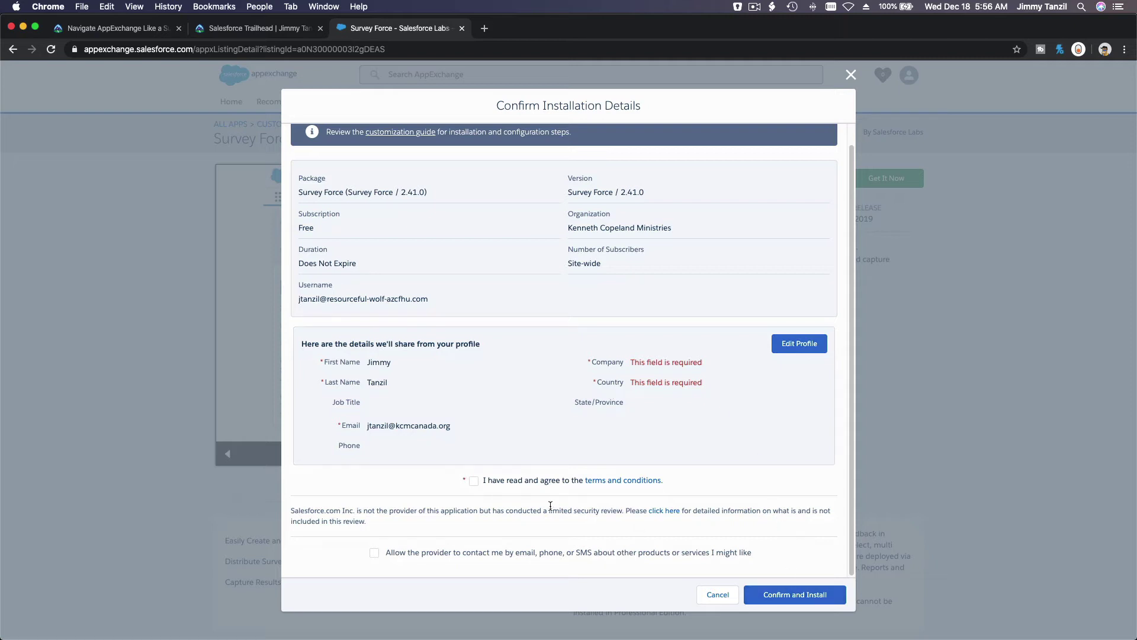
click(472, 480)
click(805, 595)
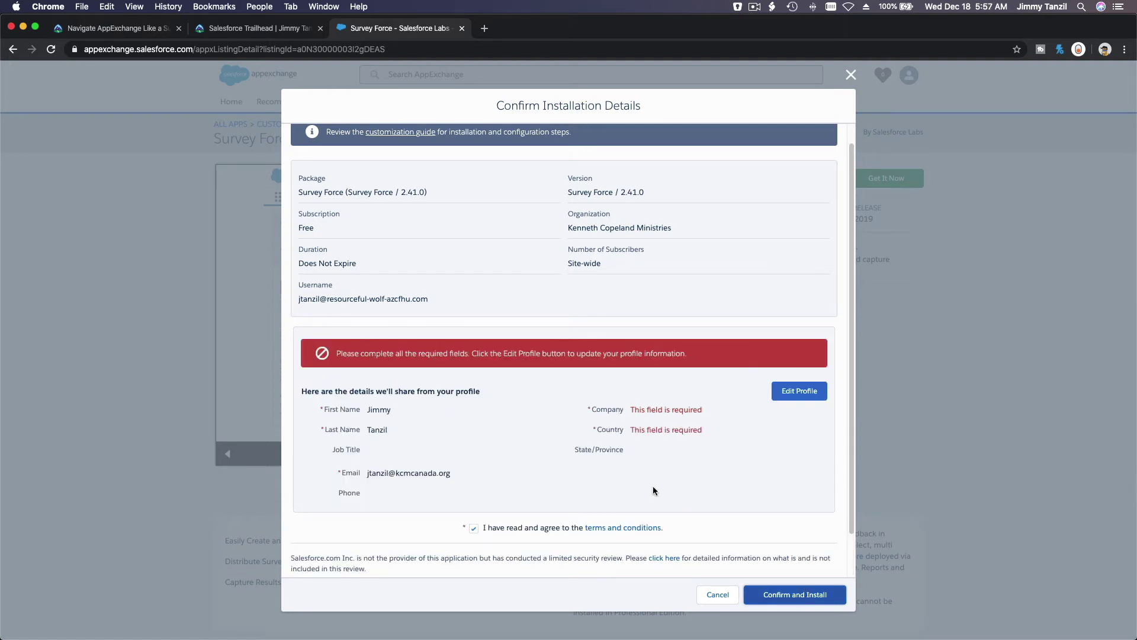
scroll(638, 474, down, 1)
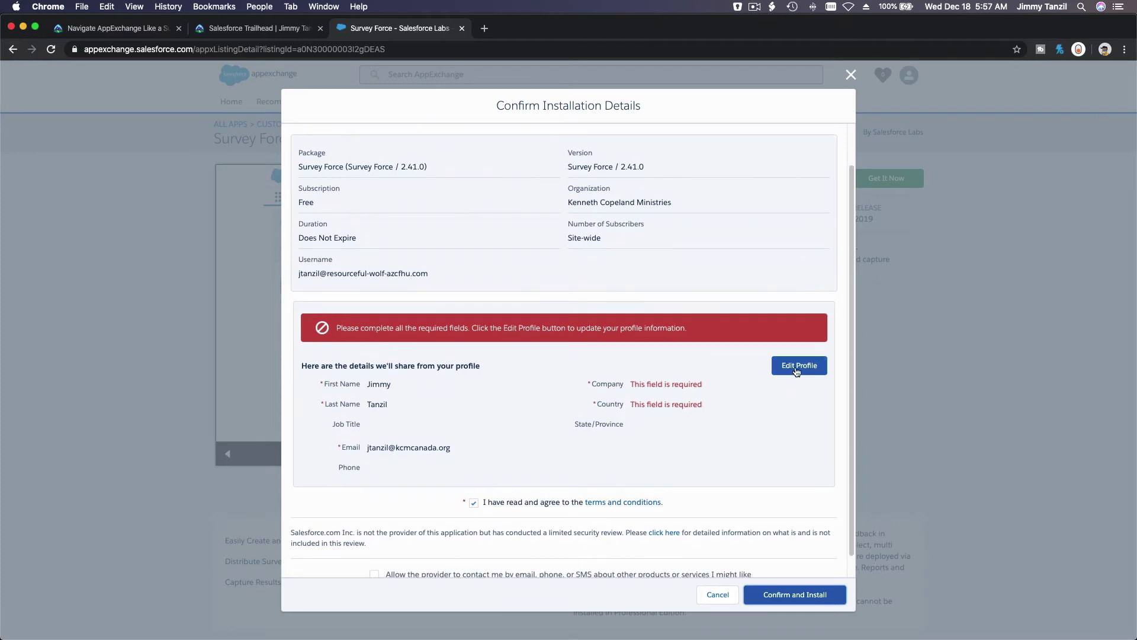
Save the profile with Company Sown.IO, Country Canada and province British Columbia
click(797, 368)
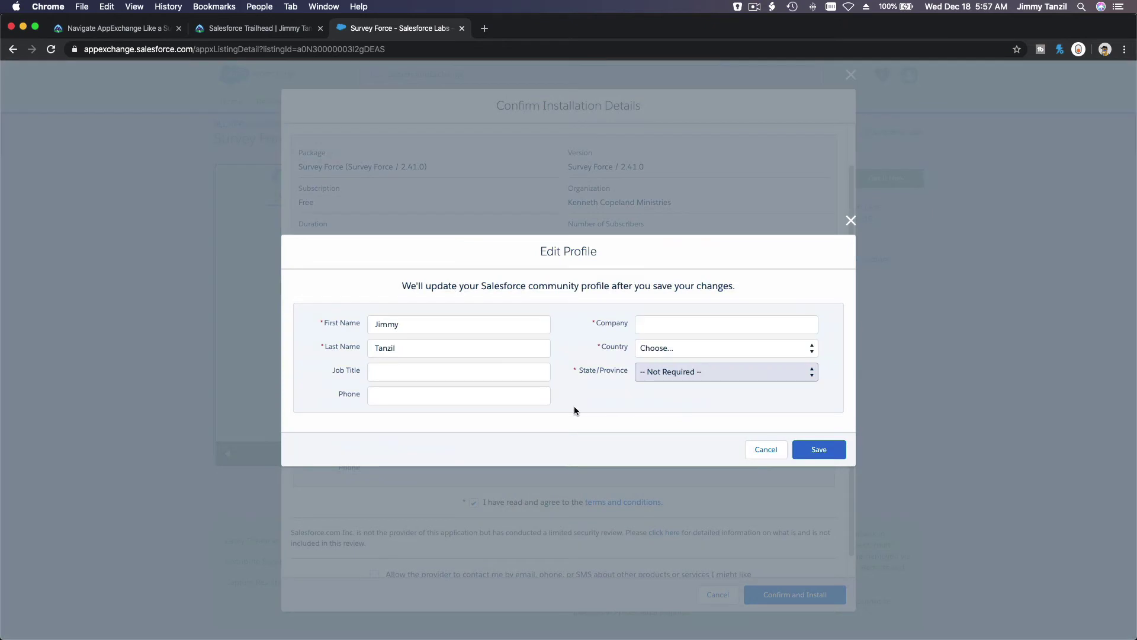
click(664, 321)
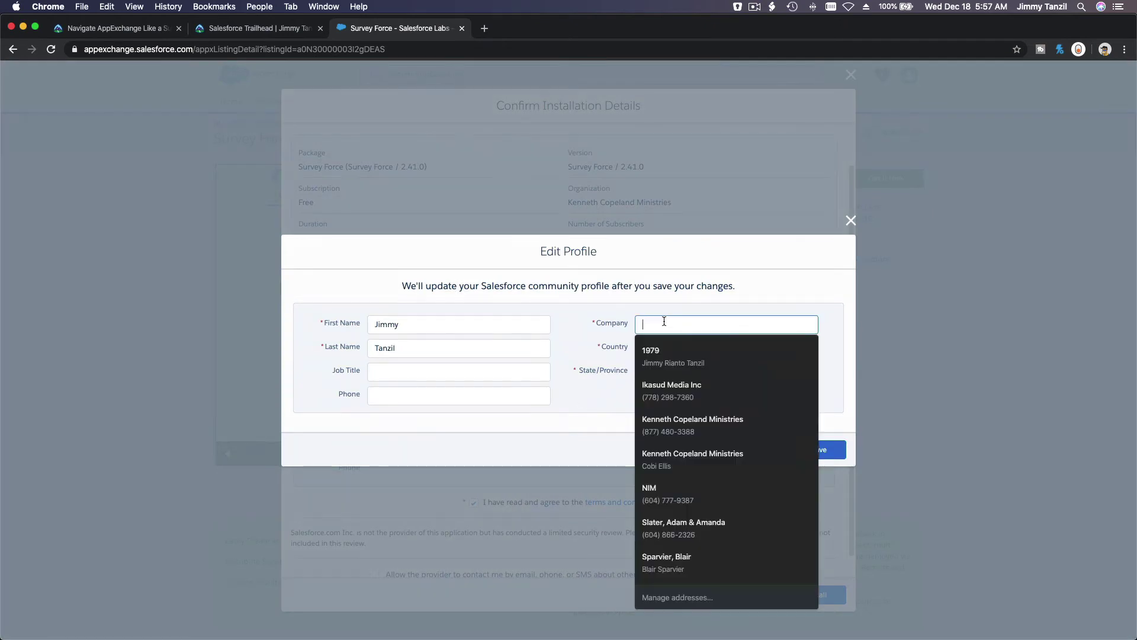
text(Sown.IO)
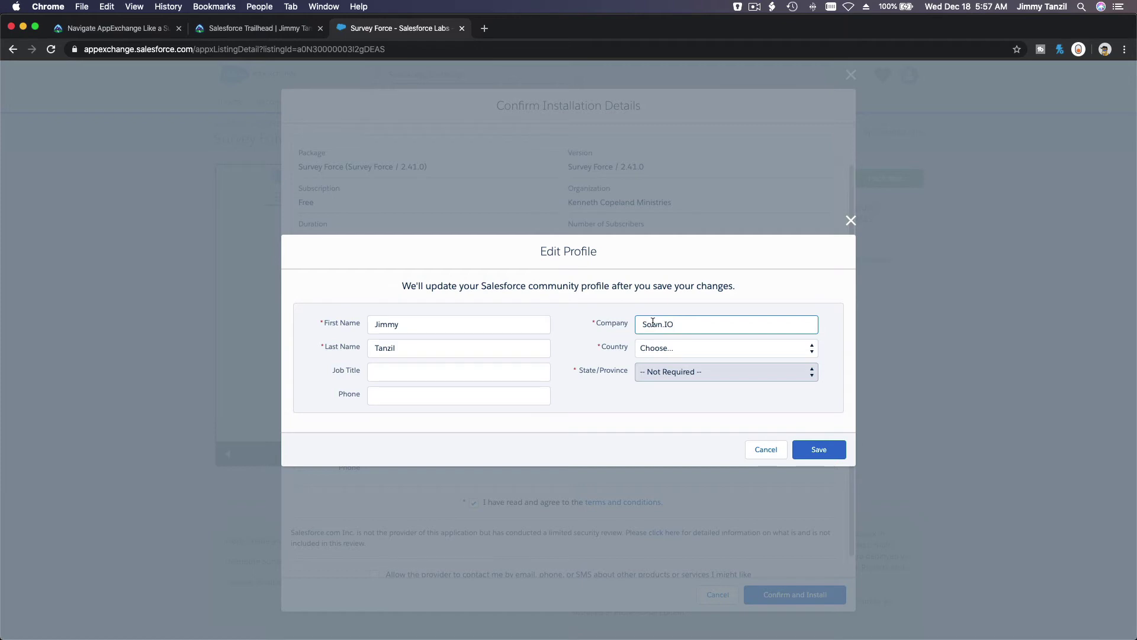
click(656, 350)
scroll(673, 420, down, 3)
scroll(676, 456, down, 3)
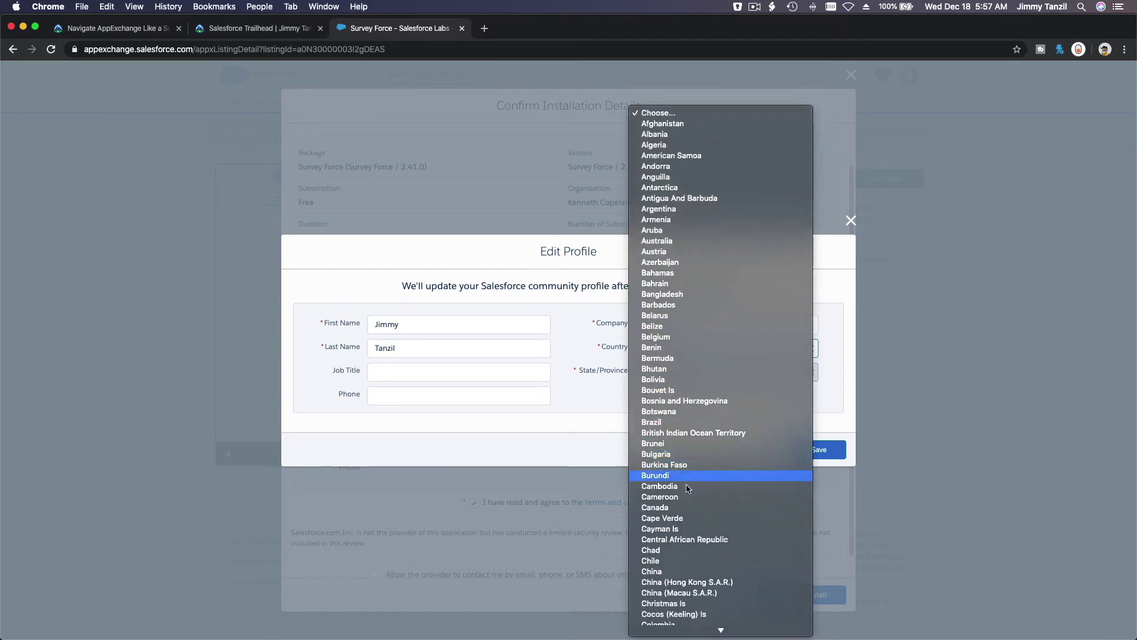
click(689, 508)
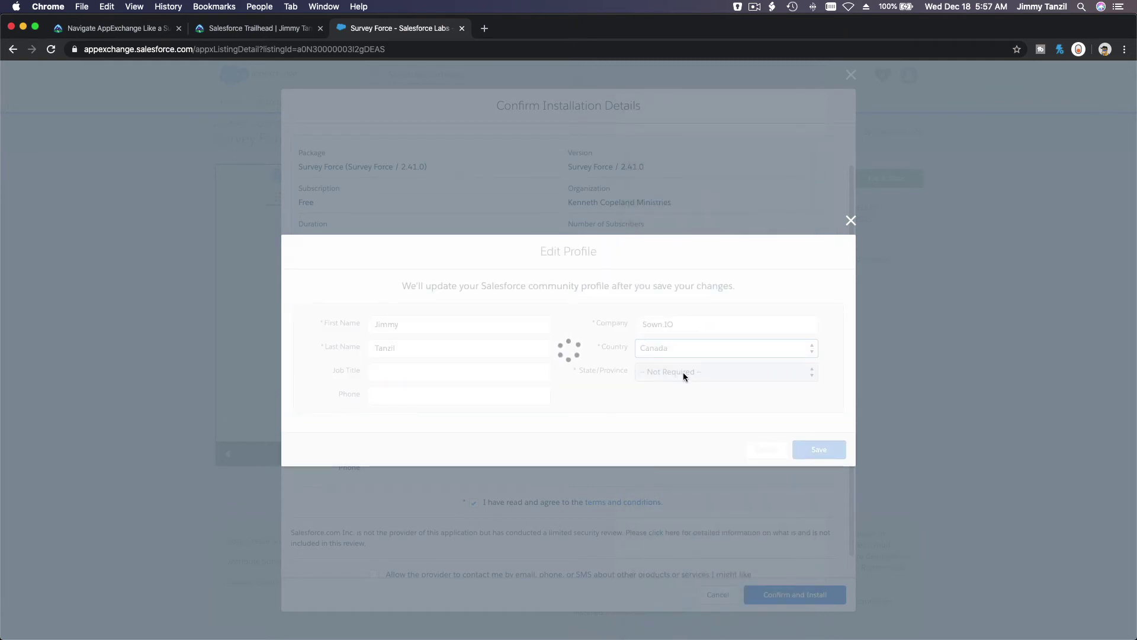
click(683, 372)
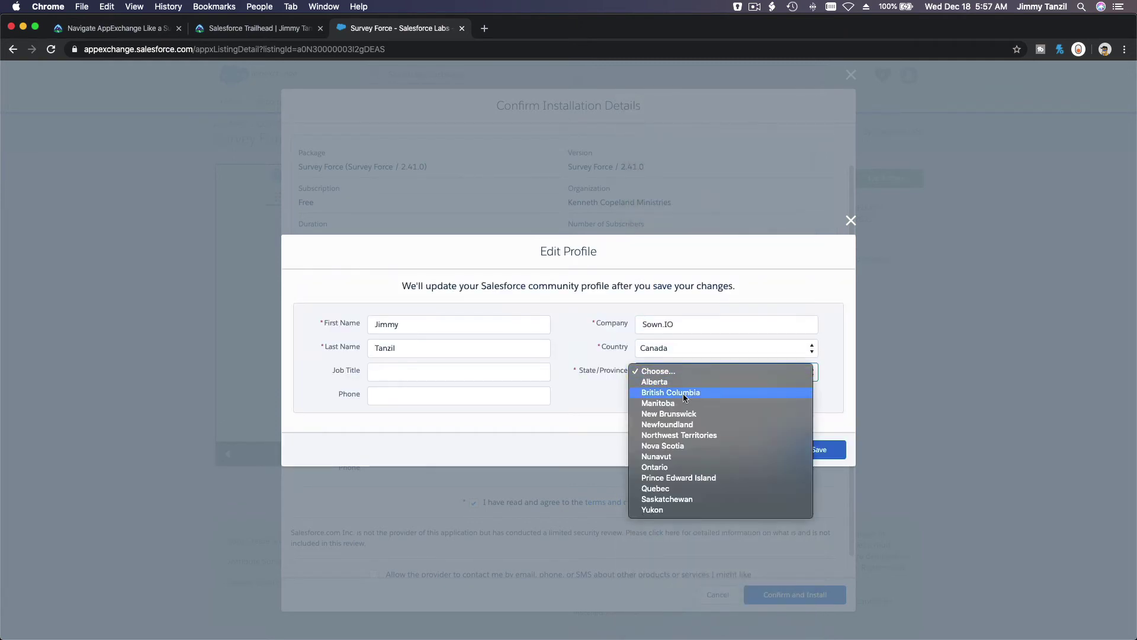
click(683, 393)
click(806, 450)
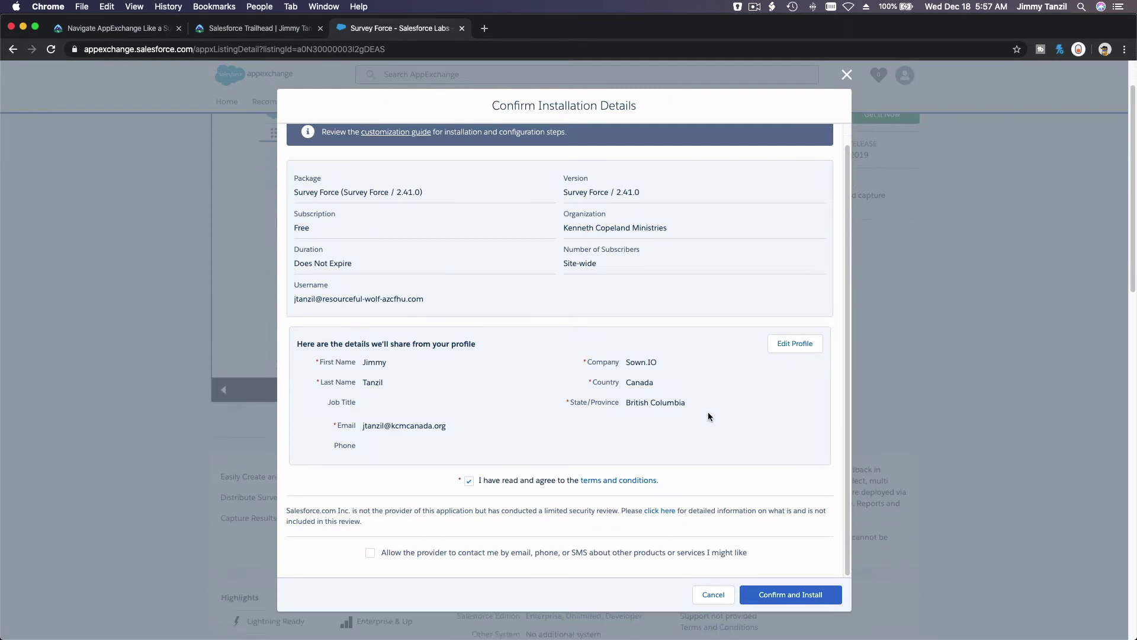
Confirm the install and log into the playground org with its saved username and password
click(774, 593)
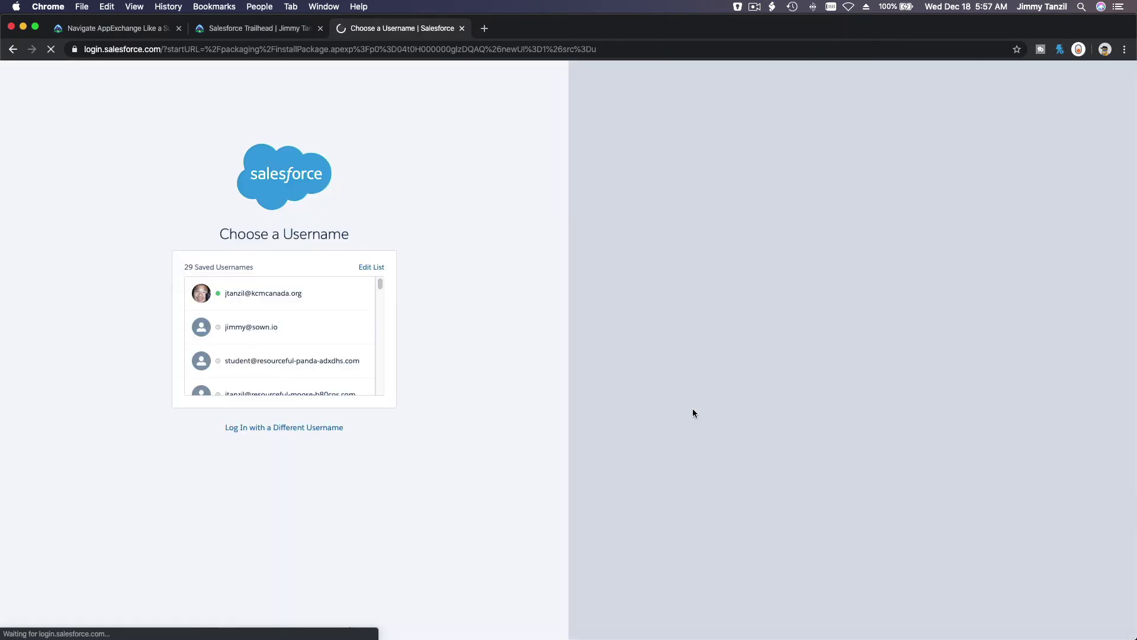
scroll(330, 315, down, 3)
scroll(330, 315, down, 5)
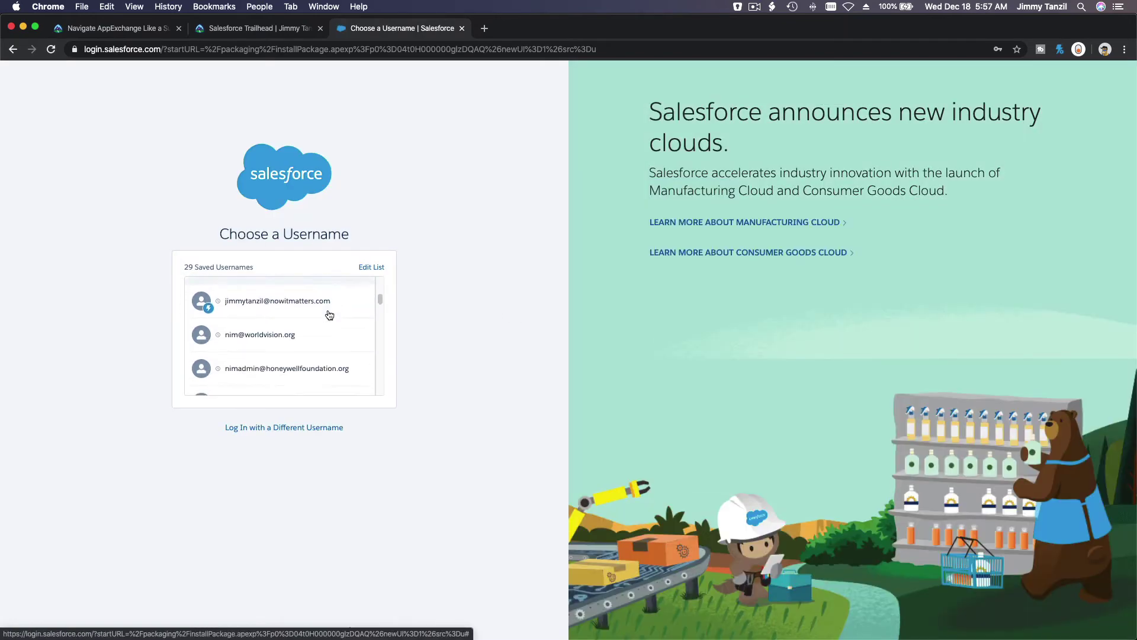
scroll(330, 315, down, 5)
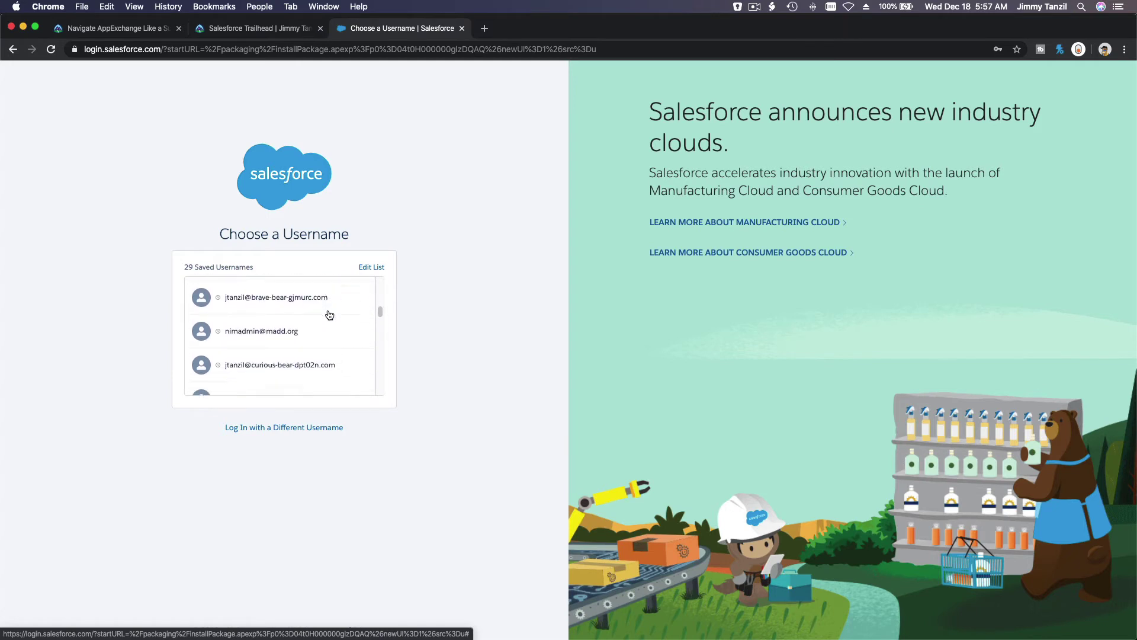
scroll(330, 315, down, 2)
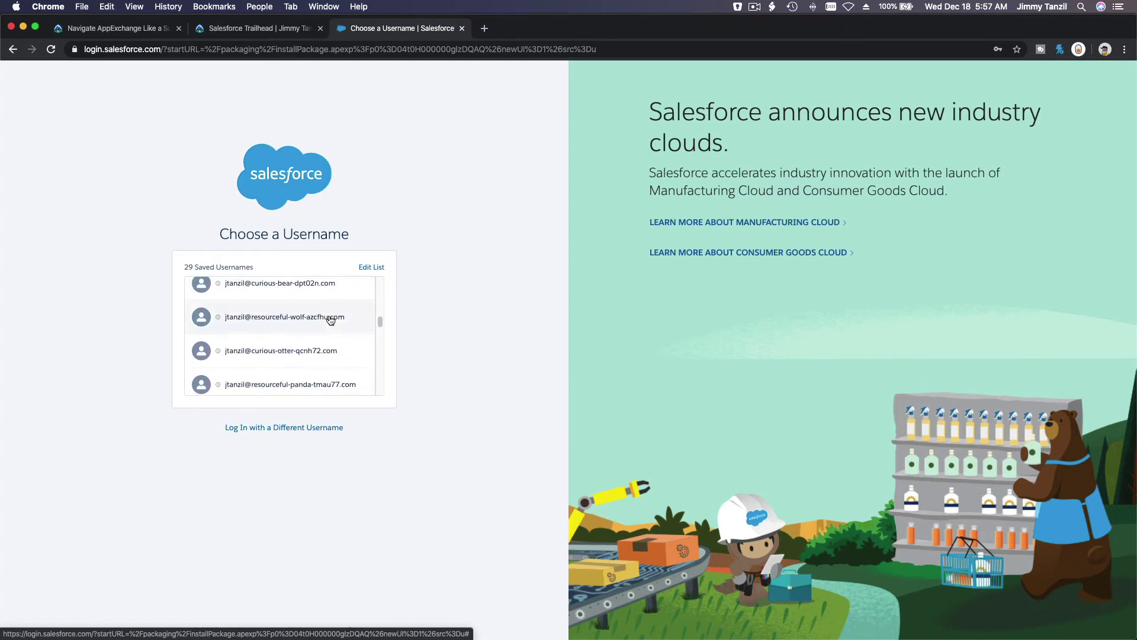
click(329, 317)
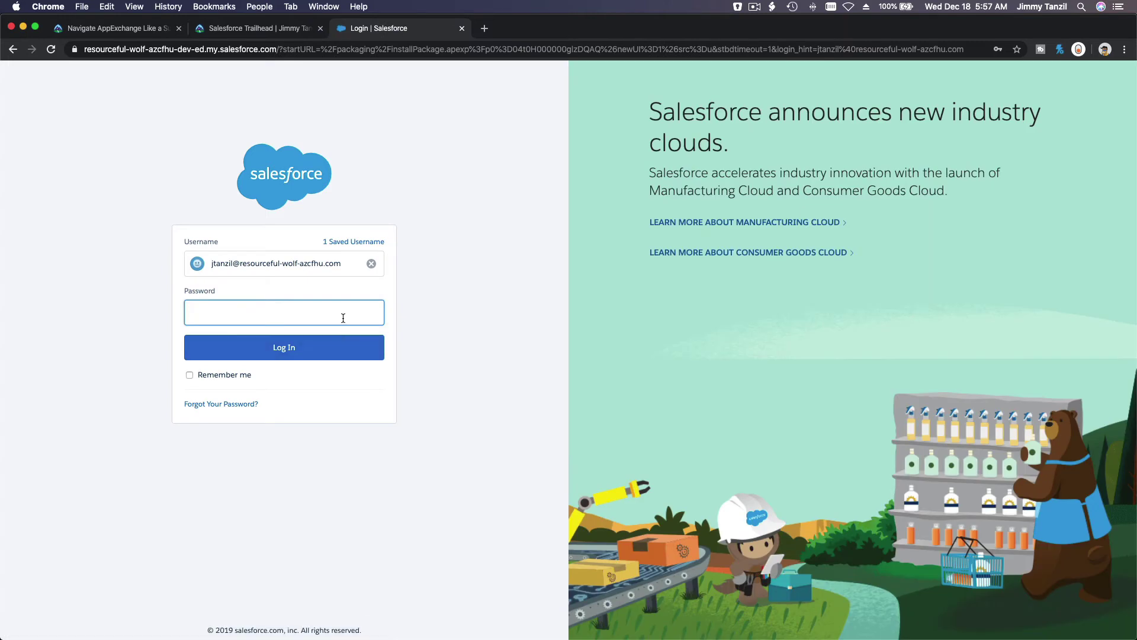
text(•••••••••)
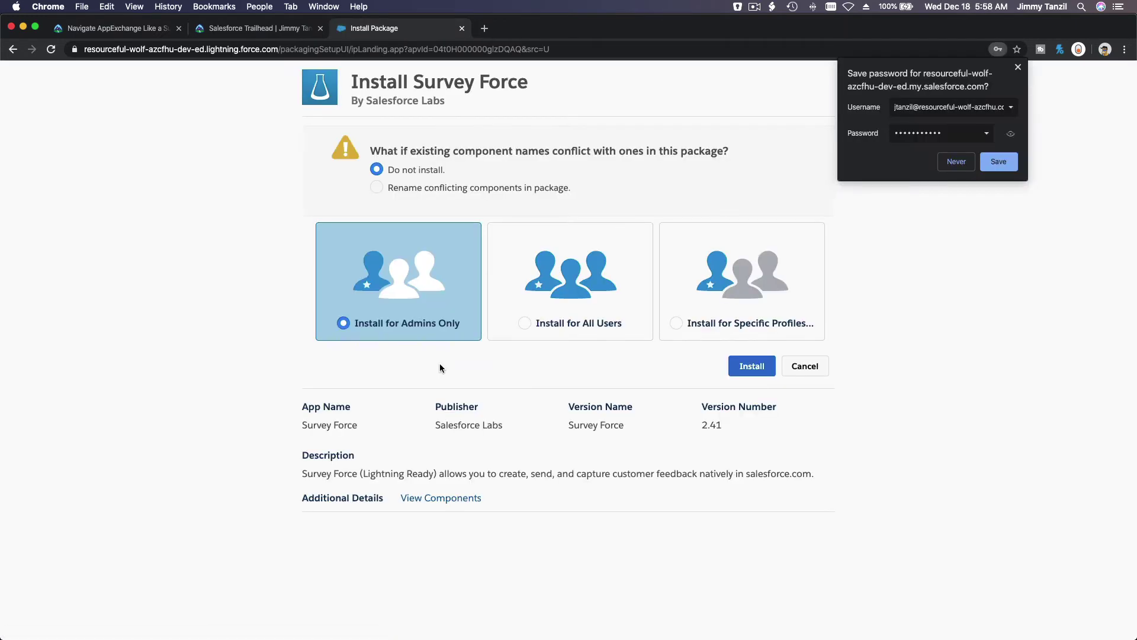
Dismiss the save-password prompt and install Survey Force for all users
click(1010, 235)
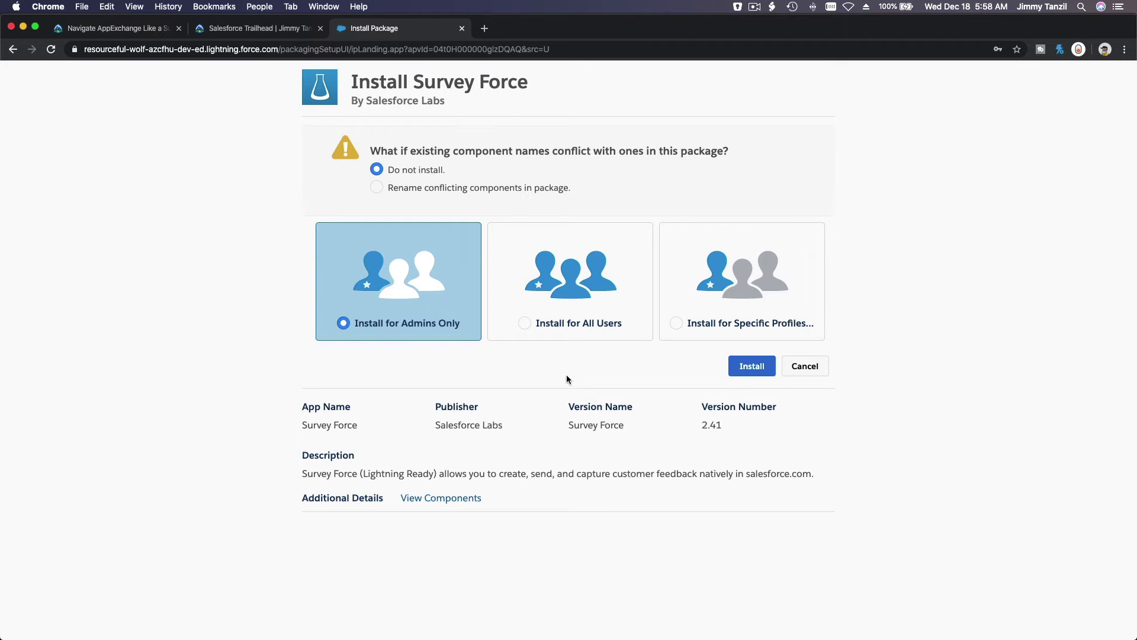
click(701, 324)
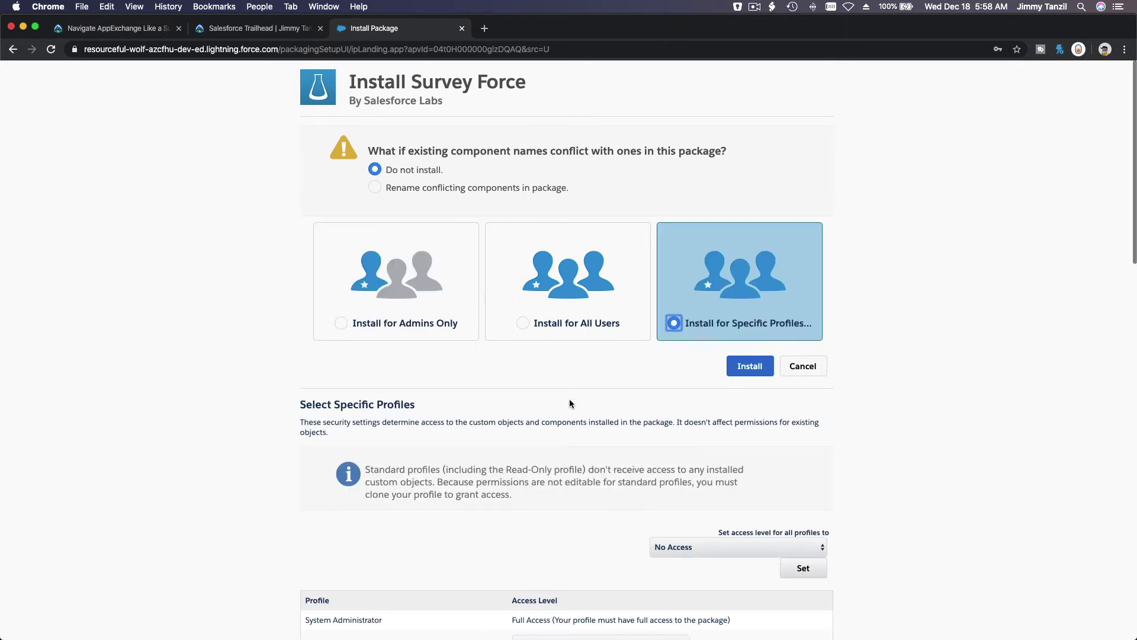
click(536, 324)
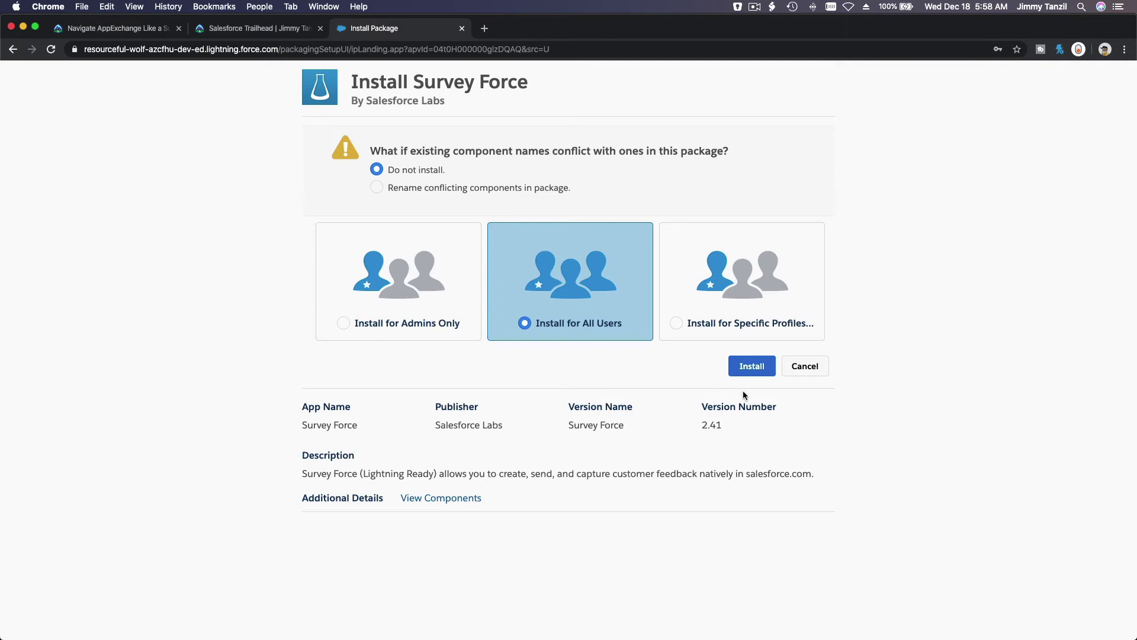
click(750, 368)
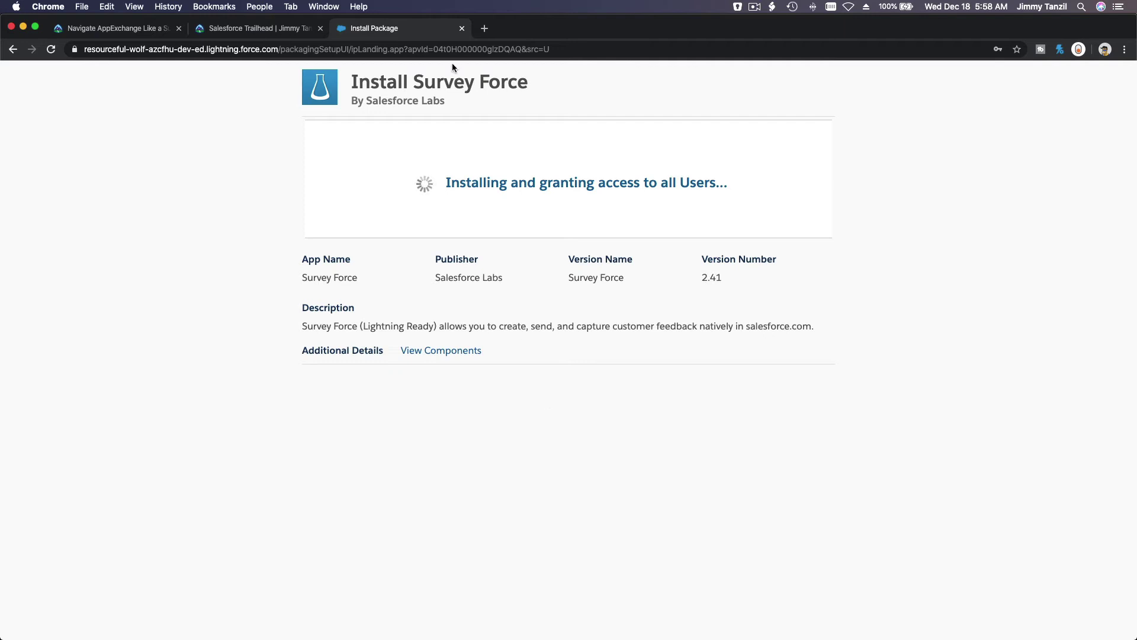
Wait on the Install Package page until Survey Force reports 'Installation Complete!'
triple_click(462, 86)
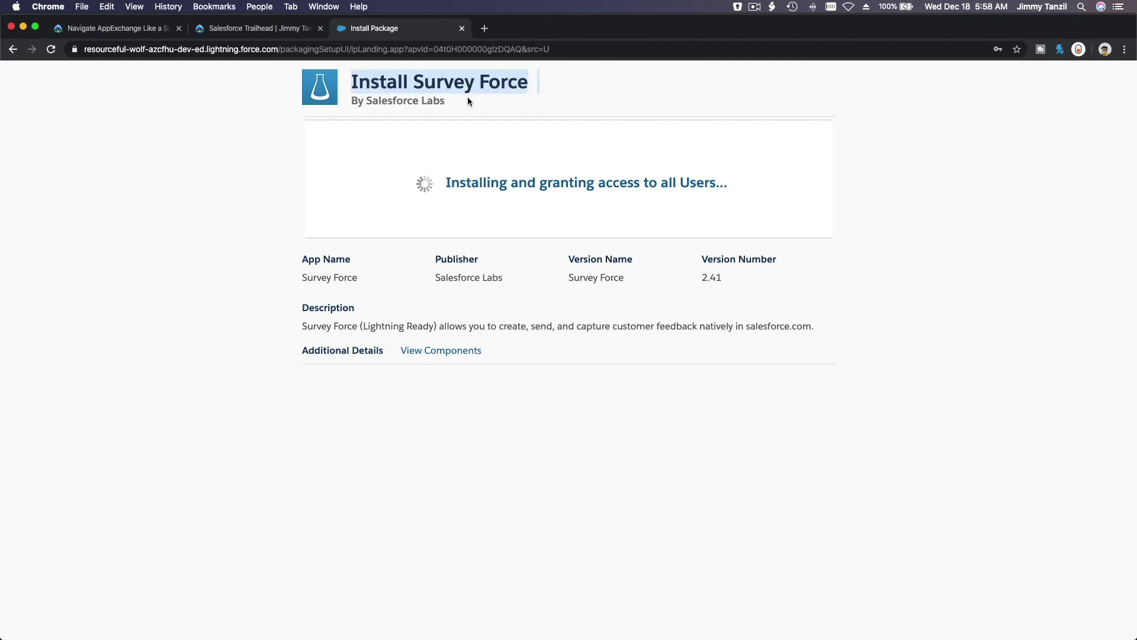
click(468, 98)
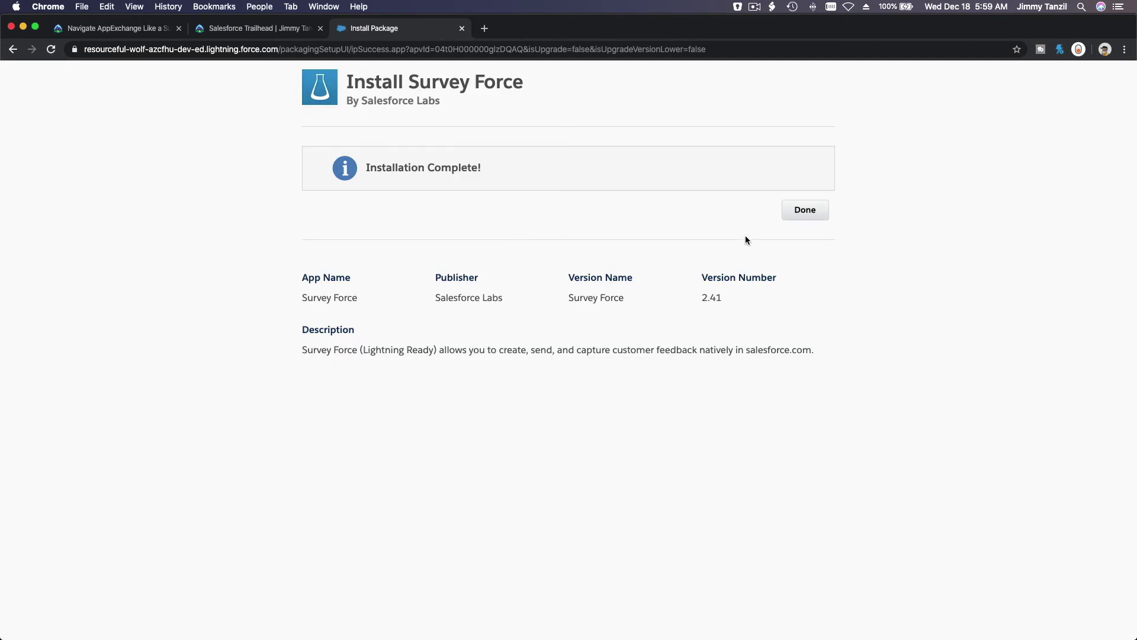
Close the install page, allow notifications, and reach Installed Packages via Quick Find 'Pack'
click(801, 217)
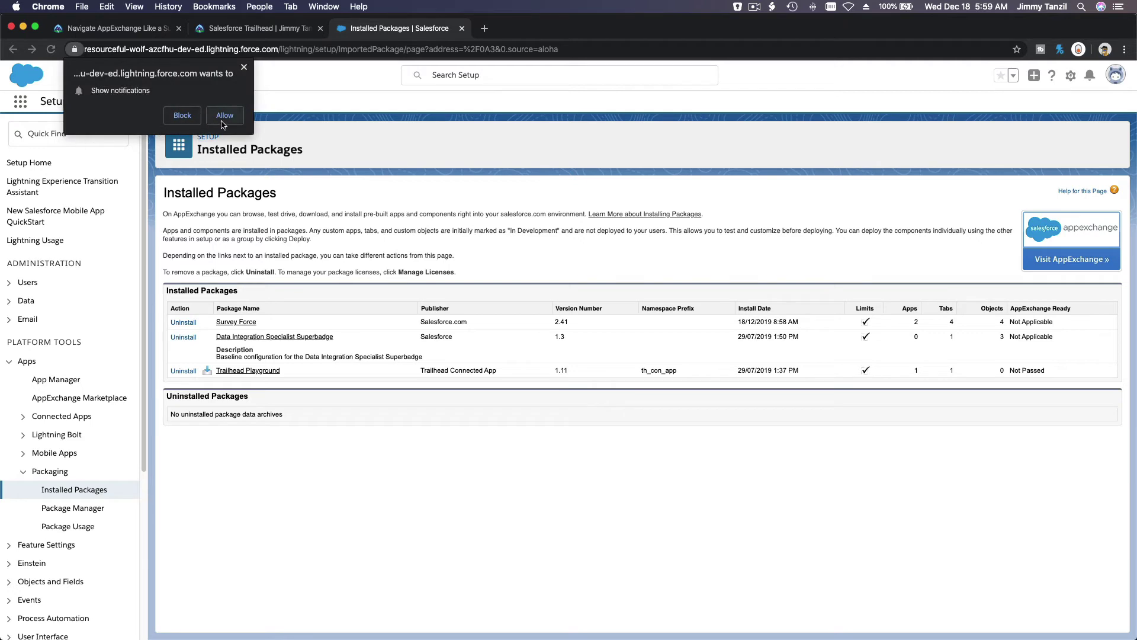
click(224, 116)
click(89, 134)
text(Pack)
click(81, 206)
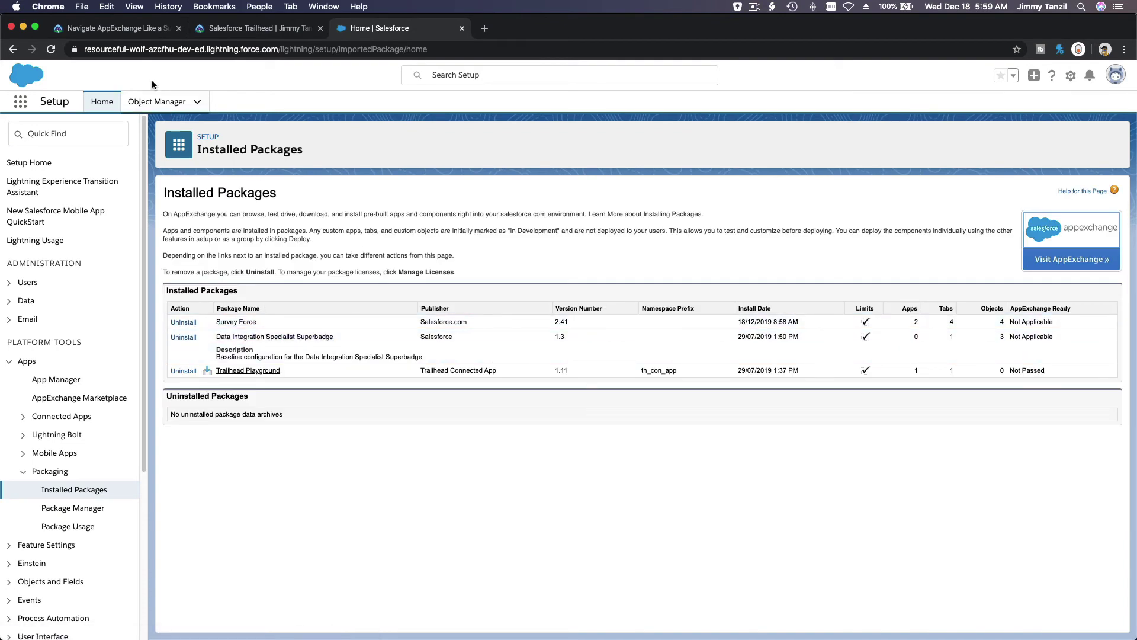
Read the lesson's guidance on solution type, functionality, budget and stakeholders
click(126, 31)
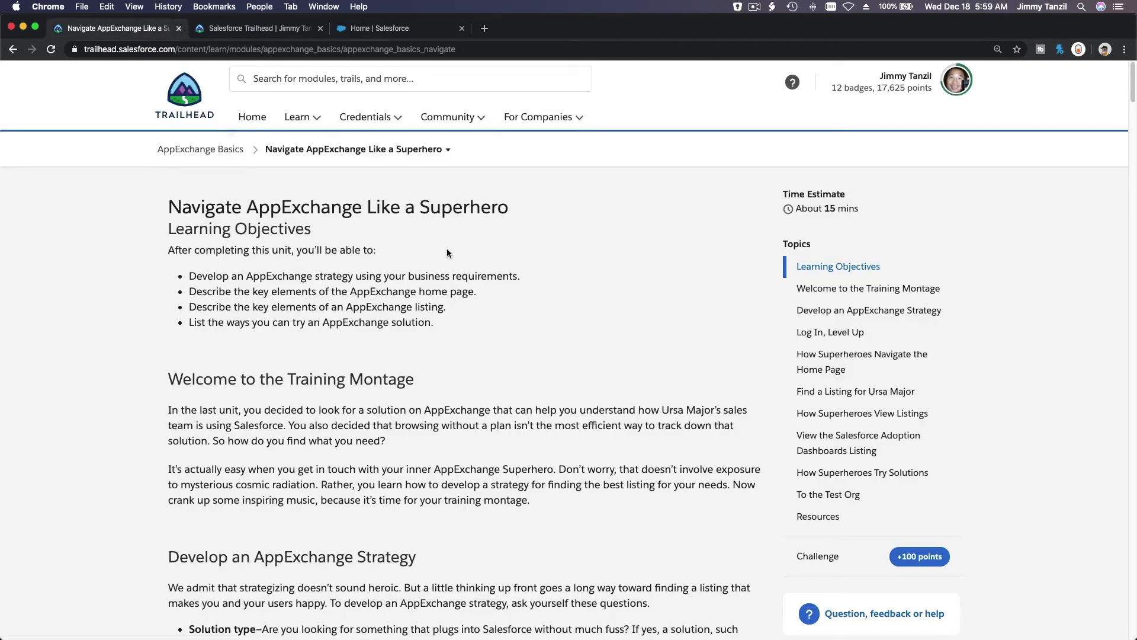
scroll(548, 280, down, 5)
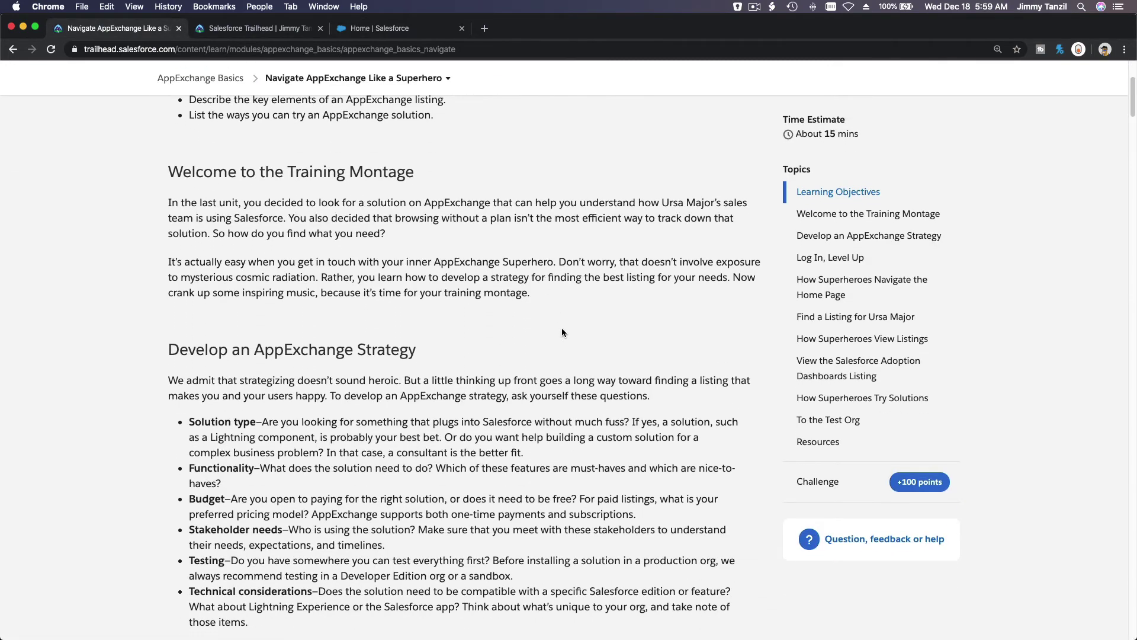
scroll(562, 328, down, 1)
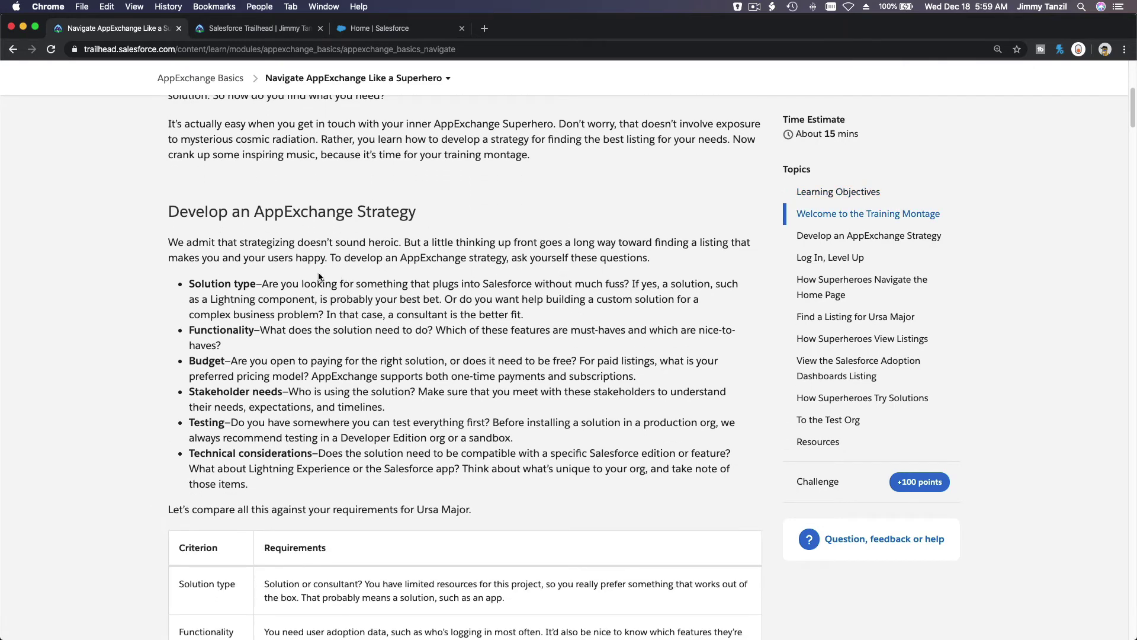
scroll(208, 338, down, 1)
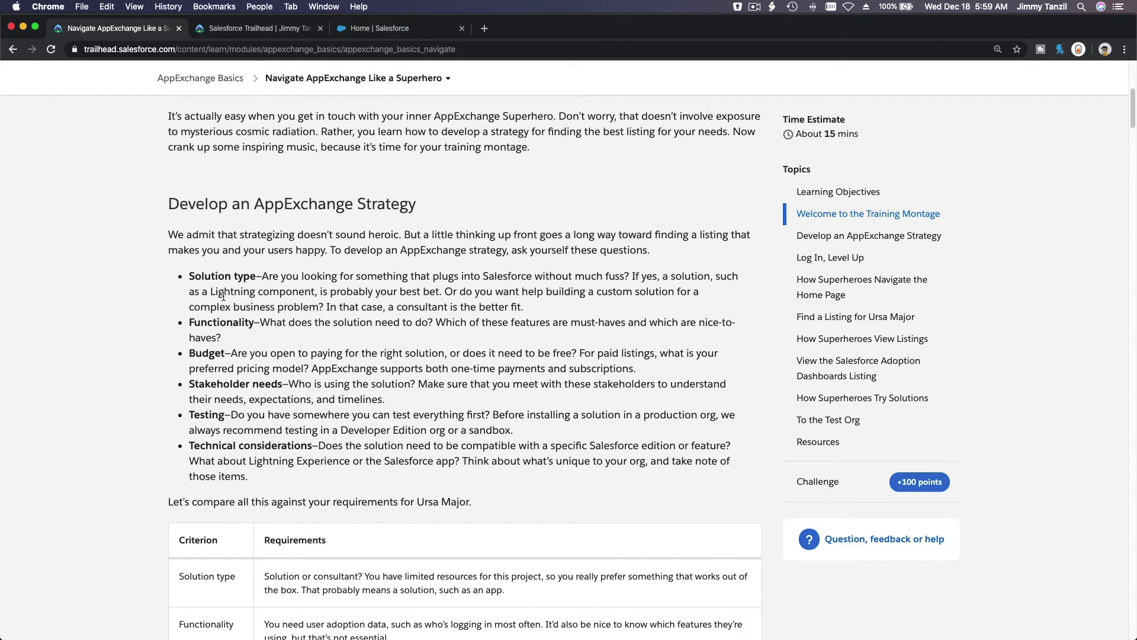
triple_click(219, 274)
triple_click(221, 314)
double_click(218, 326)
double_click(217, 352)
click(217, 385)
double_click(217, 385)
scroll(217, 386, down, 5)
click(346, 370)
scroll(346, 370, down, 5)
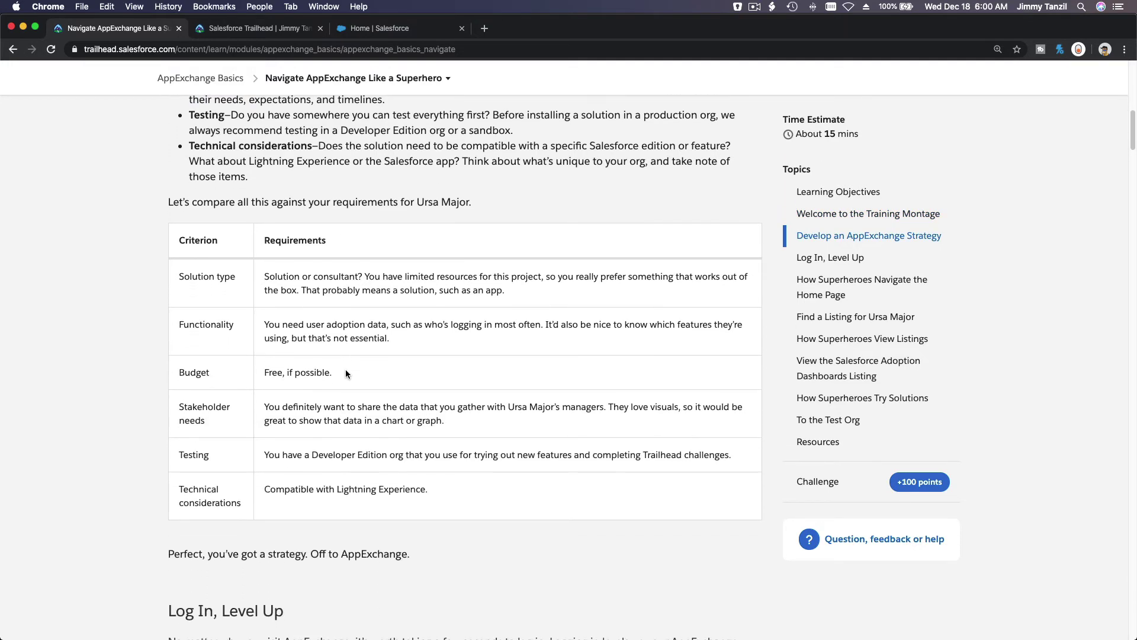
scroll(346, 372, down, 6)
scroll(346, 371, down, 8)
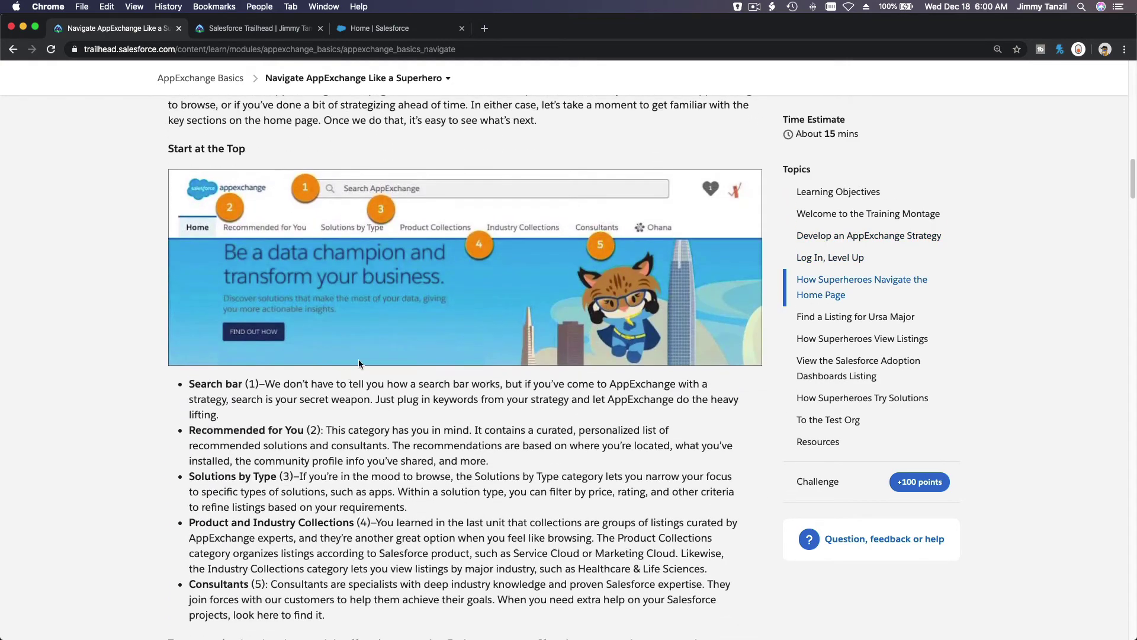
scroll(611, 244, down, 6)
scroll(611, 243, down, 6)
scroll(611, 244, down, 2)
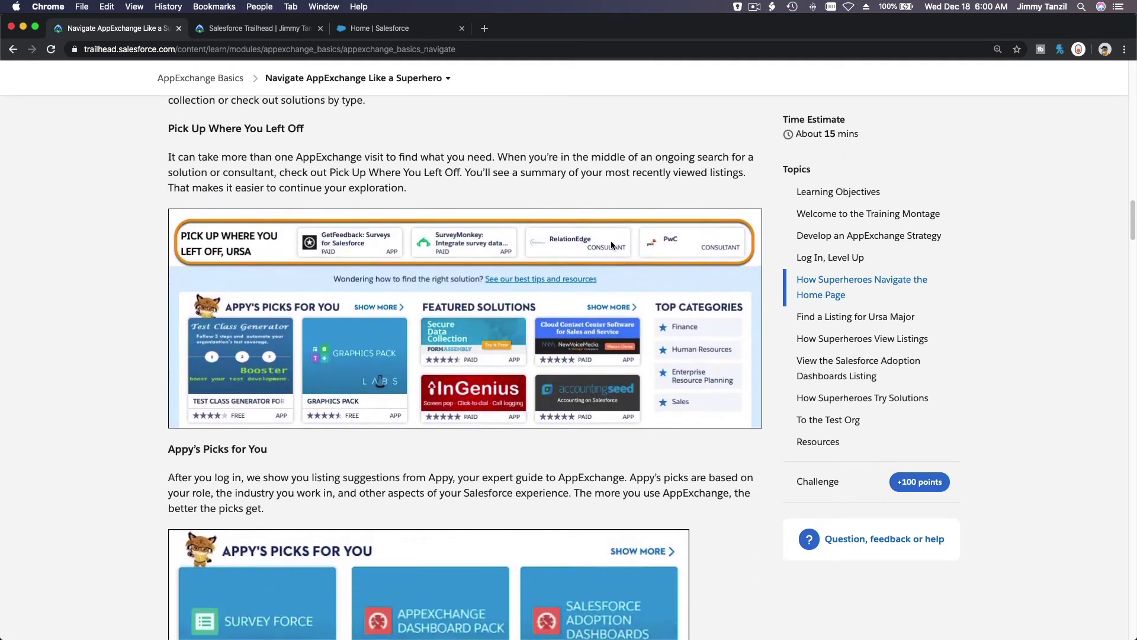
scroll(459, 276, down, 3)
scroll(459, 276, down, 2)
Load appexchange.salesforce.com in the Salesforce org's browser tab
click(390, 30)
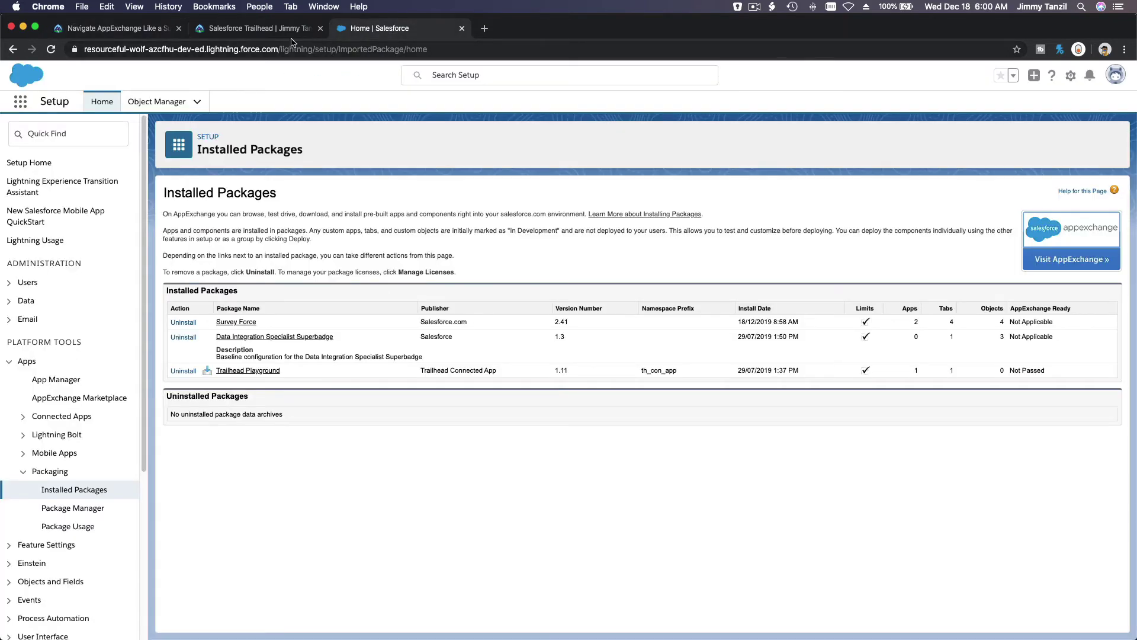
click(276, 33)
click(395, 34)
click(399, 49)
text(appexchange.salesforce.com)
key(Return)
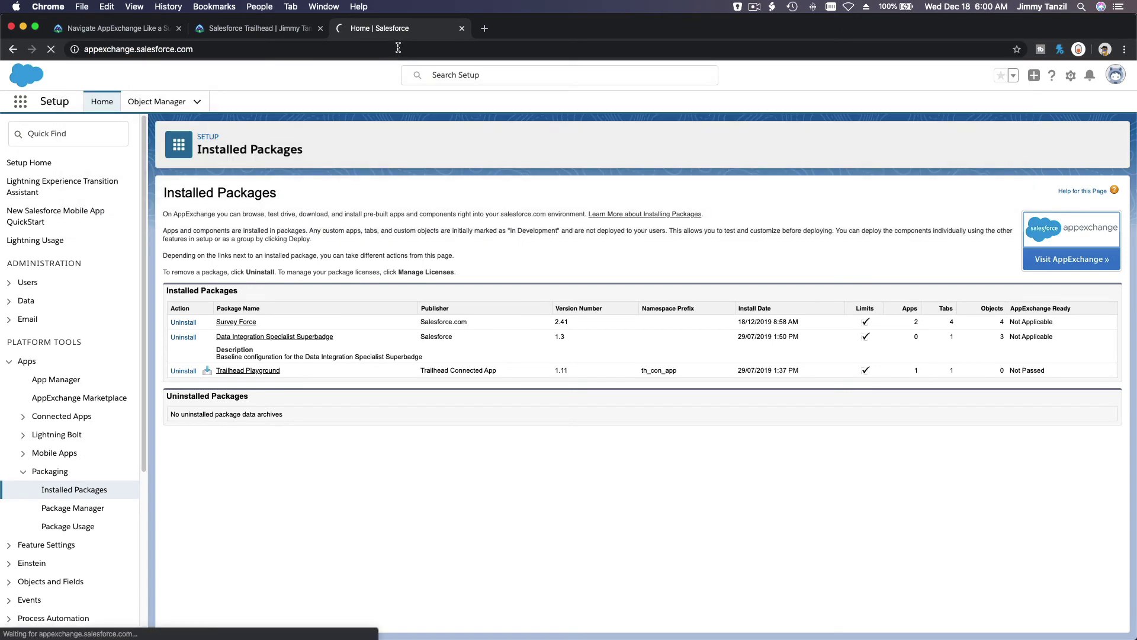
Continue reading the lesson down to the How Superheroes View Listings section
click(136, 28)
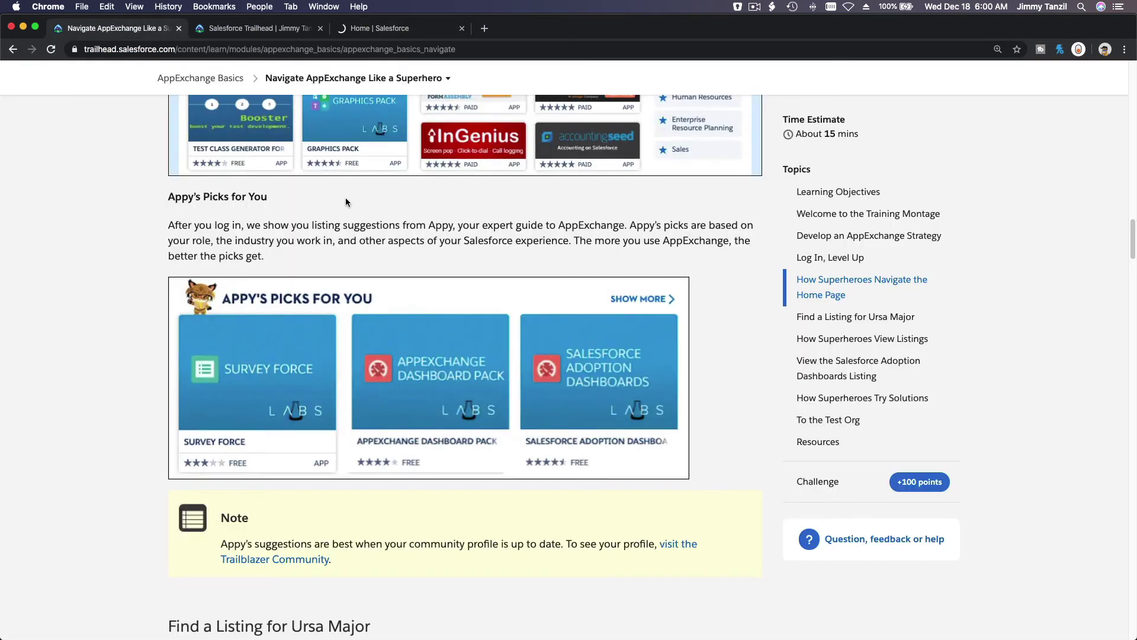
scroll(346, 200, down, 2)
scroll(346, 201, down, 8)
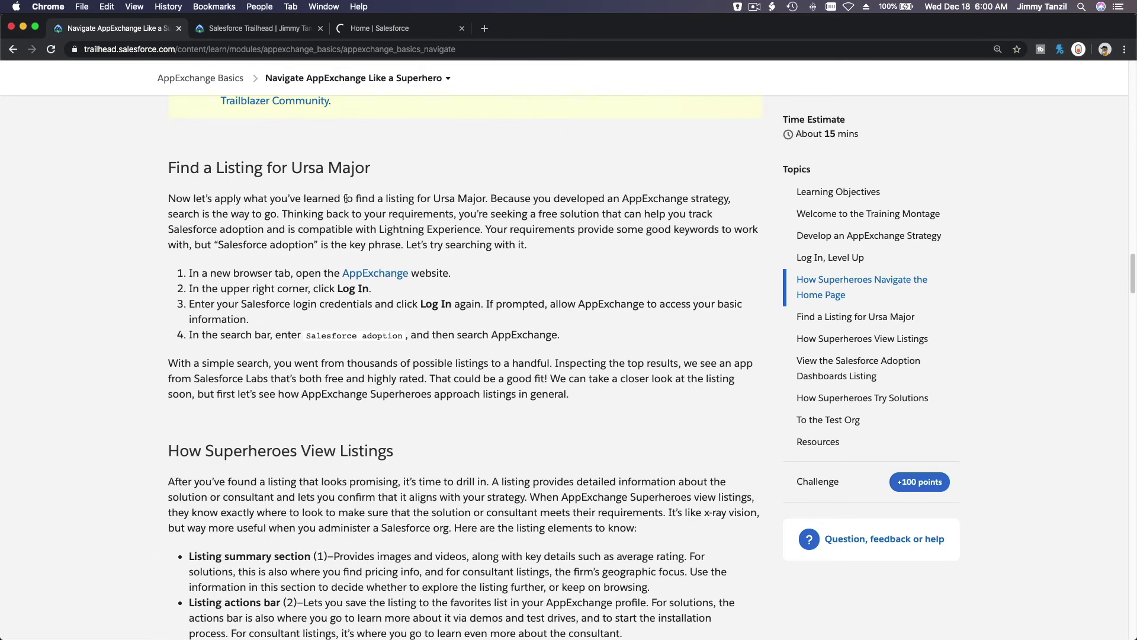
scroll(346, 197, down, 5)
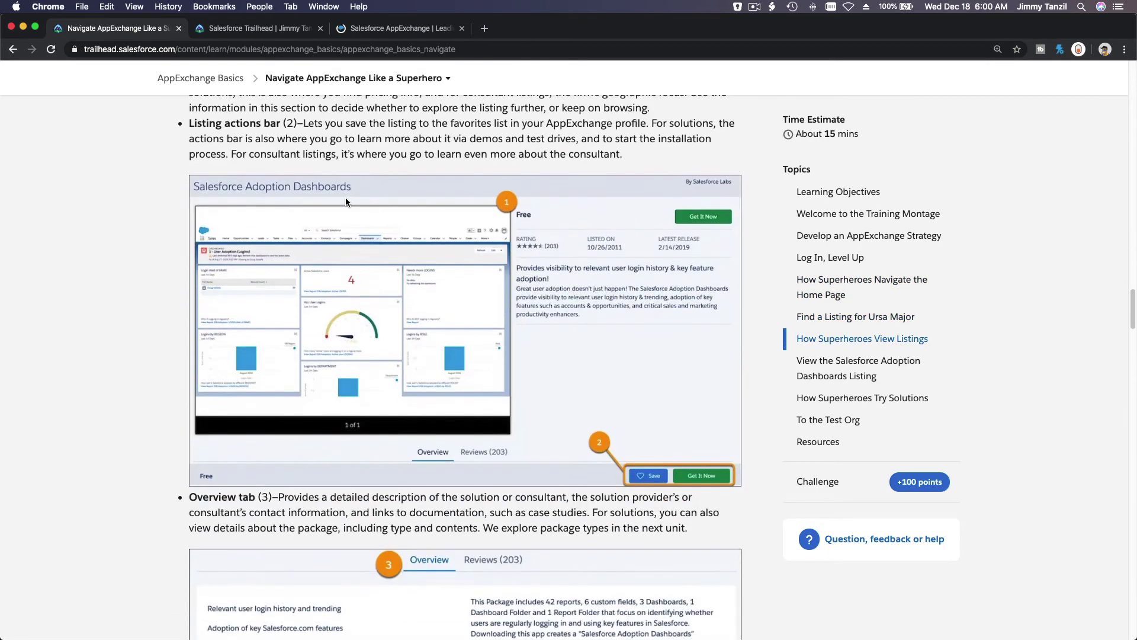
scroll(680, 234, down, 2)
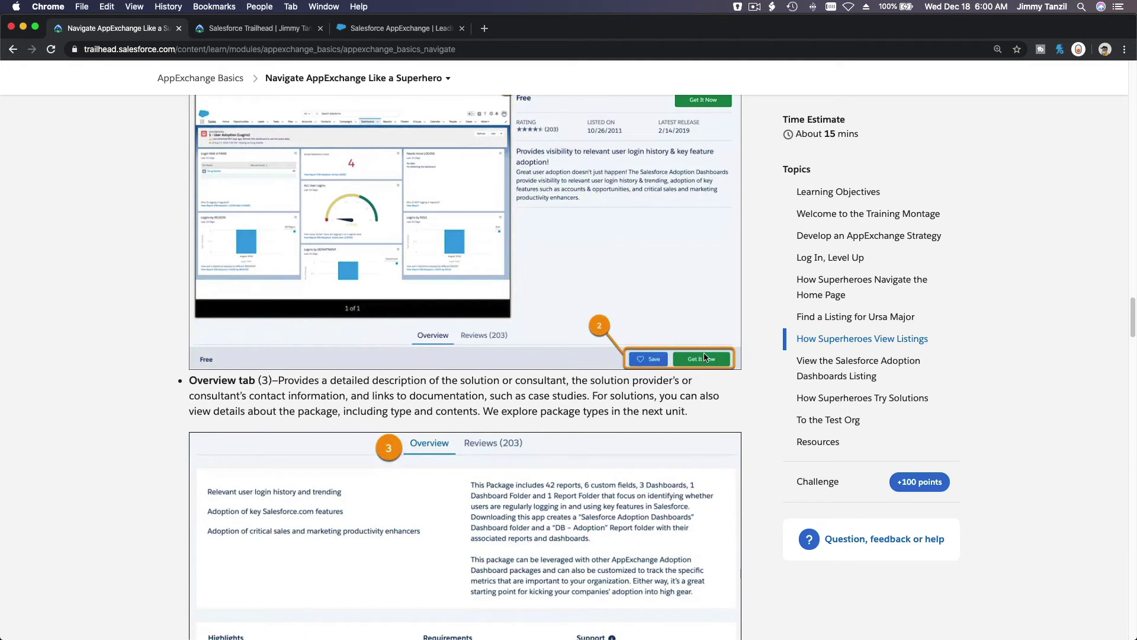
scroll(652, 360, down, 7)
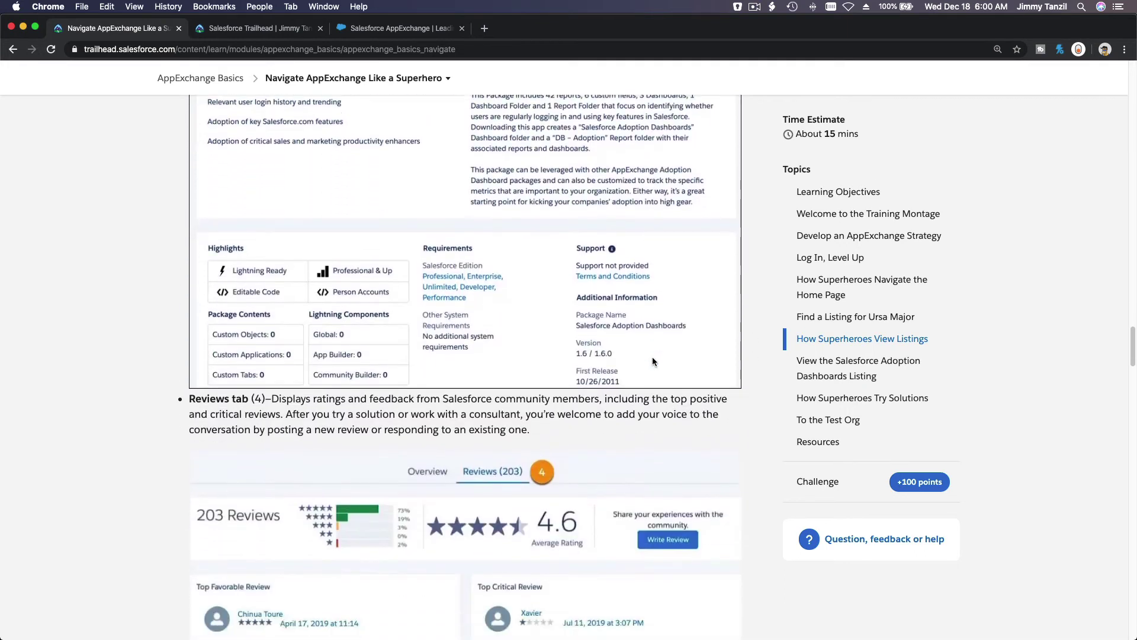
scroll(652, 361, down, 1)
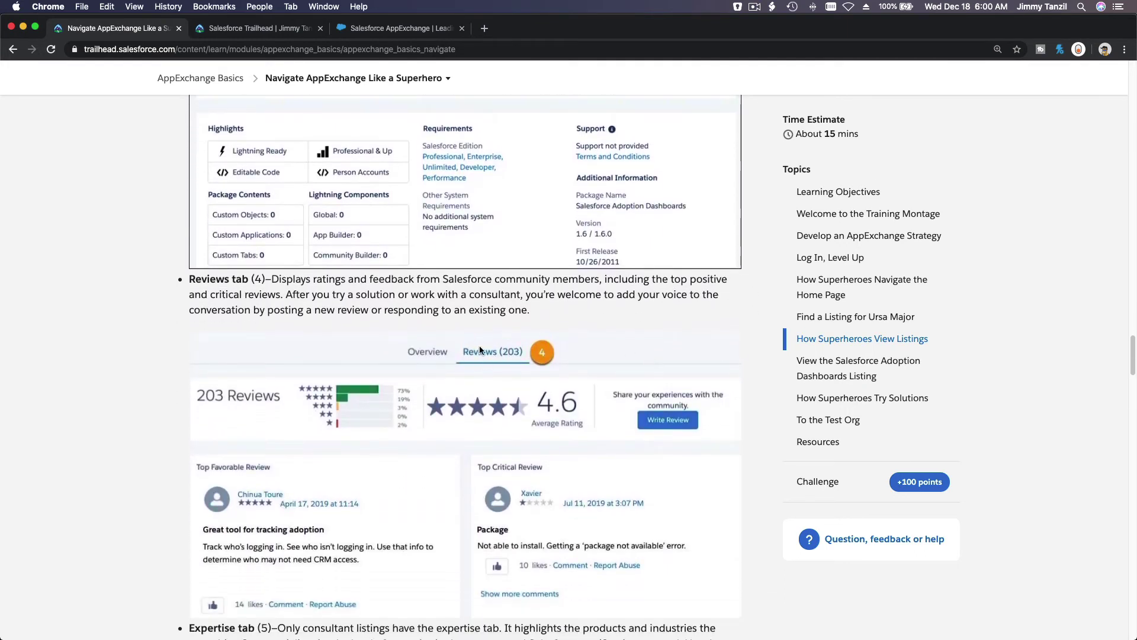
scroll(425, 355, down, 7)
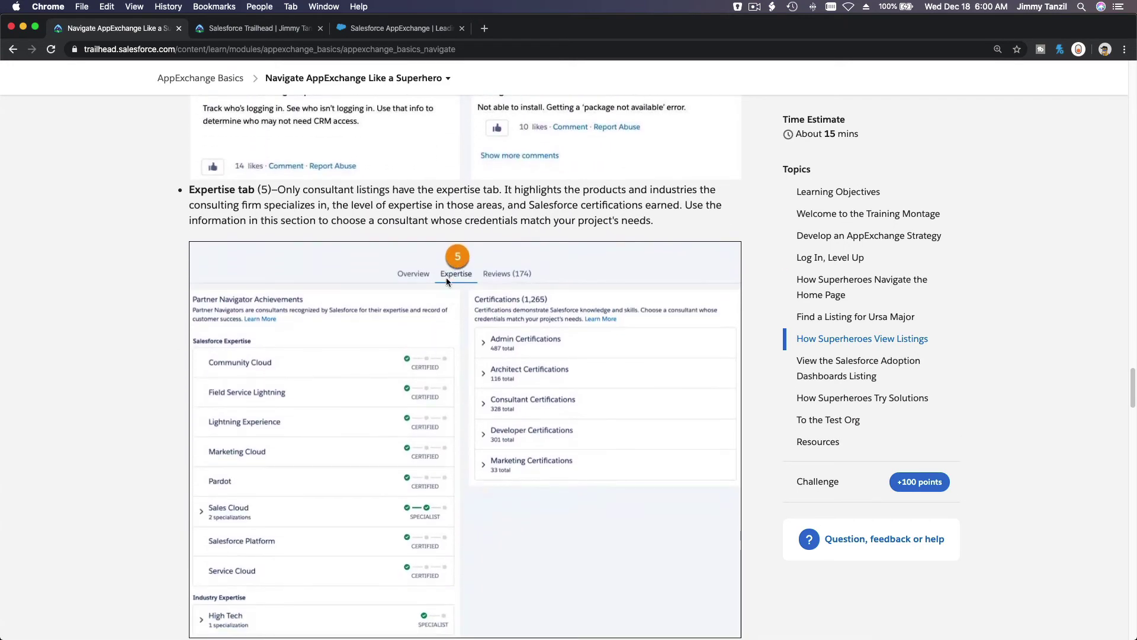
Open the Consultants directory from the AppExchange top navigation
click(398, 29)
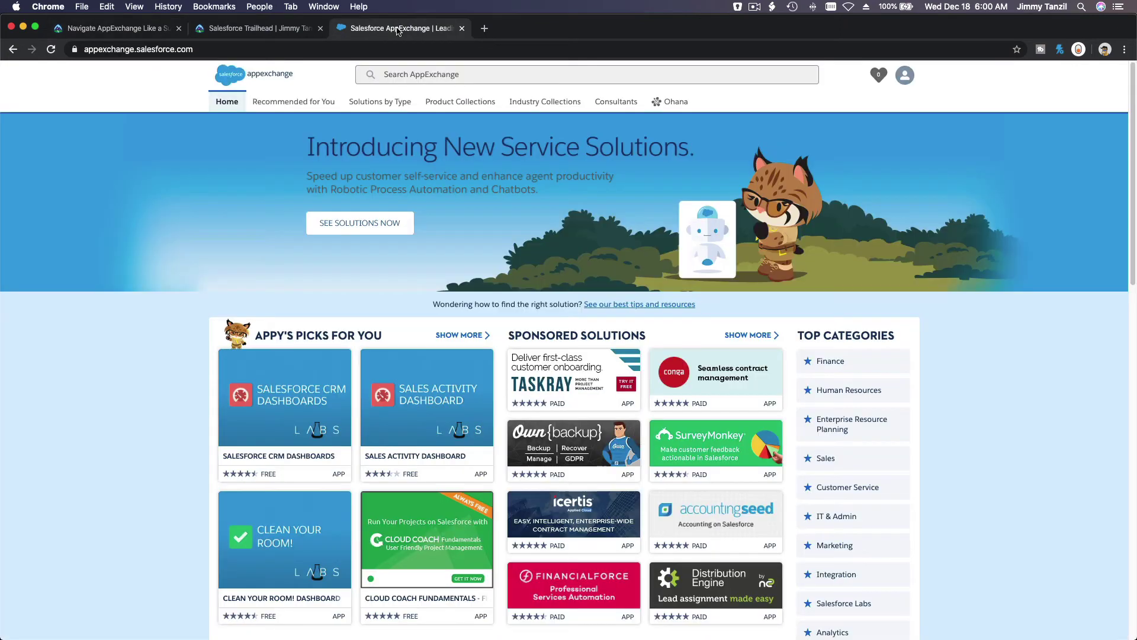
click(608, 103)
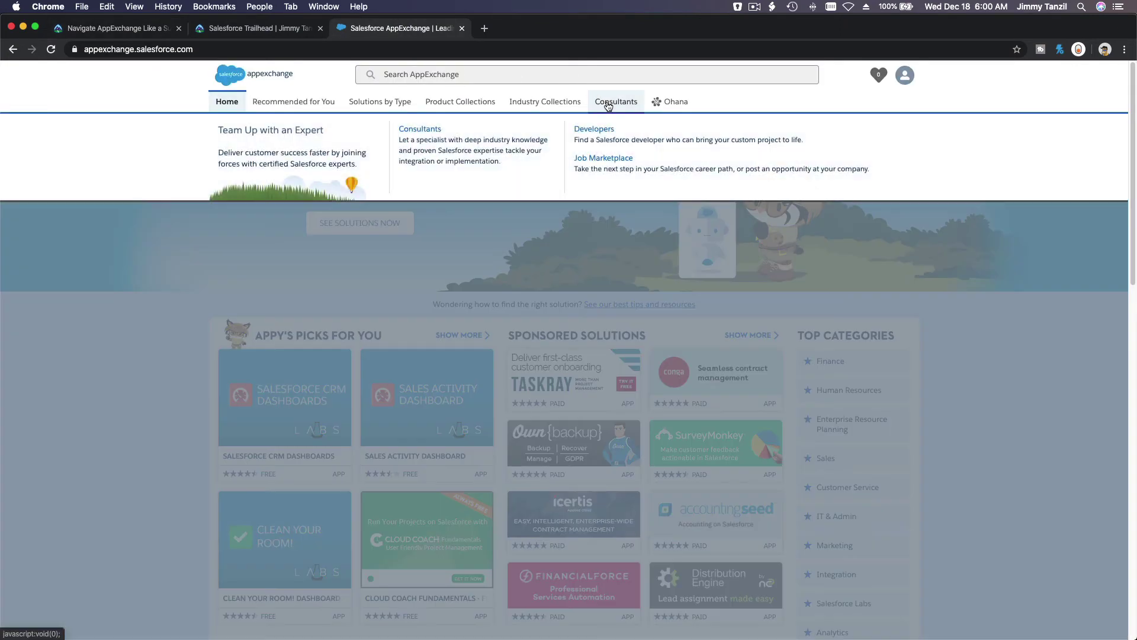
click(434, 130)
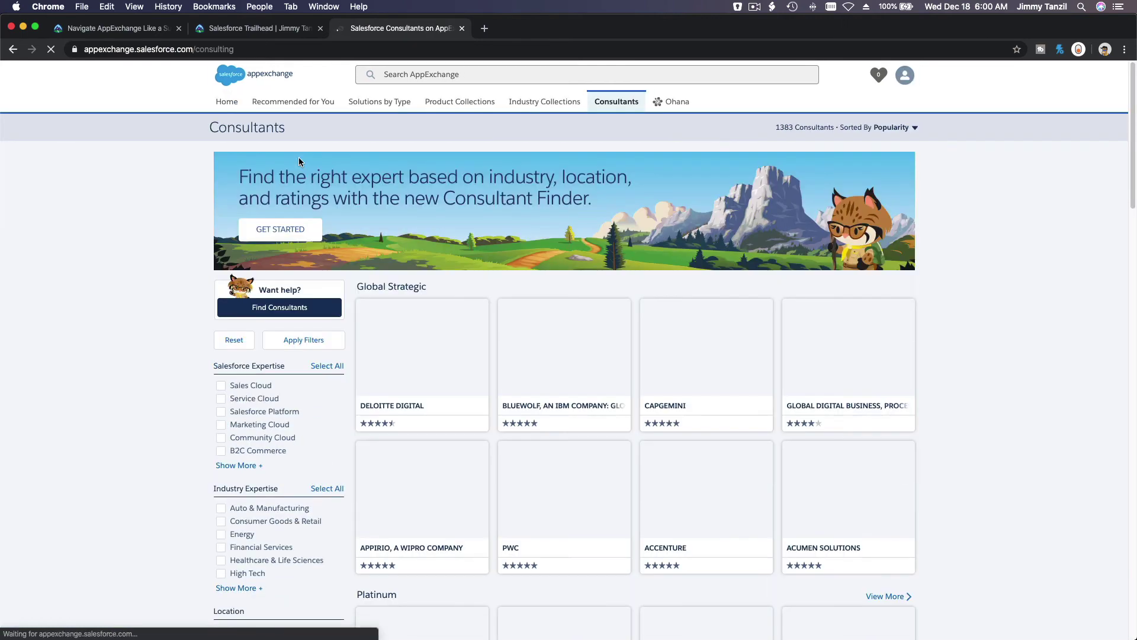
Browse the consultant cards and open Accenture's listing
scroll(994, 311, down, 3)
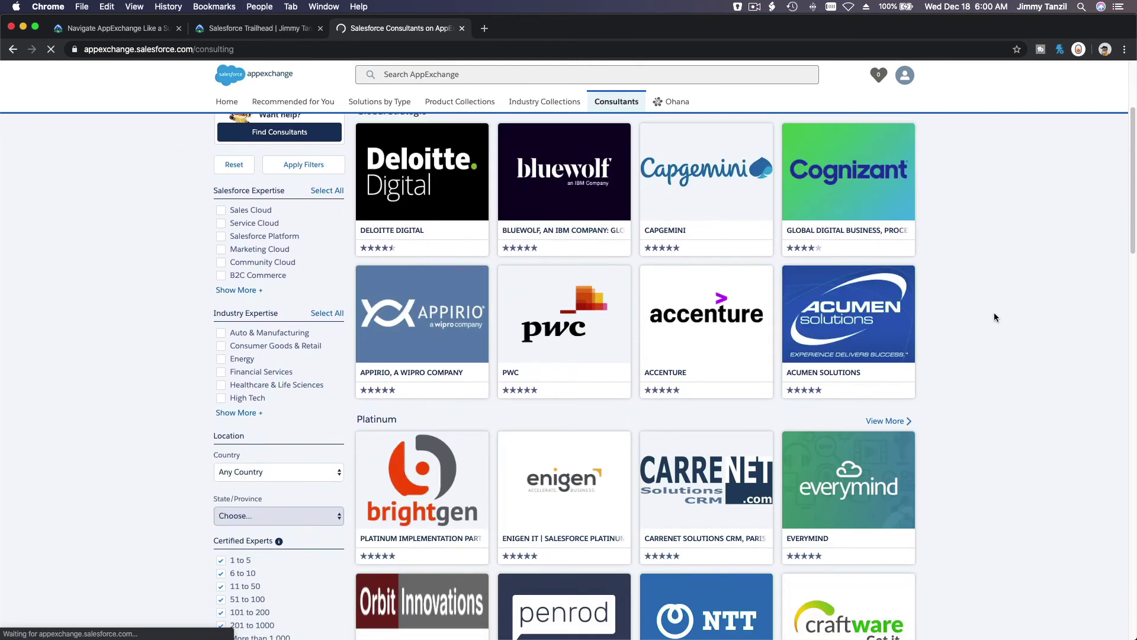
scroll(994, 312, up, 2)
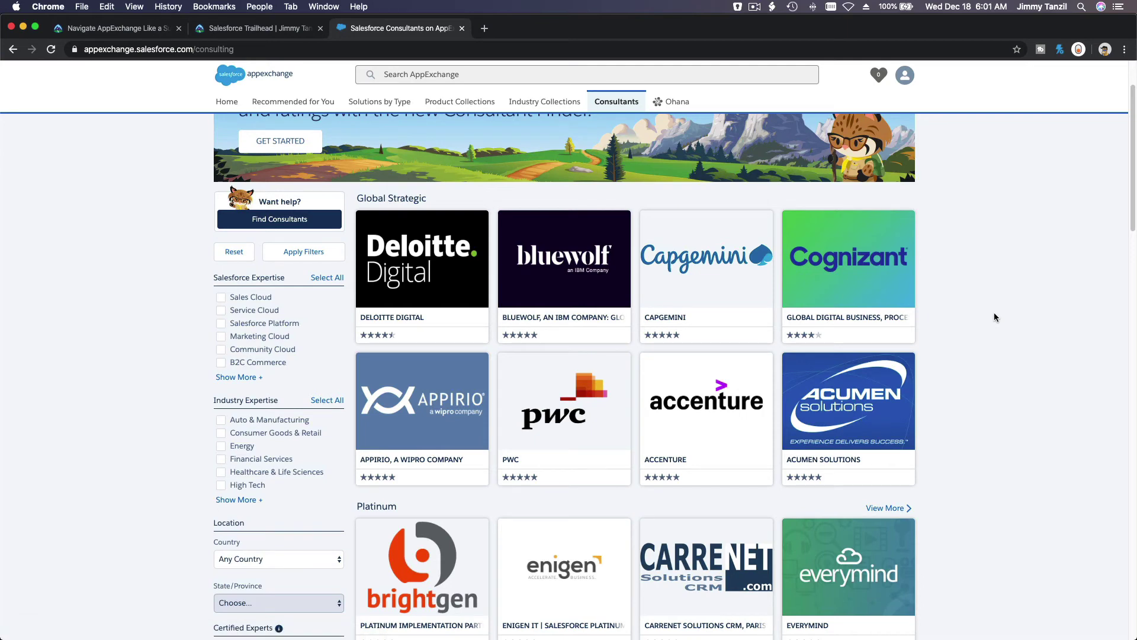
scroll(994, 313, up, 1)
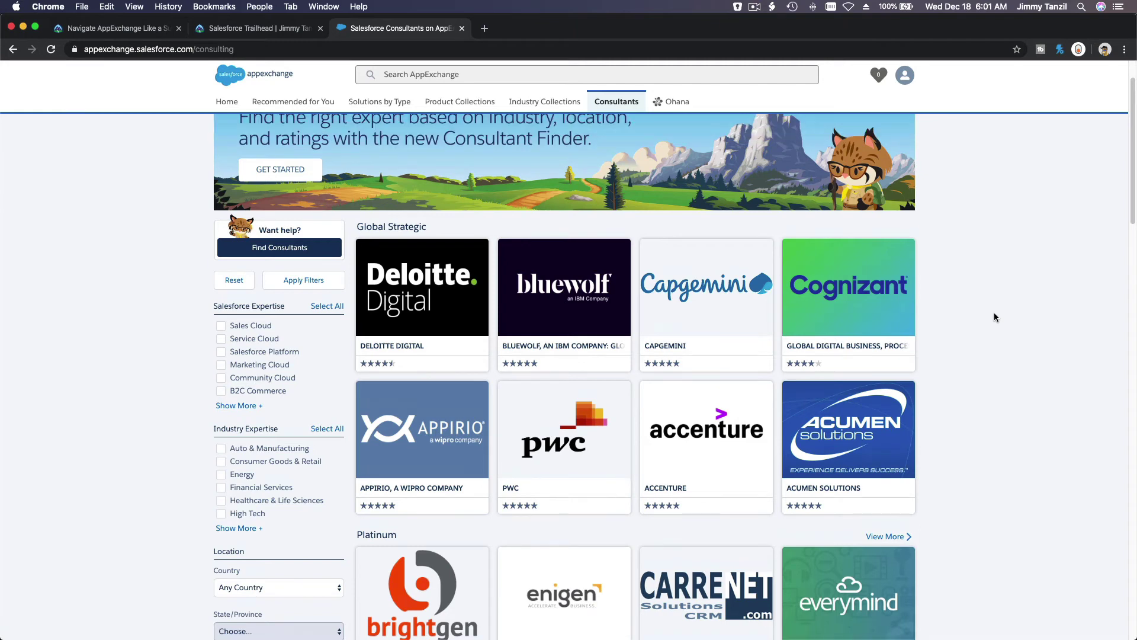
scroll(994, 317, down, 1)
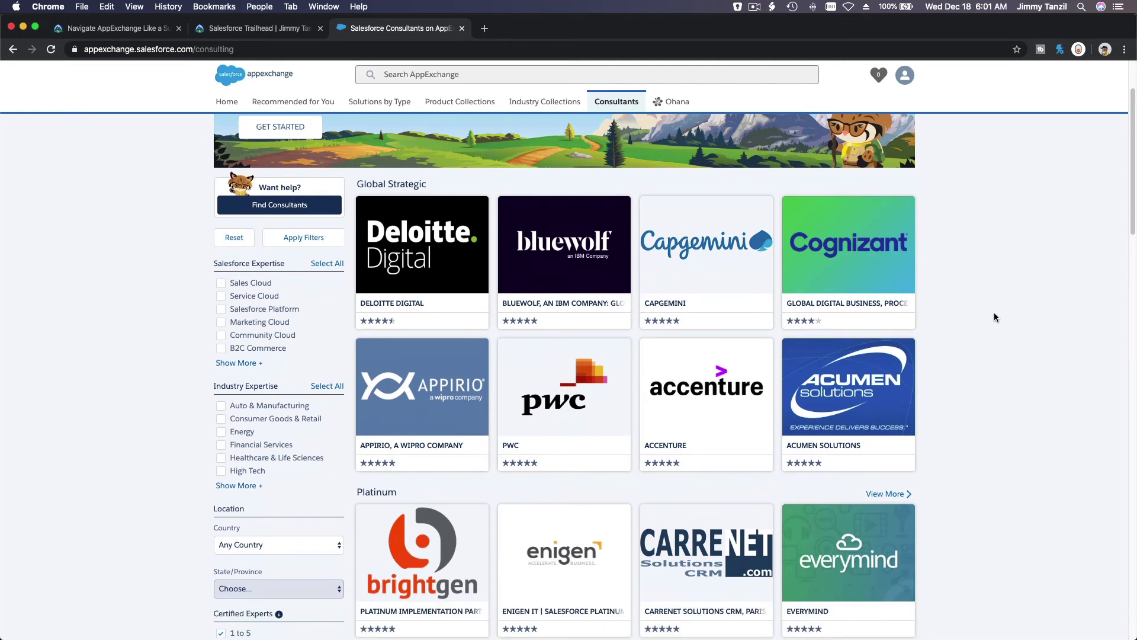
scroll(993, 313, down, 2)
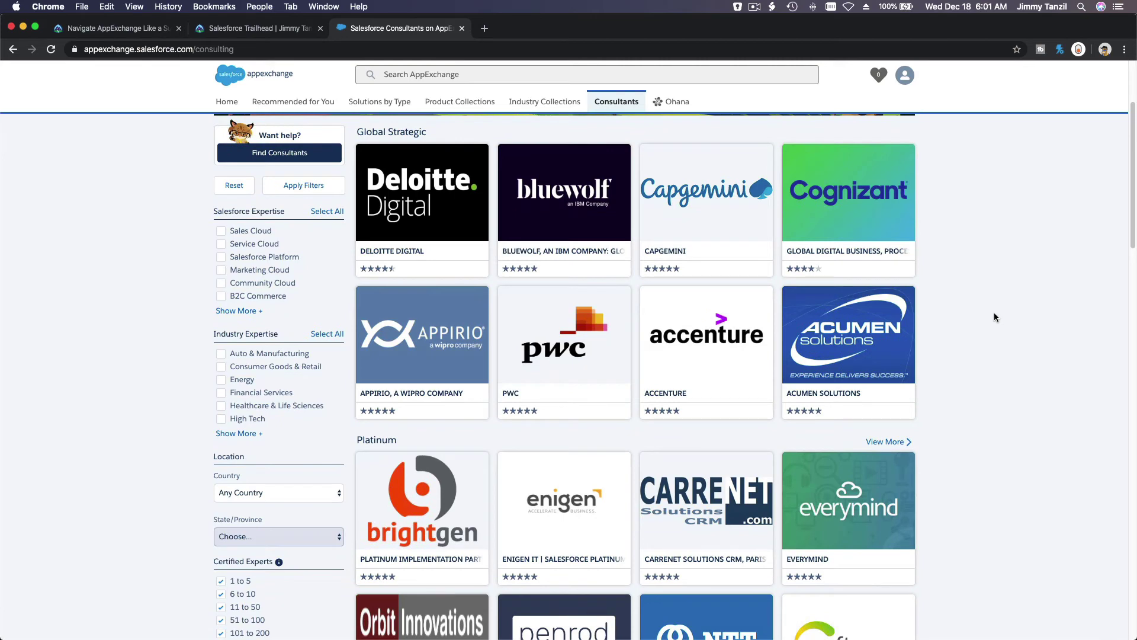
scroll(994, 317, down, 2)
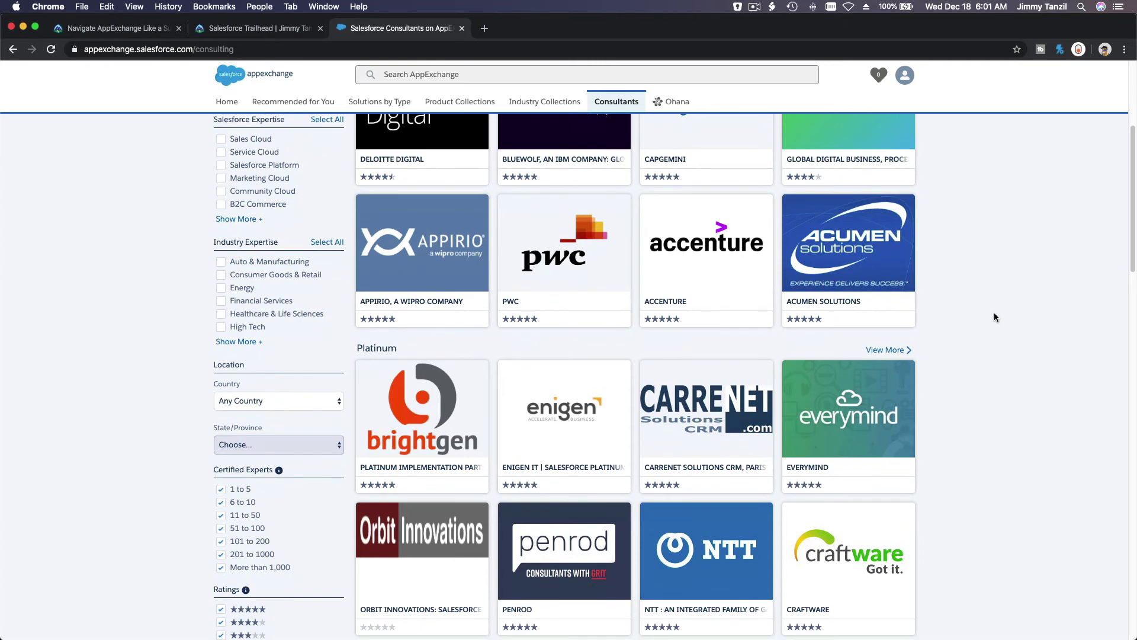
scroll(994, 317, down, 2)
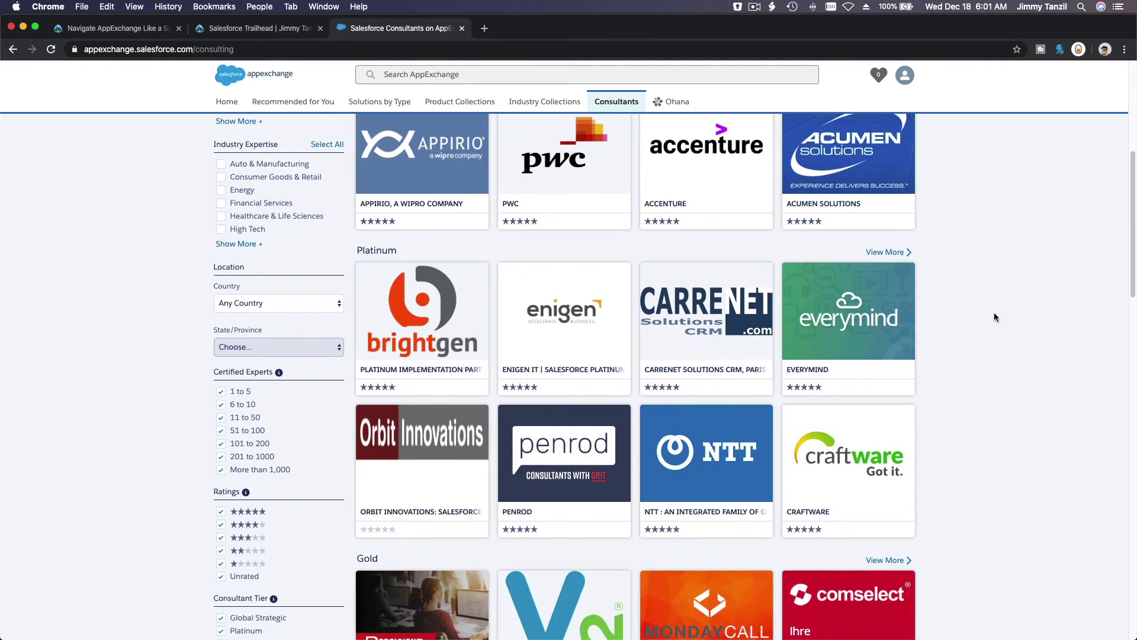
scroll(993, 317, down, 1)
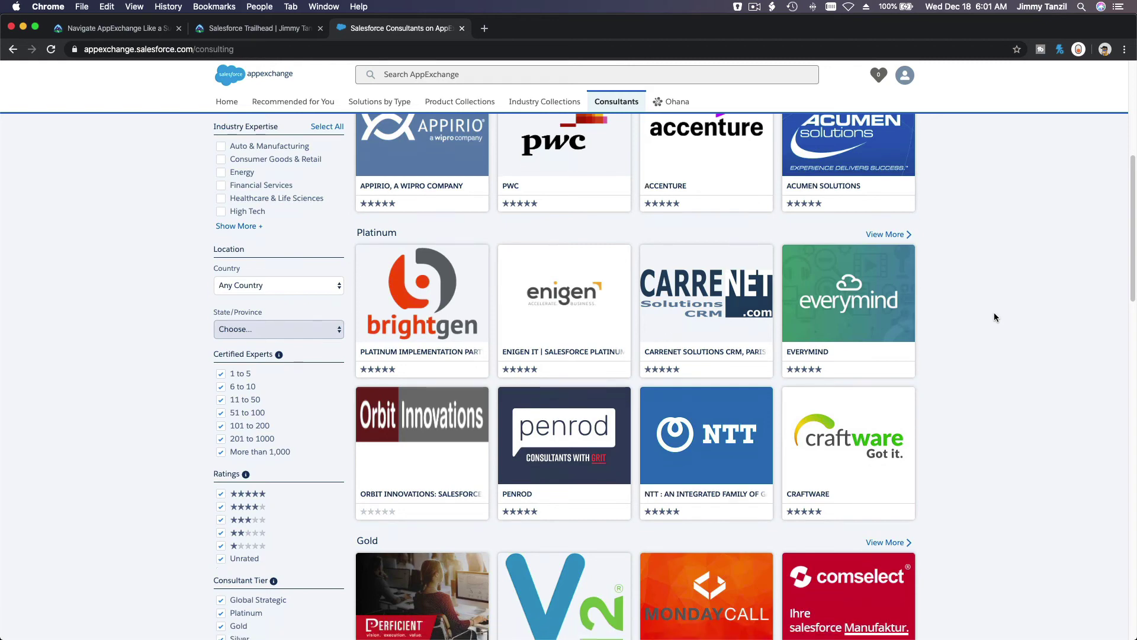
scroll(994, 317, up, 3)
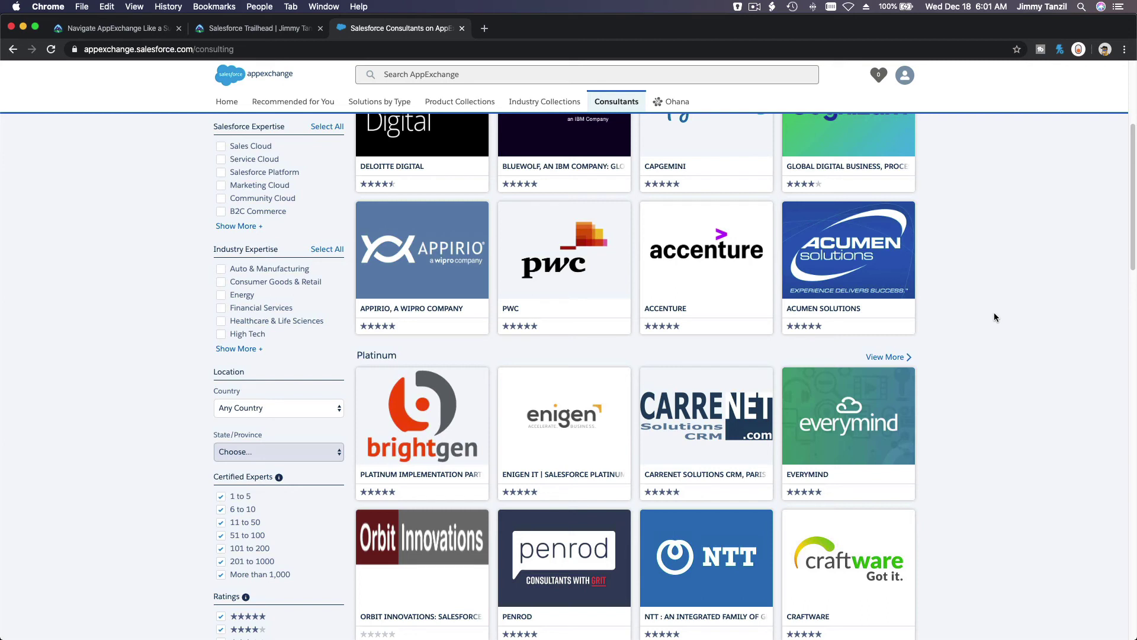
scroll(993, 317, up, 6)
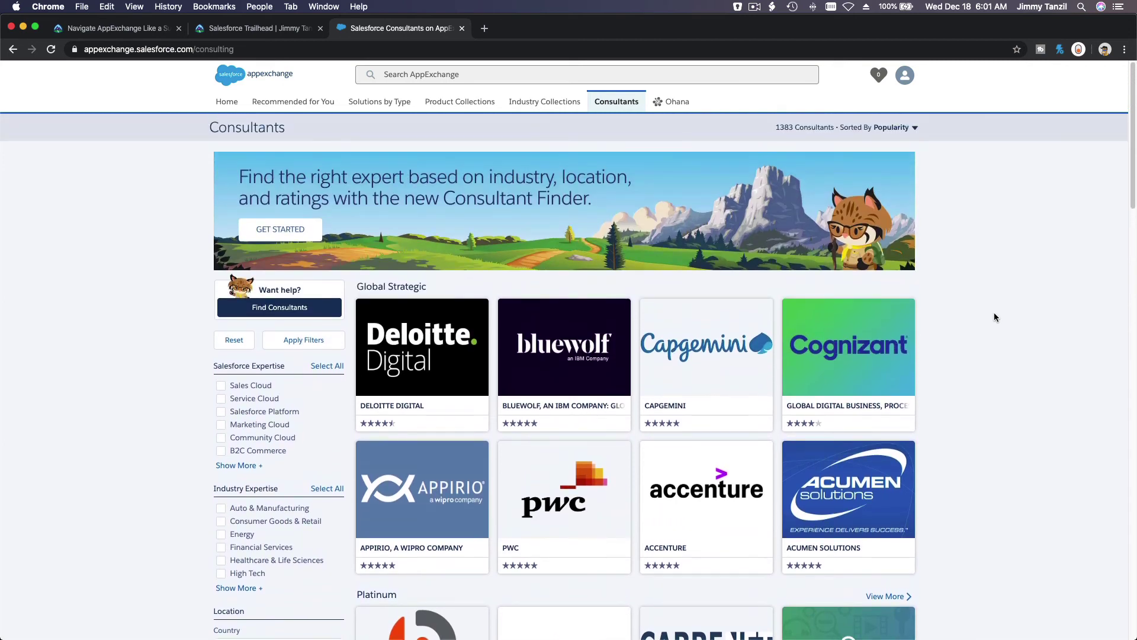
scroll(994, 313, down, 4)
right_click(994, 313)
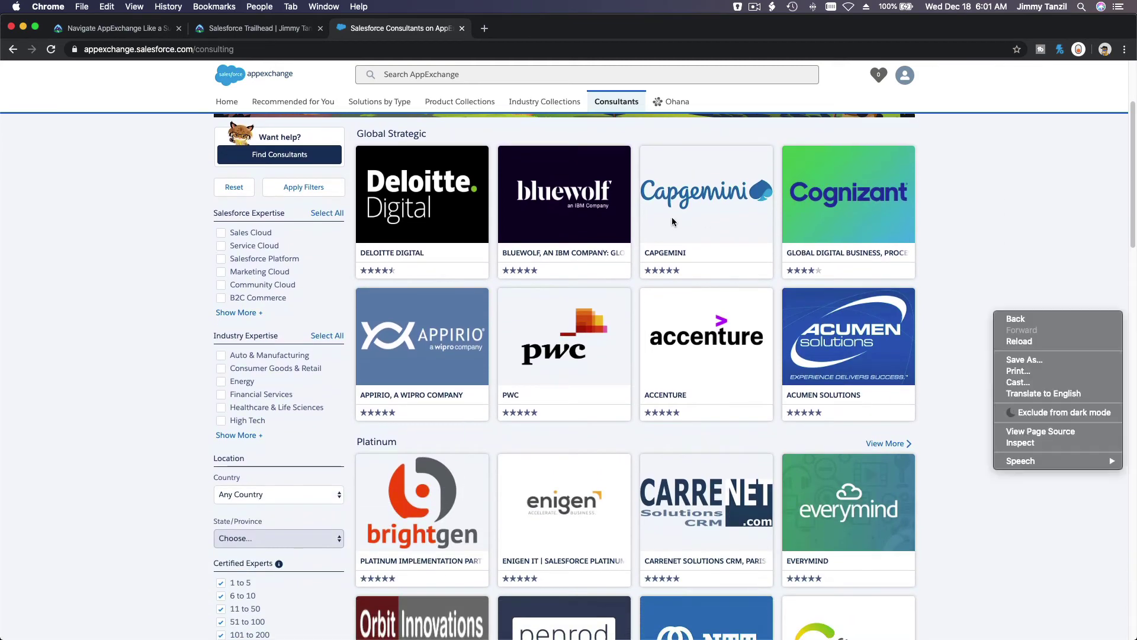
click(699, 335)
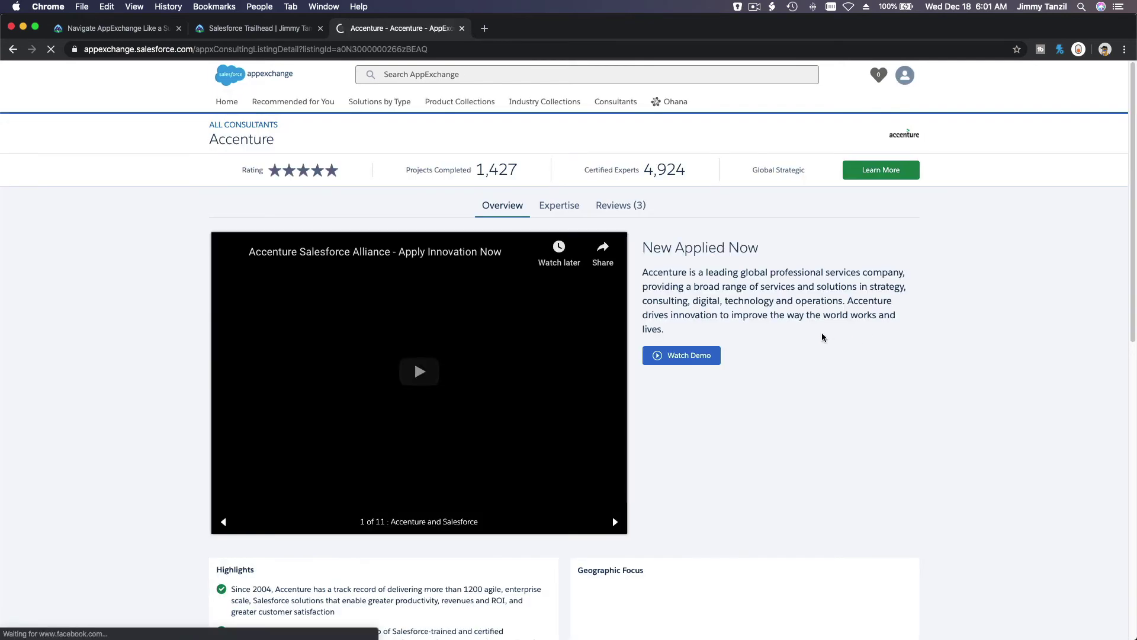
Show Accenture's Expertise tab with 24,660 certifications and Master-level B2C Commerce, CPQ & Billing
click(557, 208)
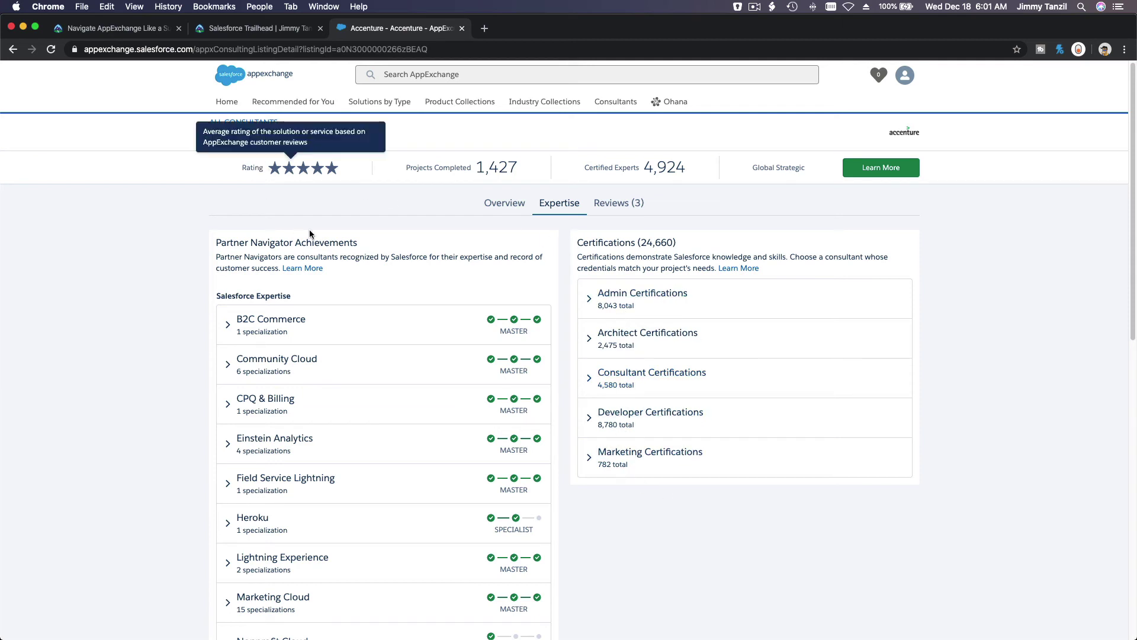
scroll(351, 445, down, 5)
scroll(351, 445, up, 5)
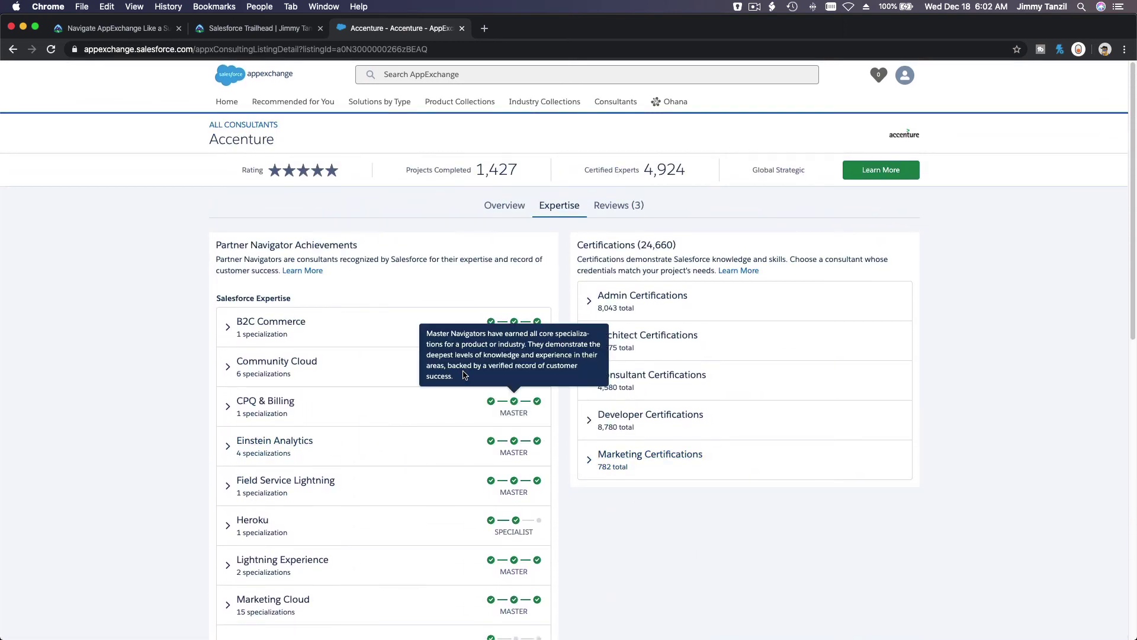
Go back to the Trailhead unit and scroll down to its +100-point quiz
click(133, 32)
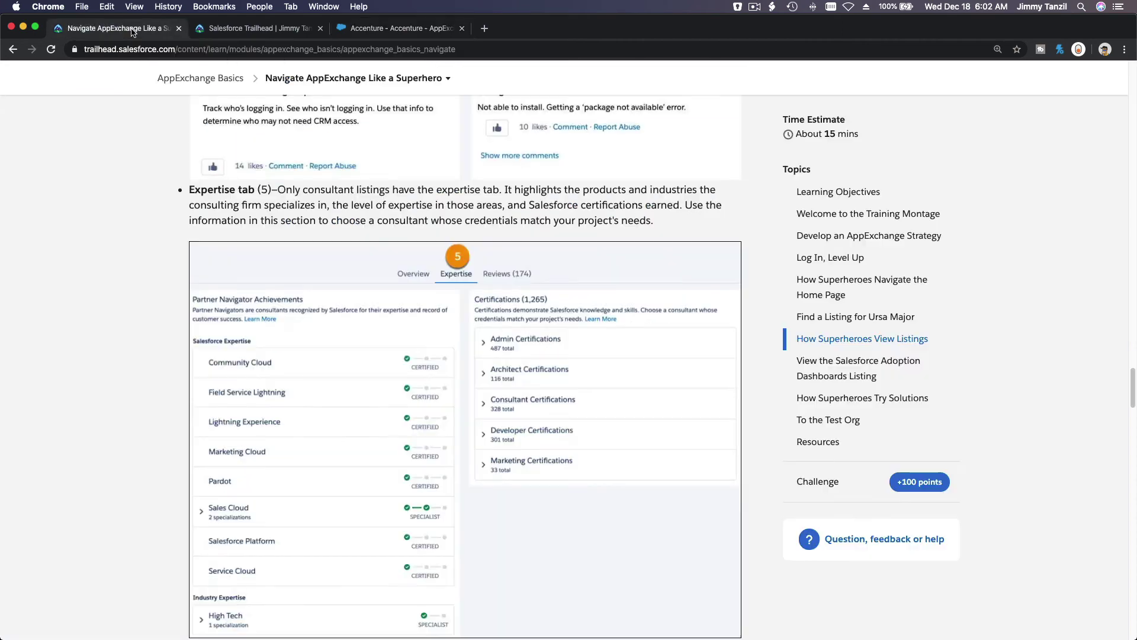
scroll(316, 214, down, 10)
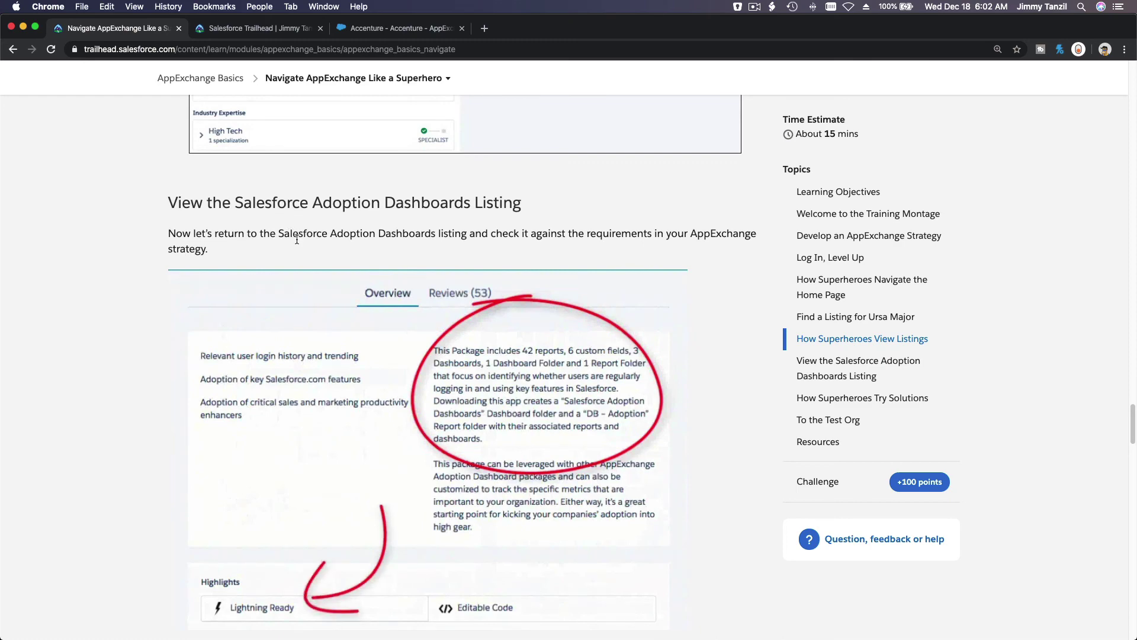
scroll(296, 238, down, 3)
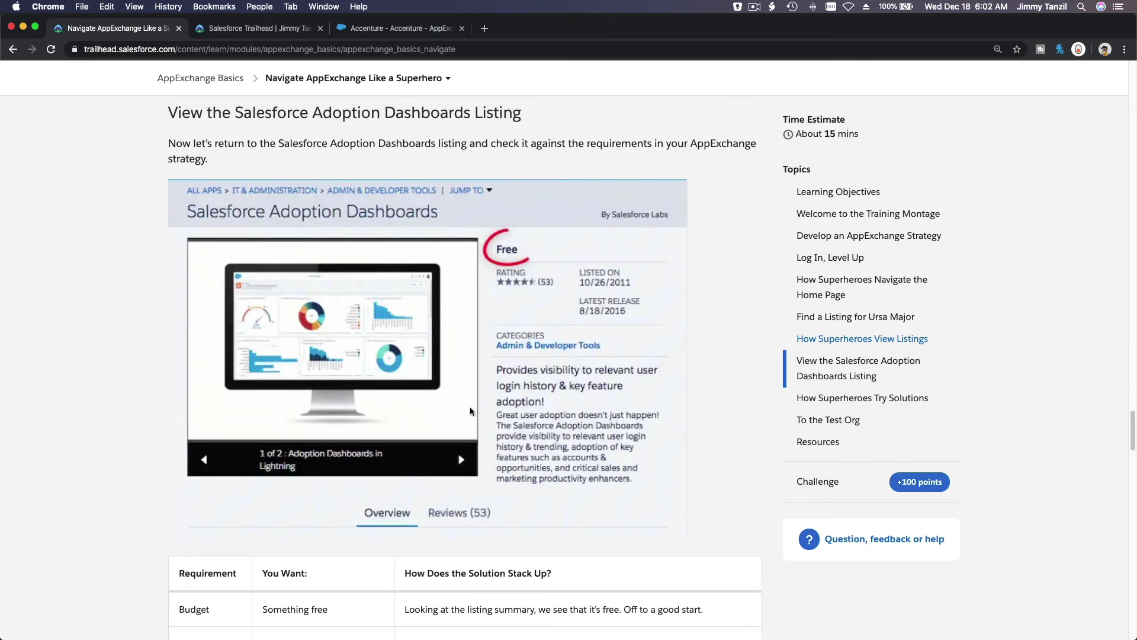
scroll(470, 410, down, 15)
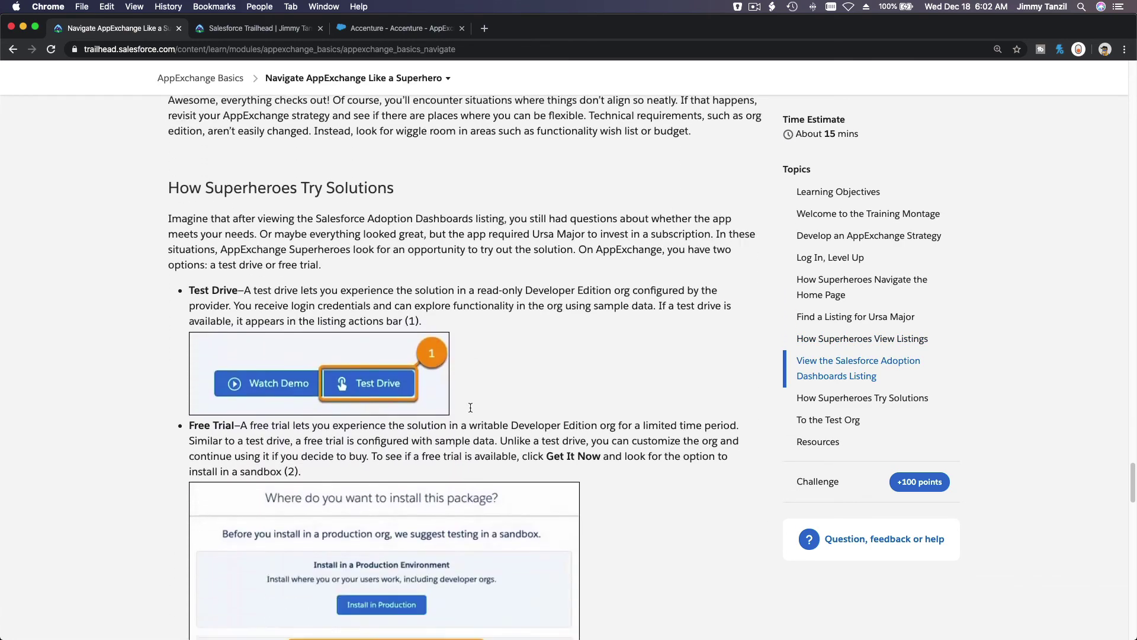
scroll(471, 407, down, 2)
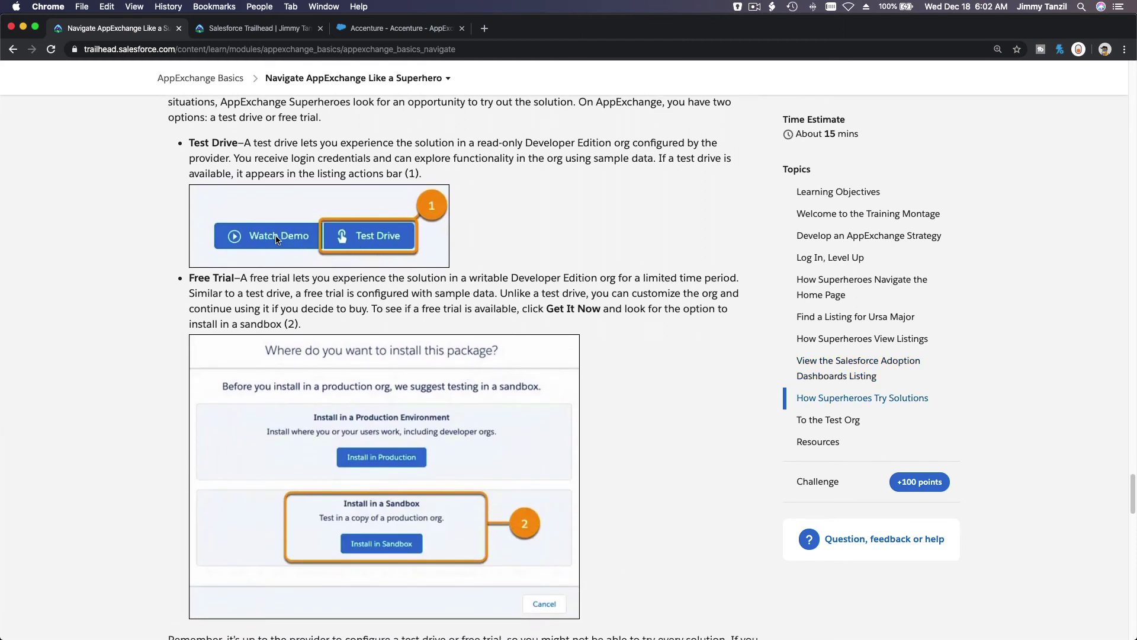
scroll(277, 239, down, 1)
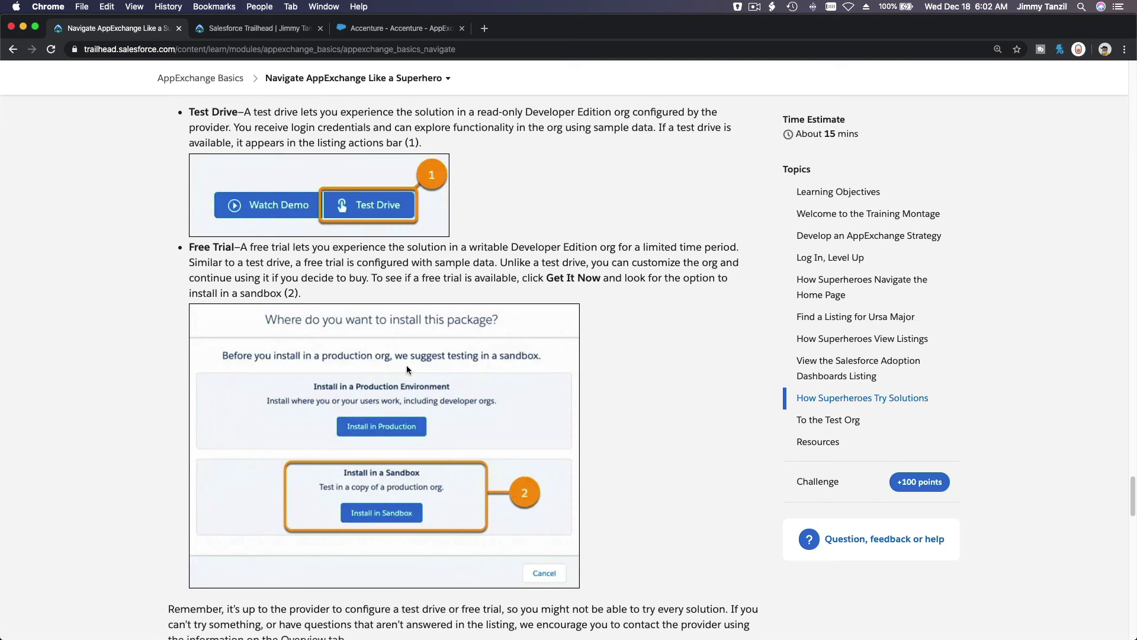
scroll(380, 527, down, 15)
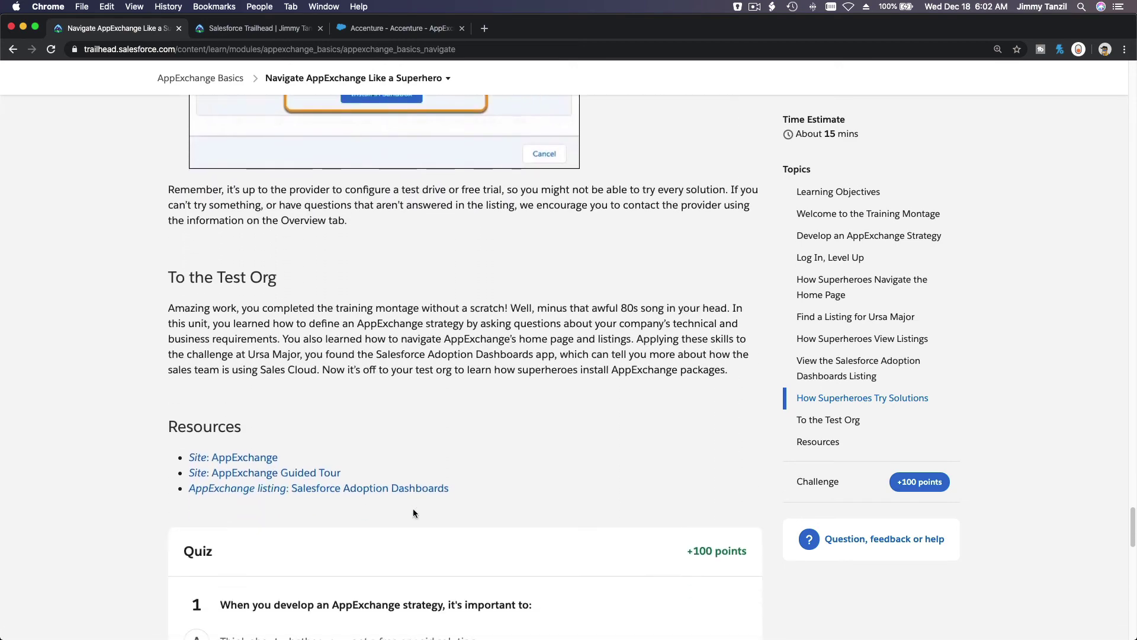
scroll(413, 513, down, 11)
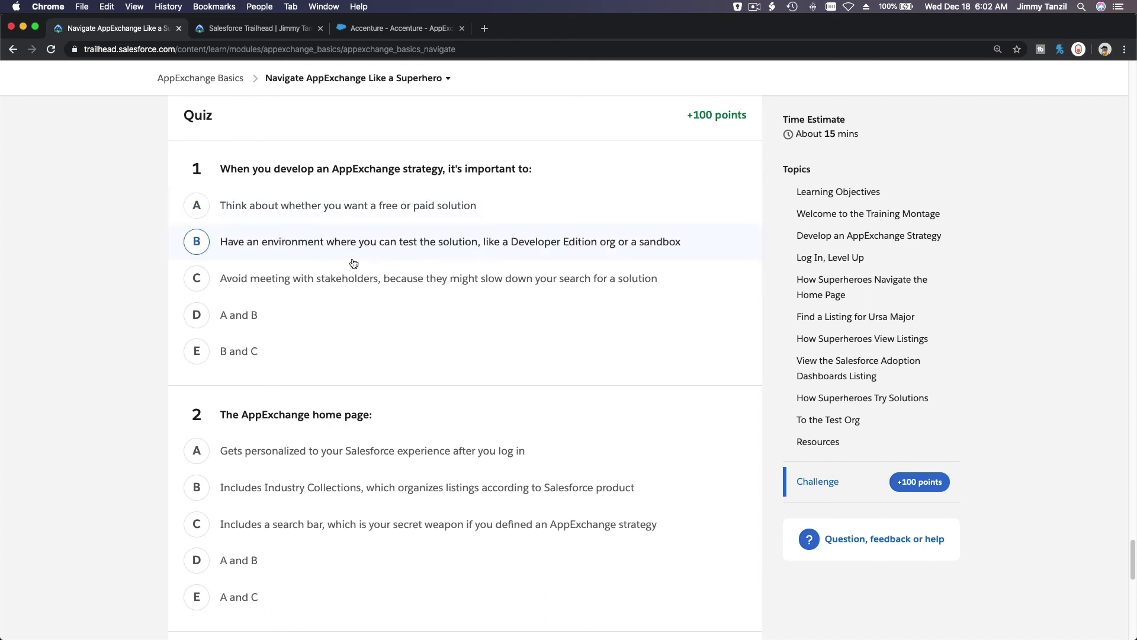
Pick A and C for question 2, Overview tab for question 3, and the read-only versus writeable org answer for question 4
scroll(329, 311, down, 5)
scroll(331, 316, down, 1)
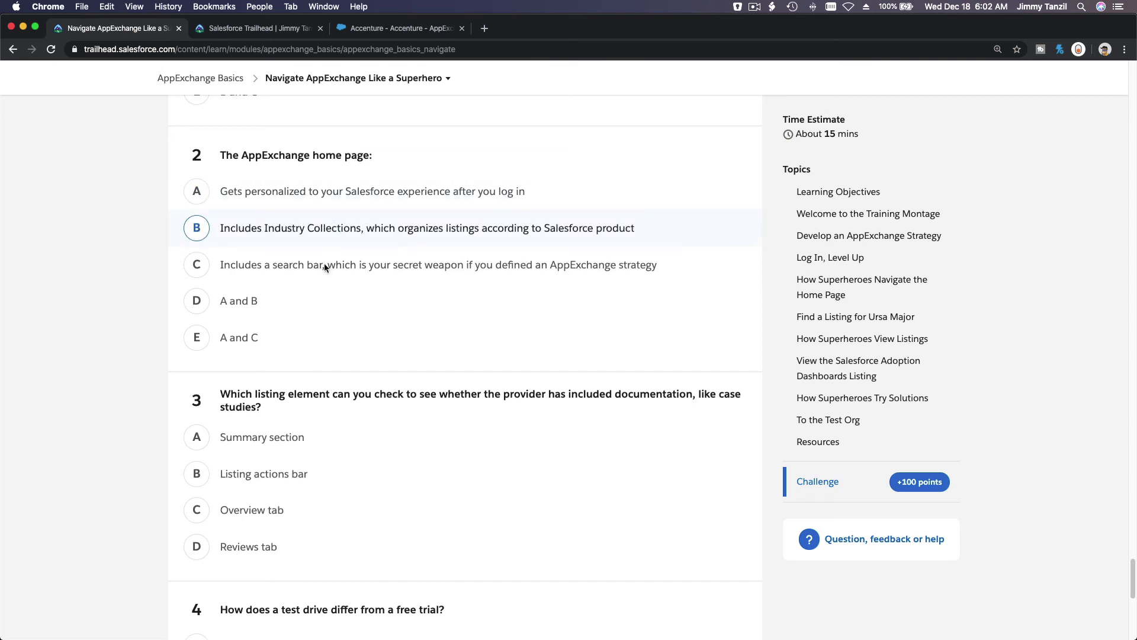
click(329, 344)
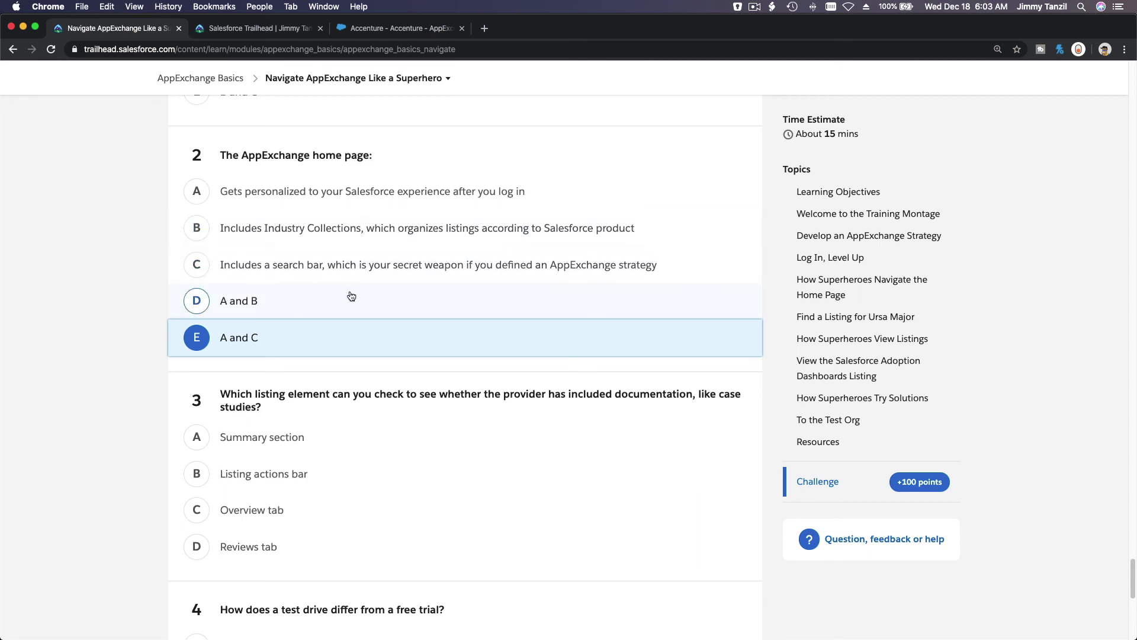
scroll(351, 293, down, 5)
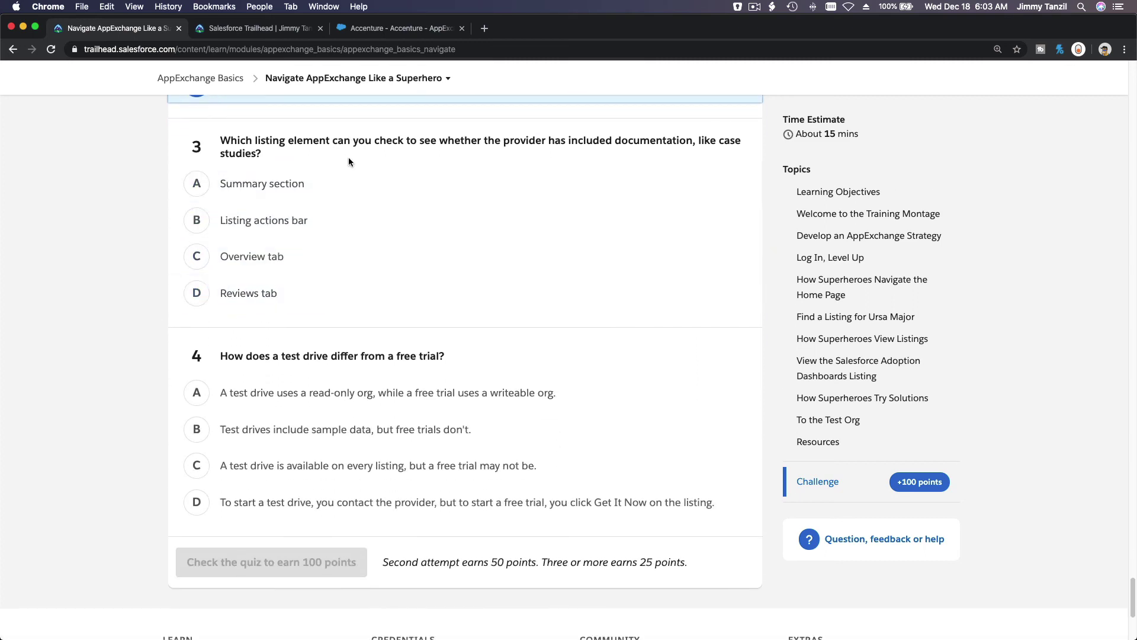
click(338, 258)
scroll(338, 262, down, 1)
scroll(344, 272, down, 1)
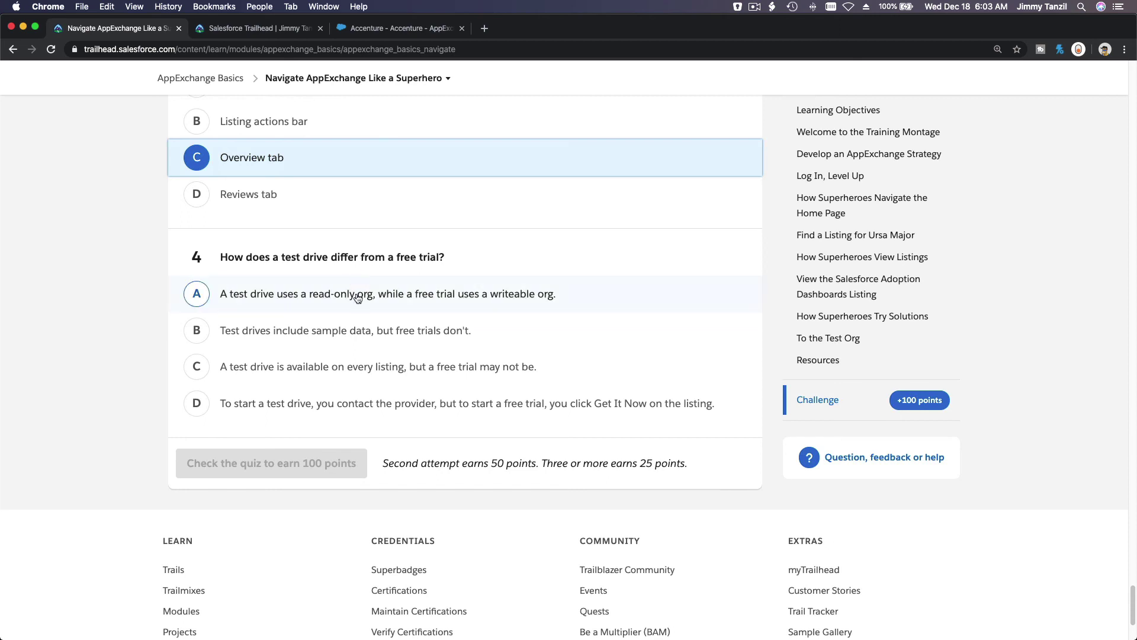
click(358, 296)
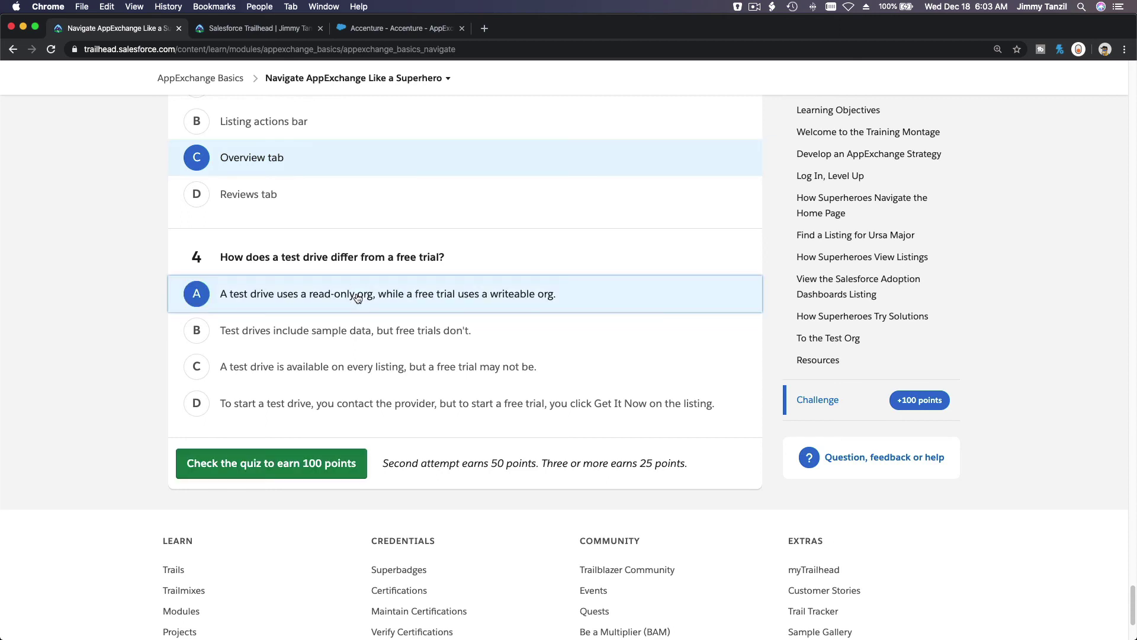
scroll(359, 296, up, 7)
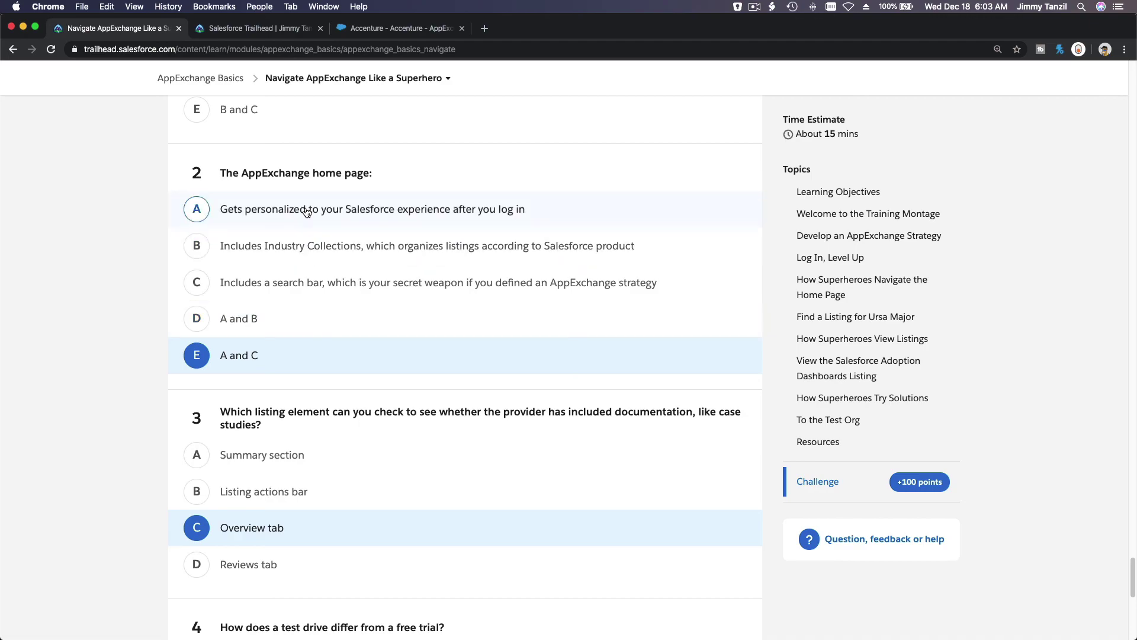
Go back to the Accenture AppExchange page and look at the apps recommended for you
scroll(306, 211, up, 20)
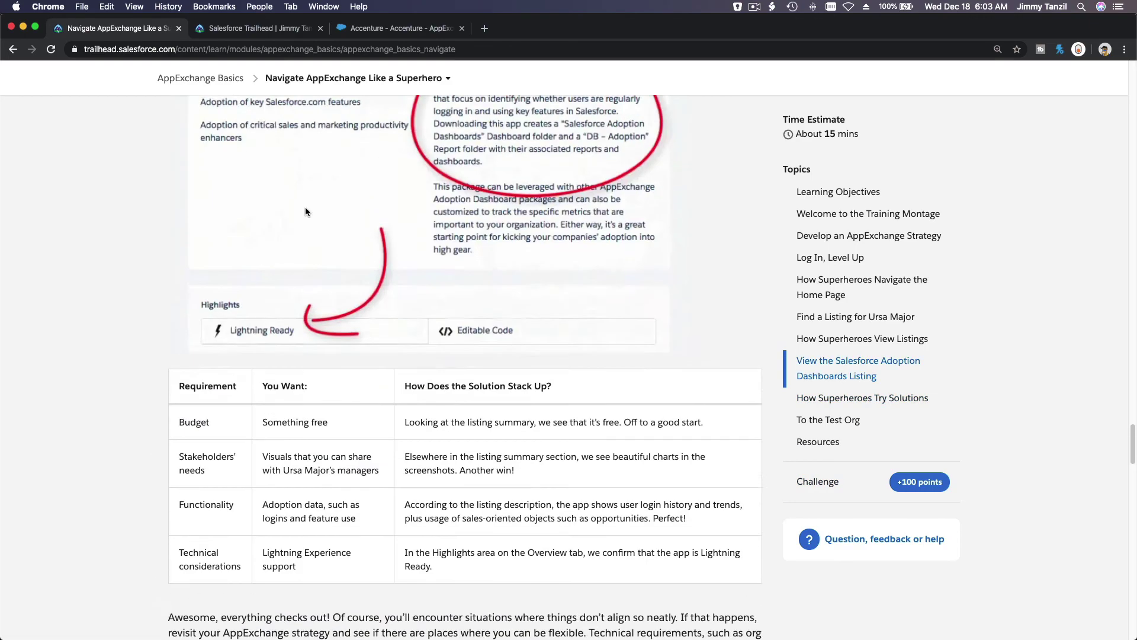
scroll(307, 211, up, 10)
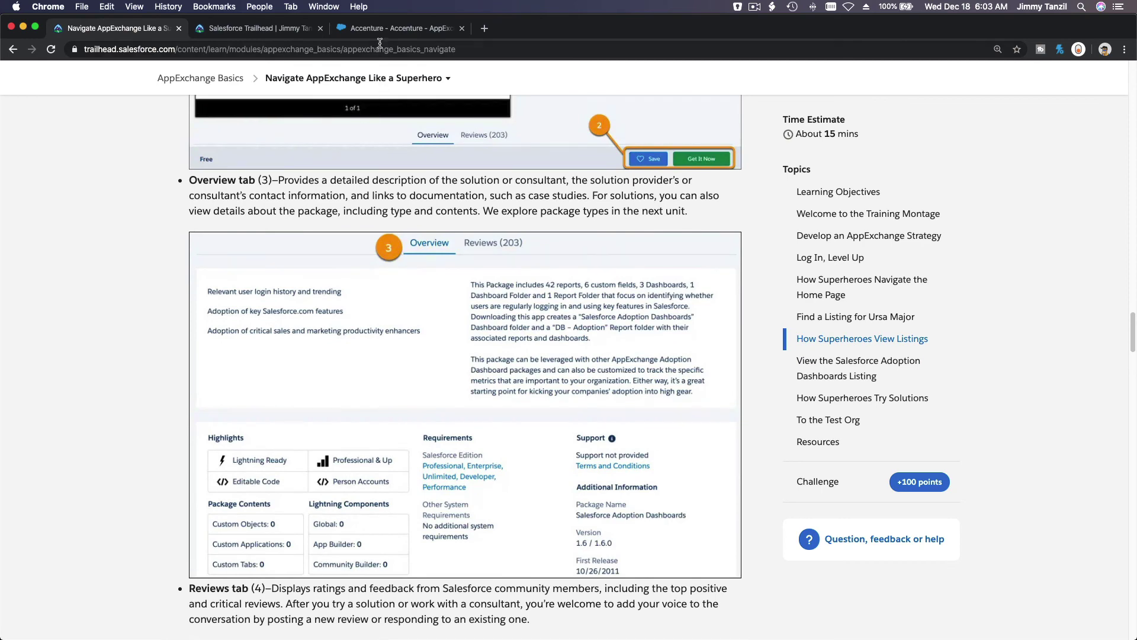
click(378, 29)
click(293, 101)
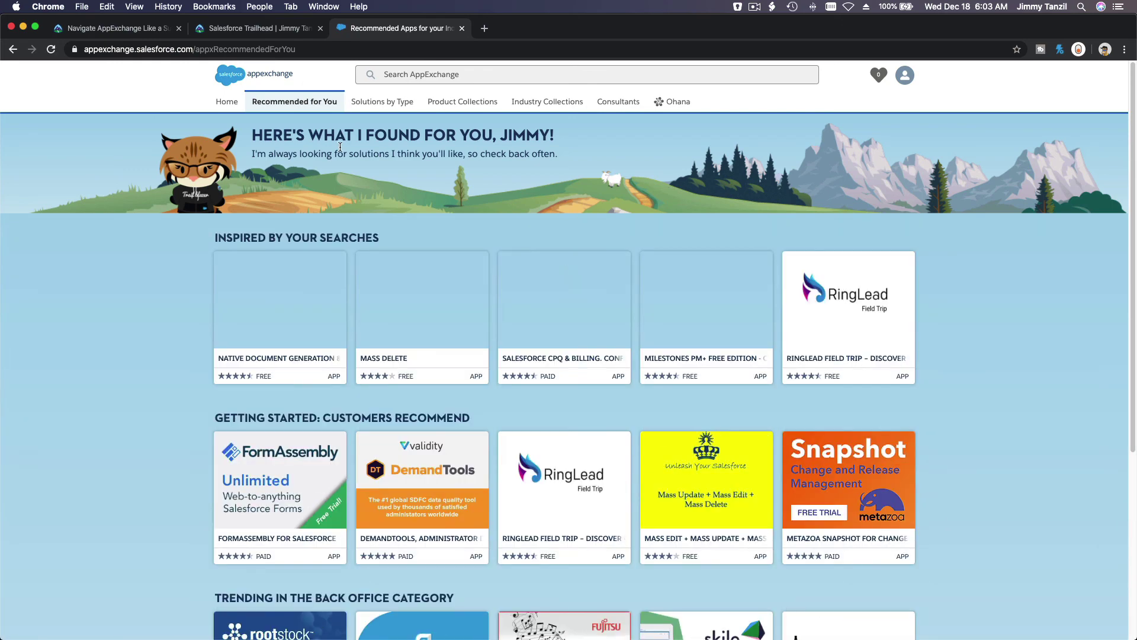
double_click(519, 135)
Return to the Navigate AppExchange unit and submit the quiz to earn 100 points
click(104, 33)
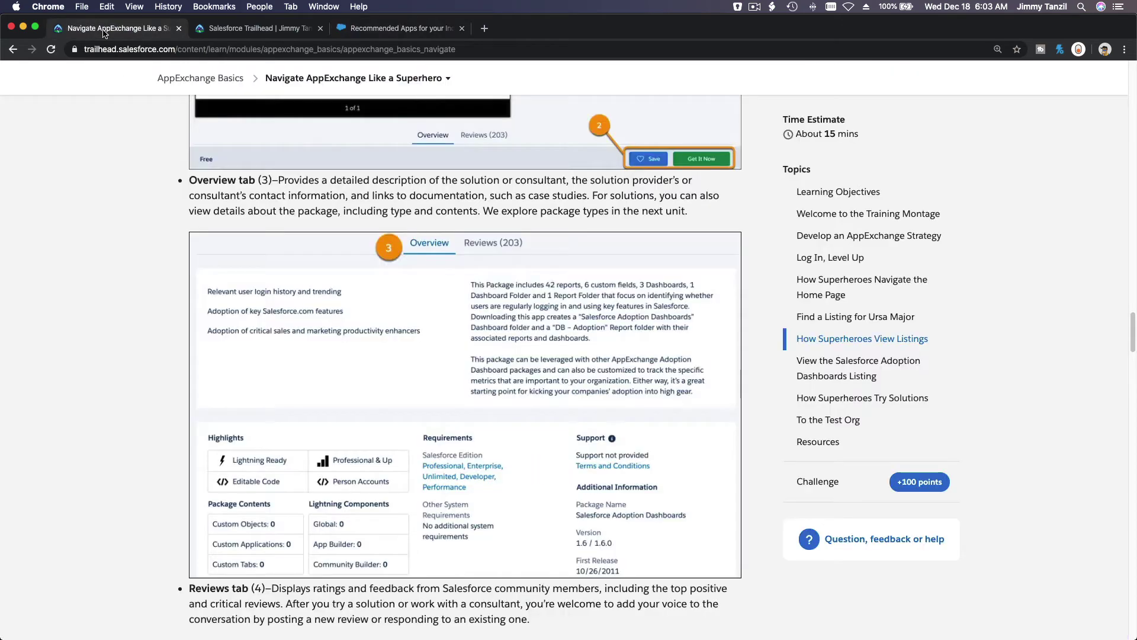
scroll(209, 226, down, 10)
scroll(209, 226, down, 20)
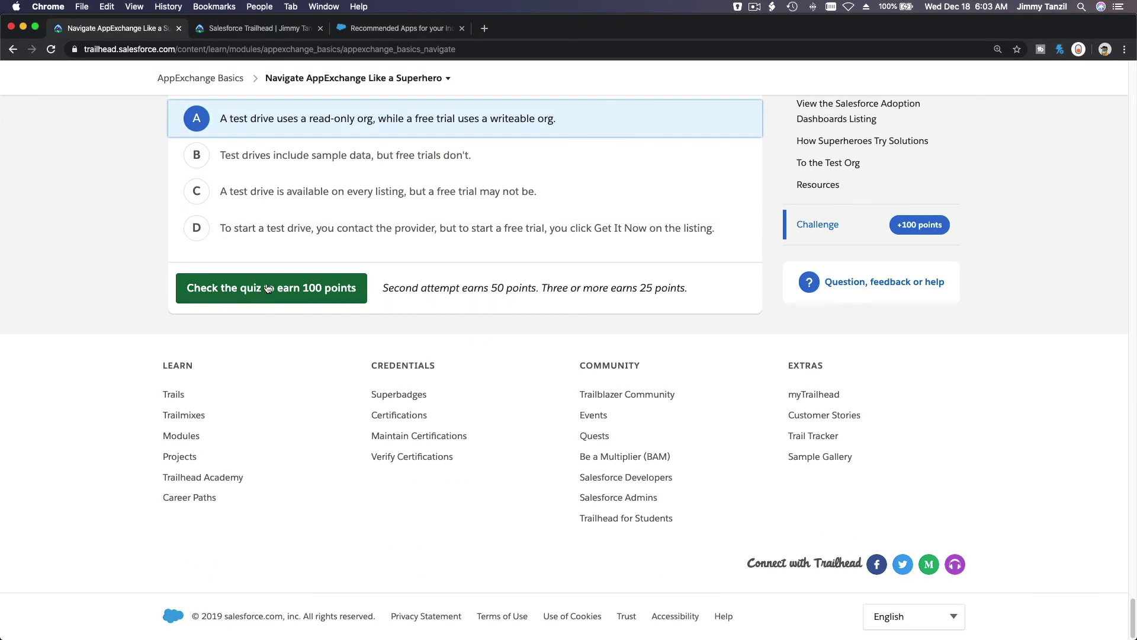
click(266, 287)
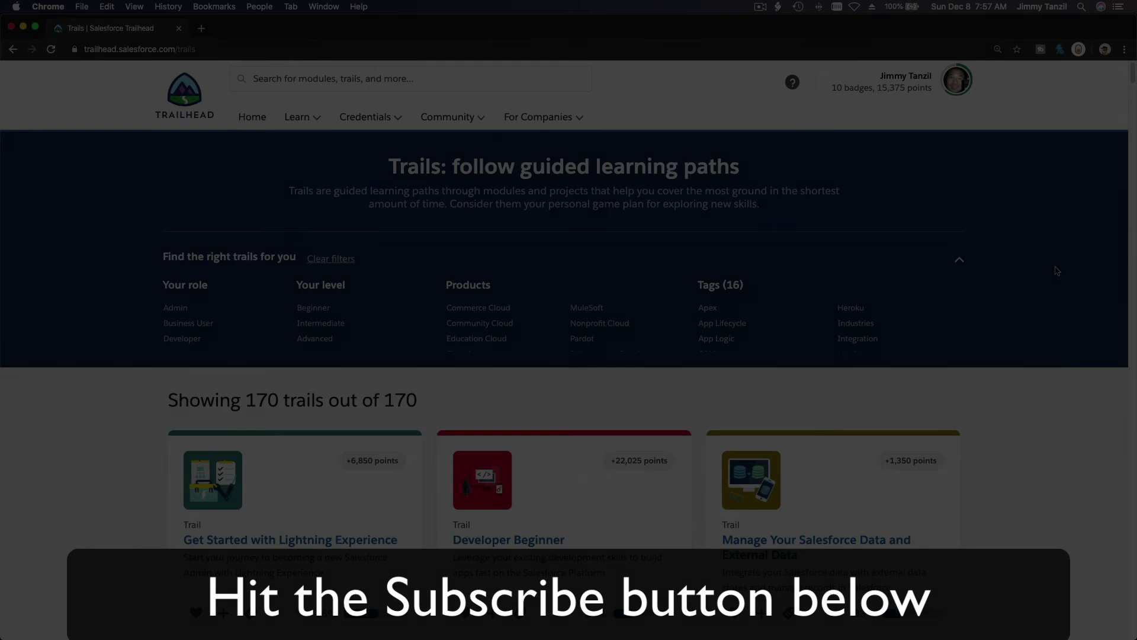
scroll(1054, 271, down, 20)
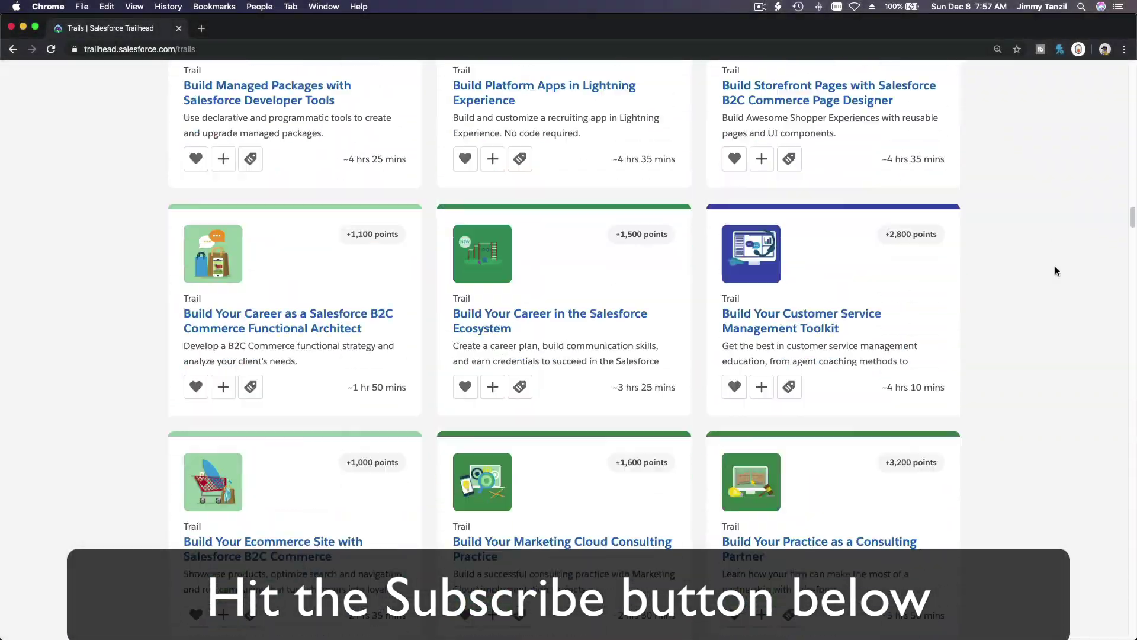
scroll(1054, 271, down, 15)
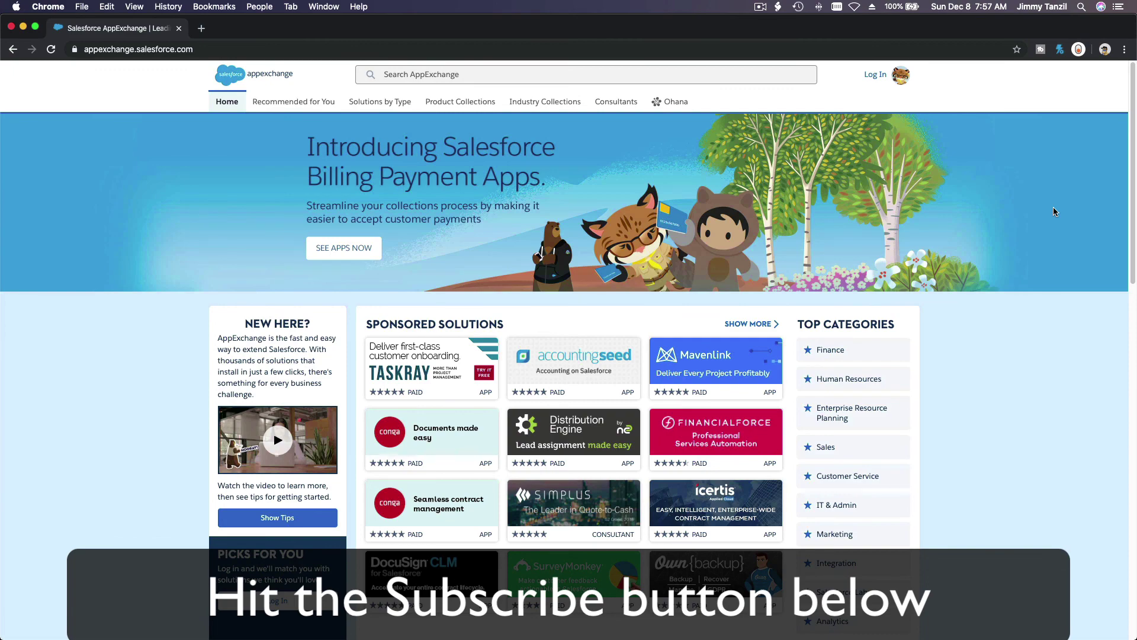
scroll(1053, 211, down, 12)
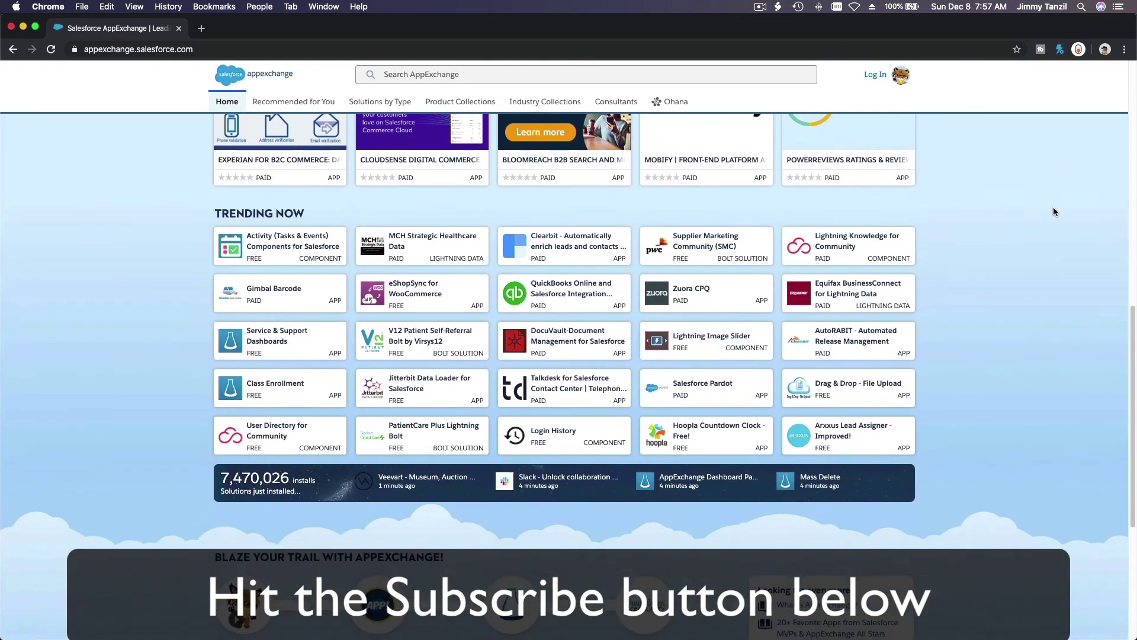
scroll(1053, 211, down, 10)
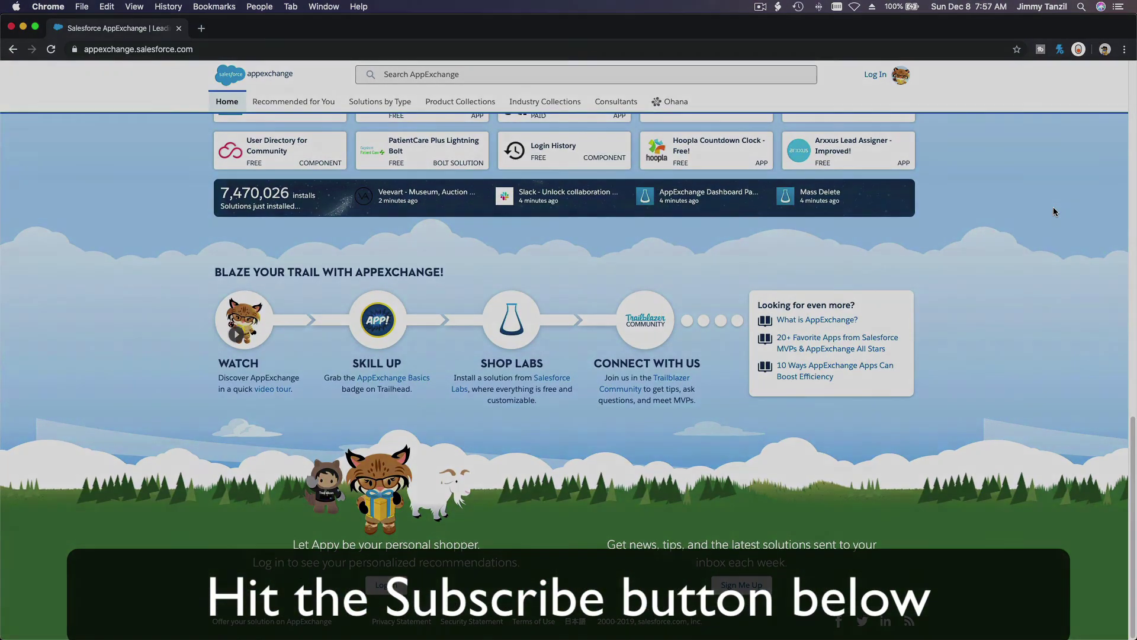